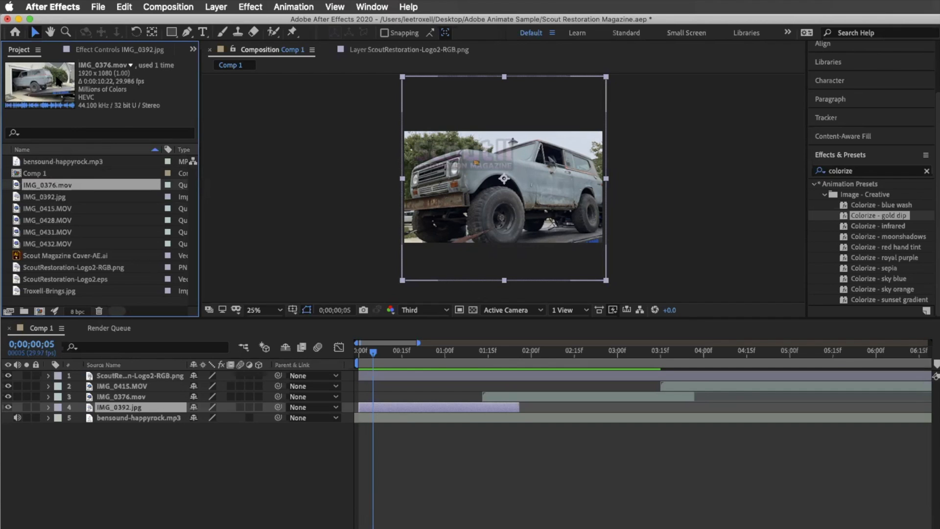
Preview each footage, image and logo item in the Project panel
click(42, 175)
click(50, 163)
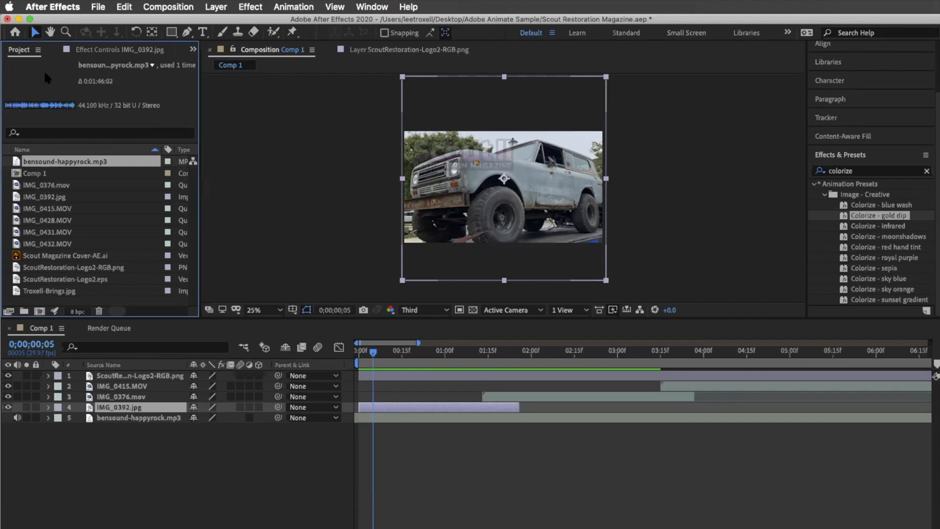
click(41, 185)
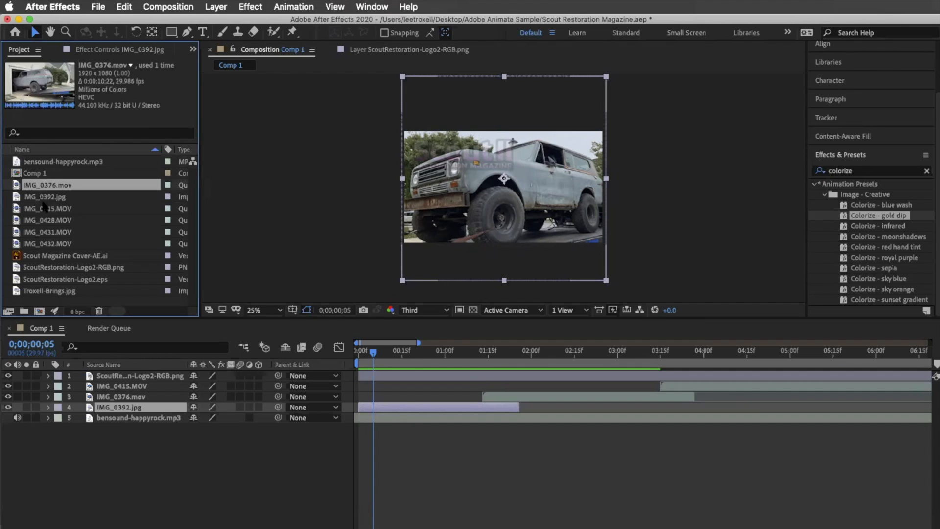
click(42, 207)
click(45, 198)
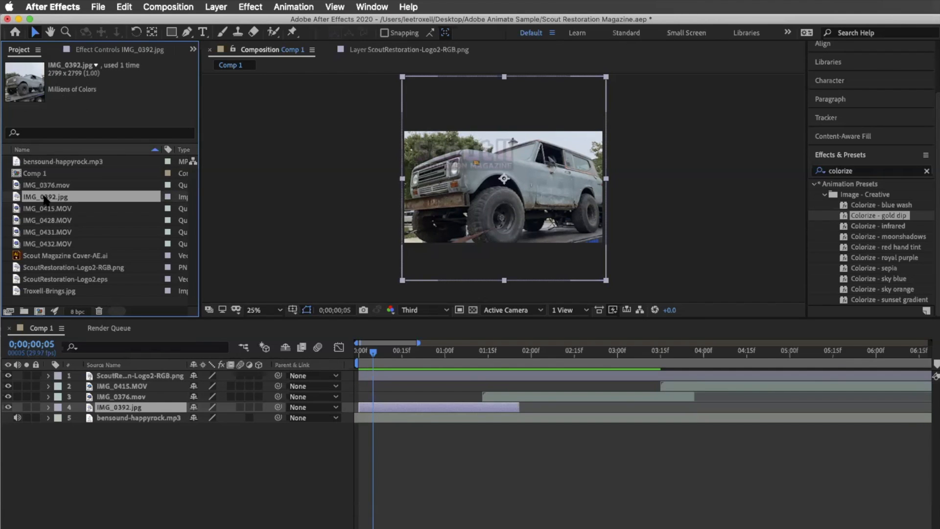
click(46, 208)
click(48, 219)
click(50, 231)
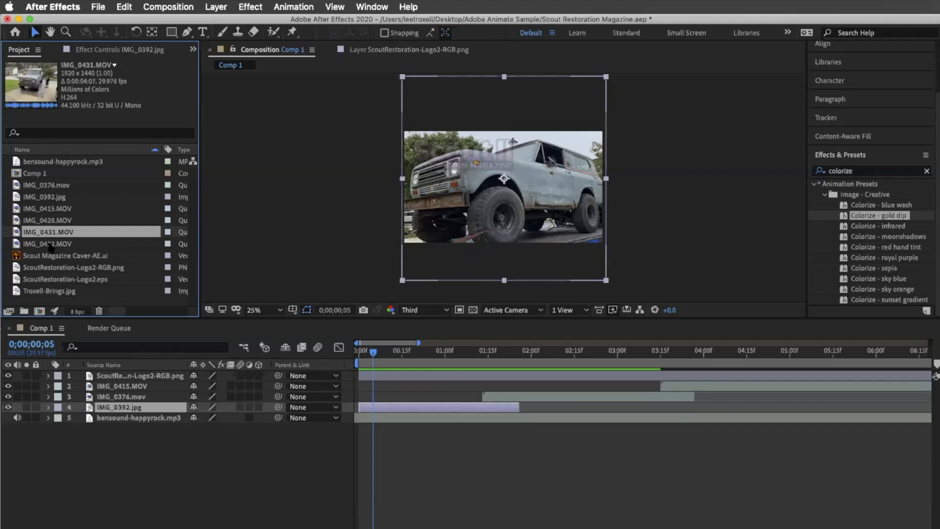
click(50, 244)
click(50, 255)
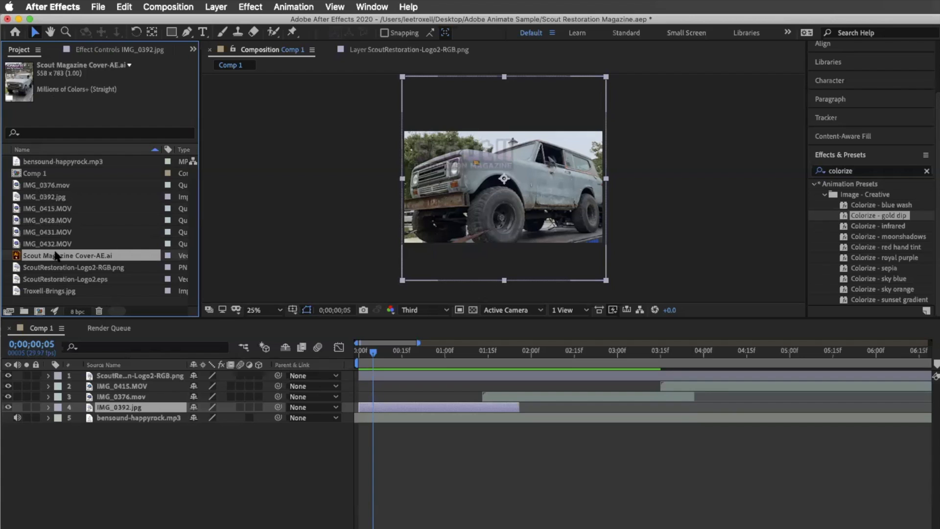
click(60, 267)
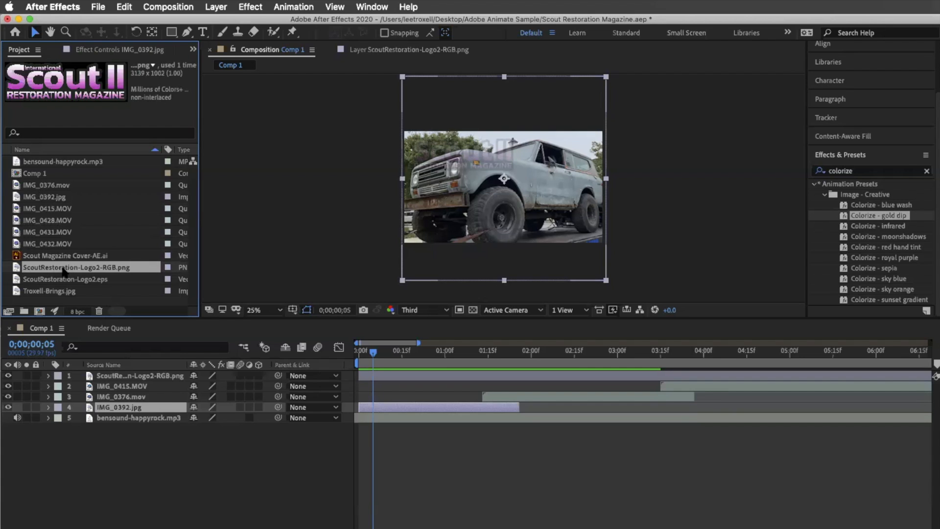
click(74, 280)
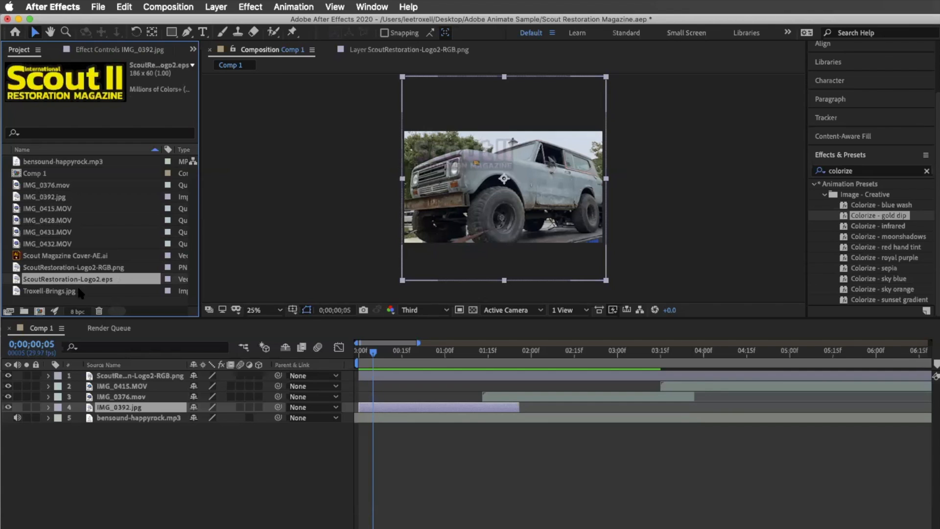
click(83, 289)
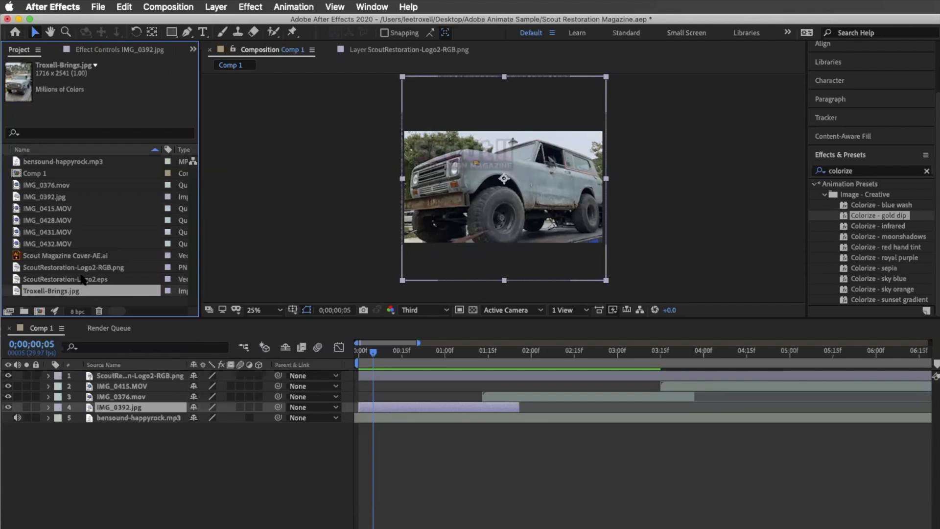
click(82, 279)
click(69, 255)
click(68, 231)
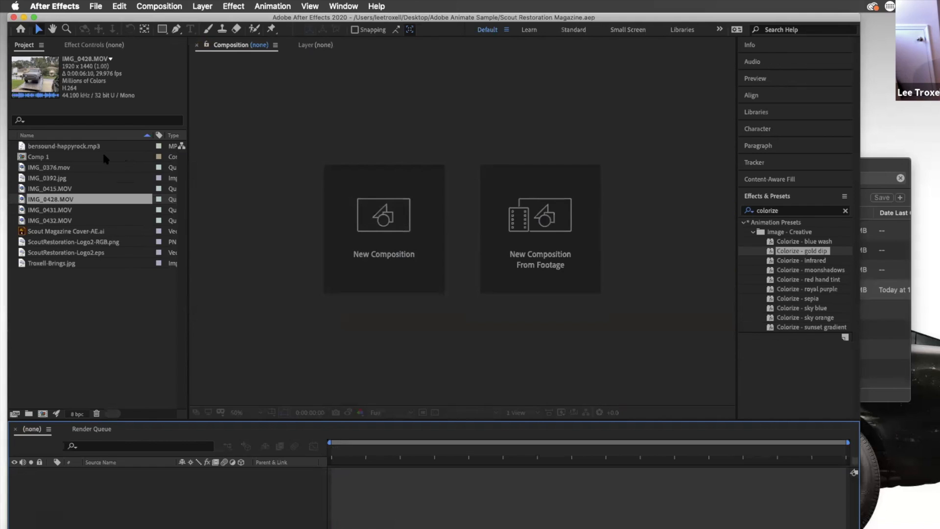
click(64, 169)
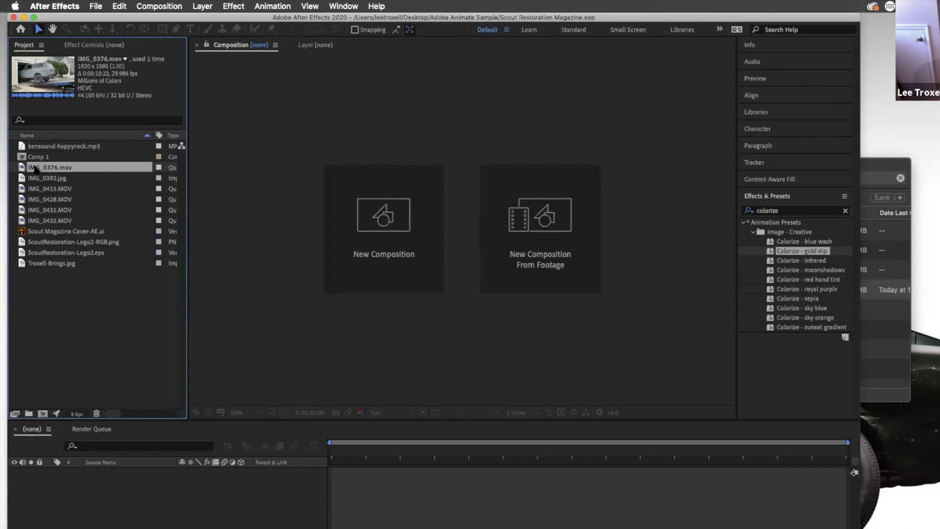
Create a new composition, Comp 2, using the HDV/HDTV 720 29.97 preset
click(380, 236)
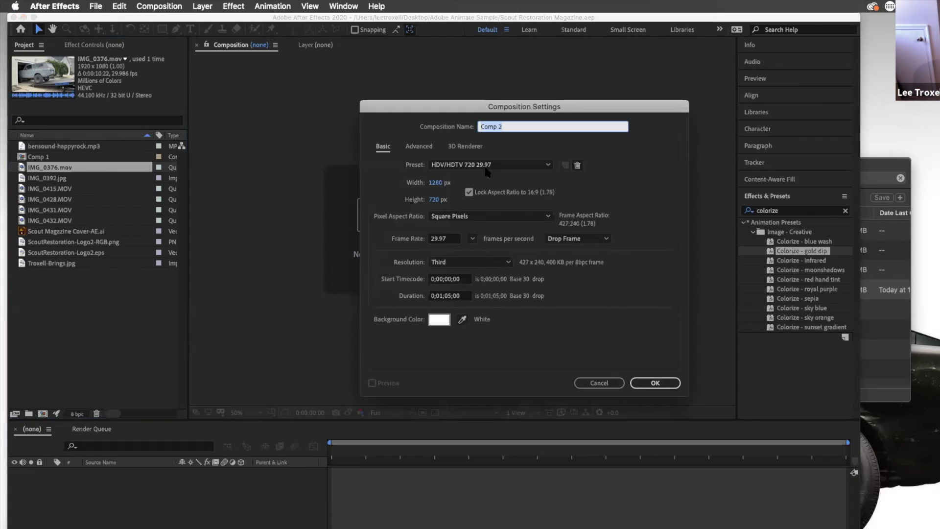
click(508, 165)
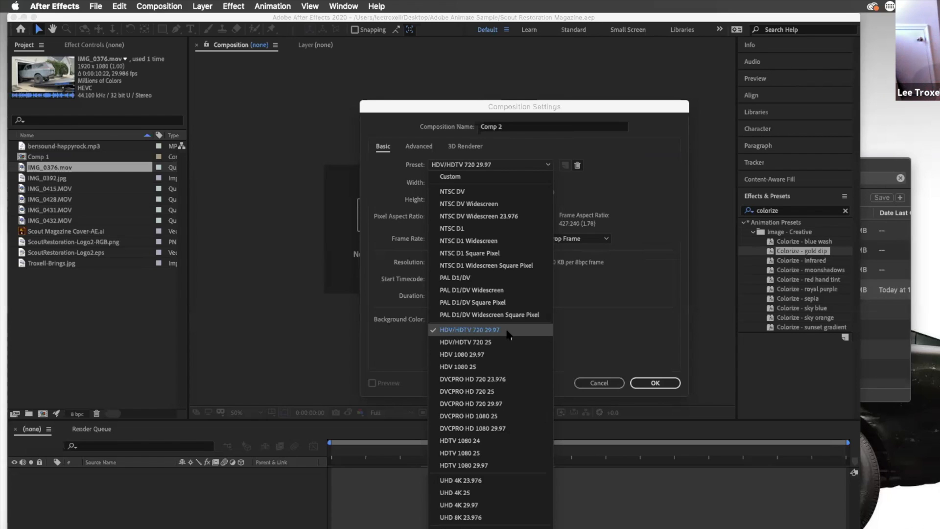
click(471, 331)
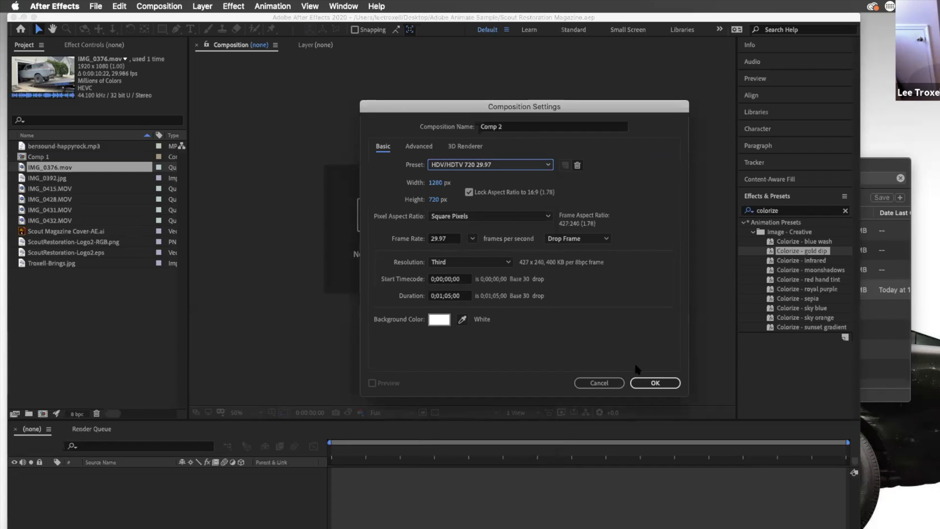
click(652, 383)
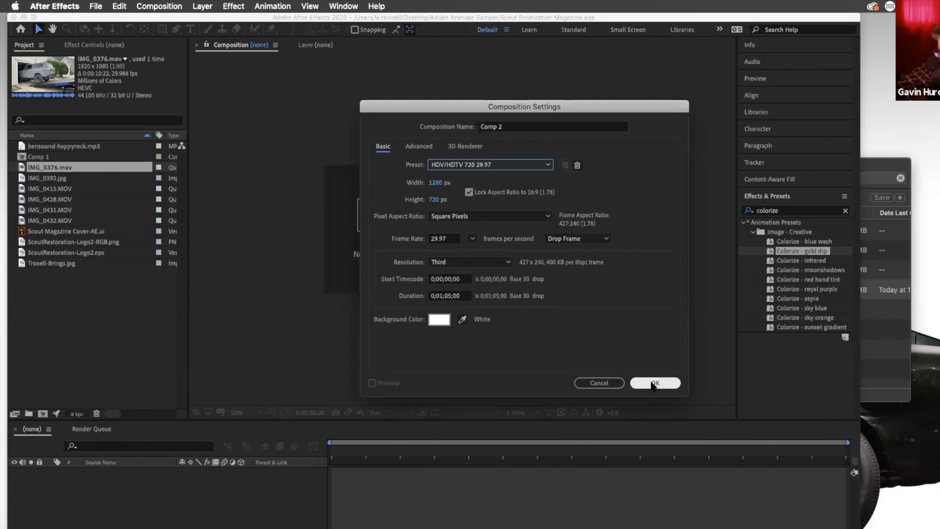
click(650, 383)
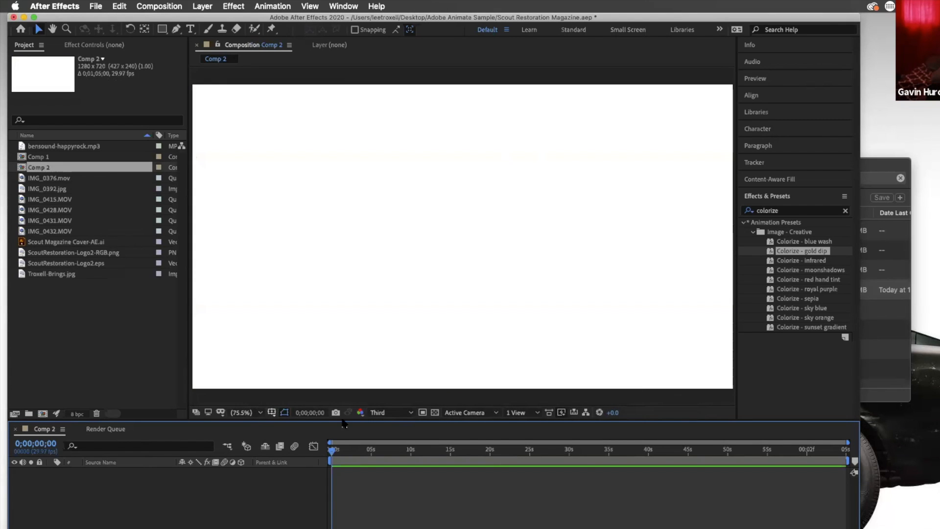
Preview the IMG_0392.jpg, Scout Magazine Cover-AE.ai and ScoutRestoration-Logo2.eps items in the Project panel
click(260, 413)
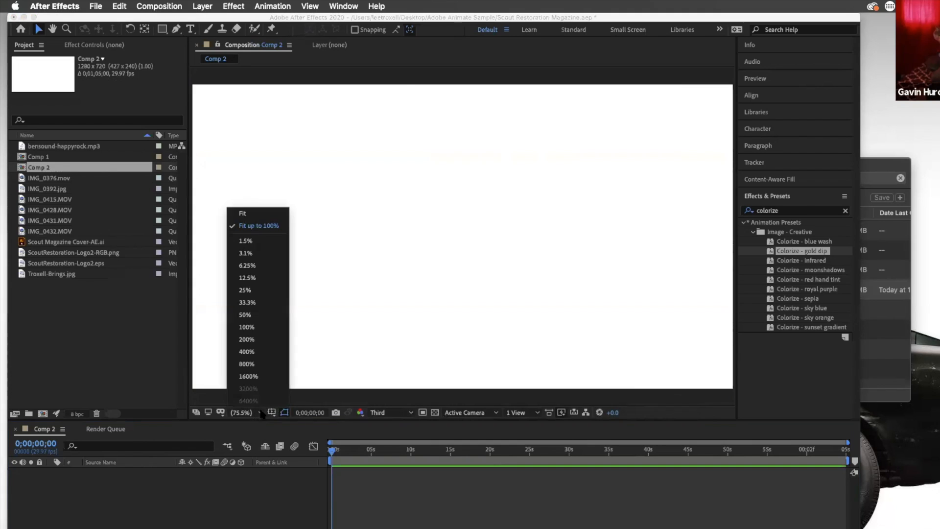
click(244, 290)
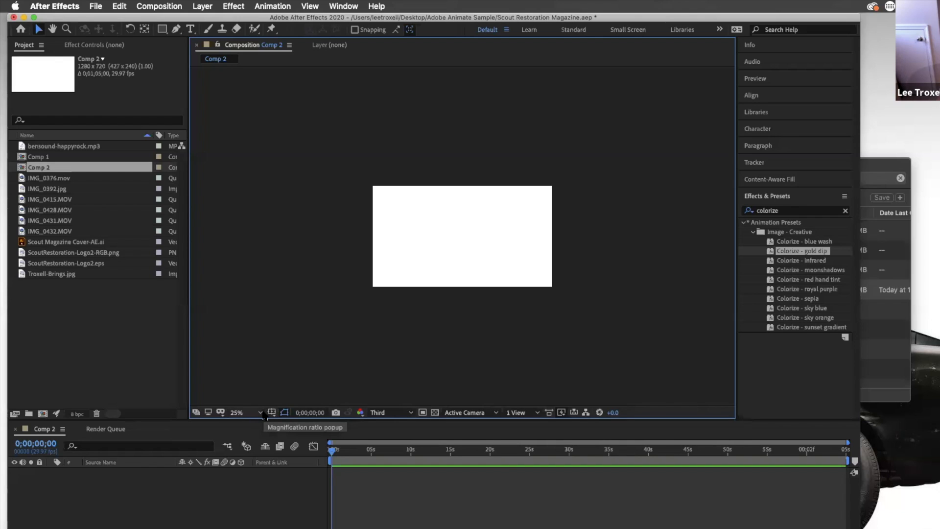
click(55, 192)
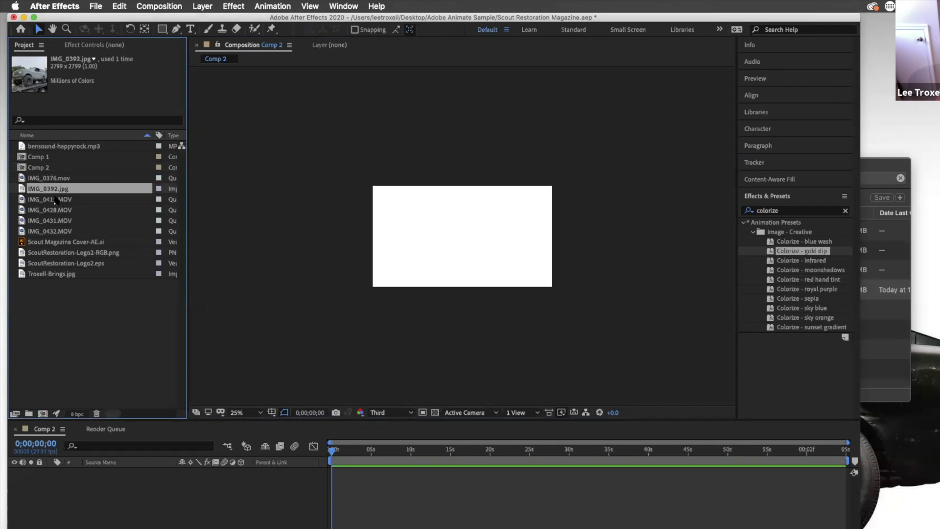
click(71, 244)
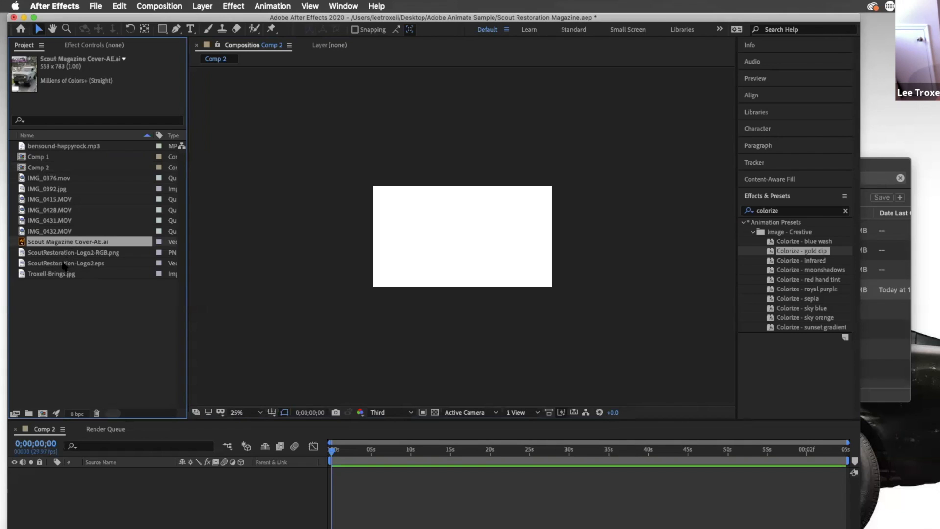
click(64, 264)
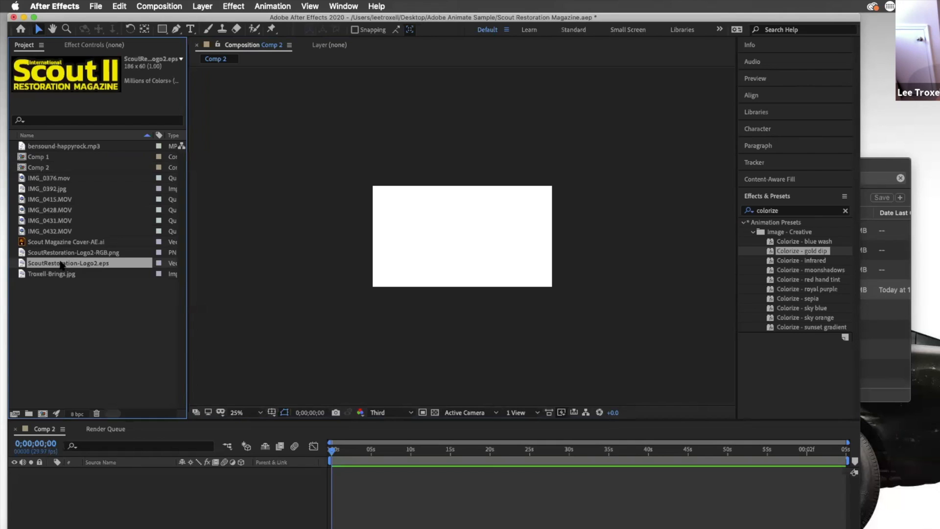
Place ScoutRestoration-Logo2.eps into Comp 2, scale it up, then delete the layer
drag(393, 267, 468, 242)
click(492, 242)
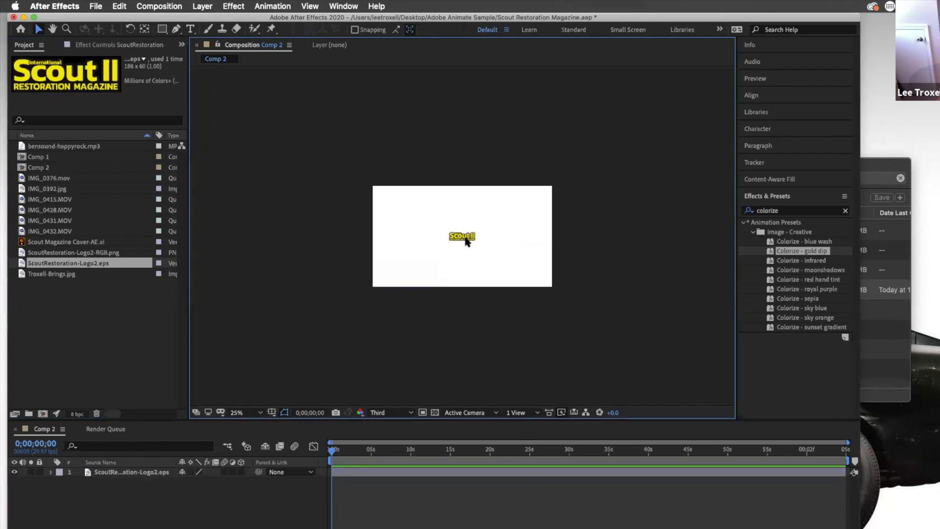
click(473, 240)
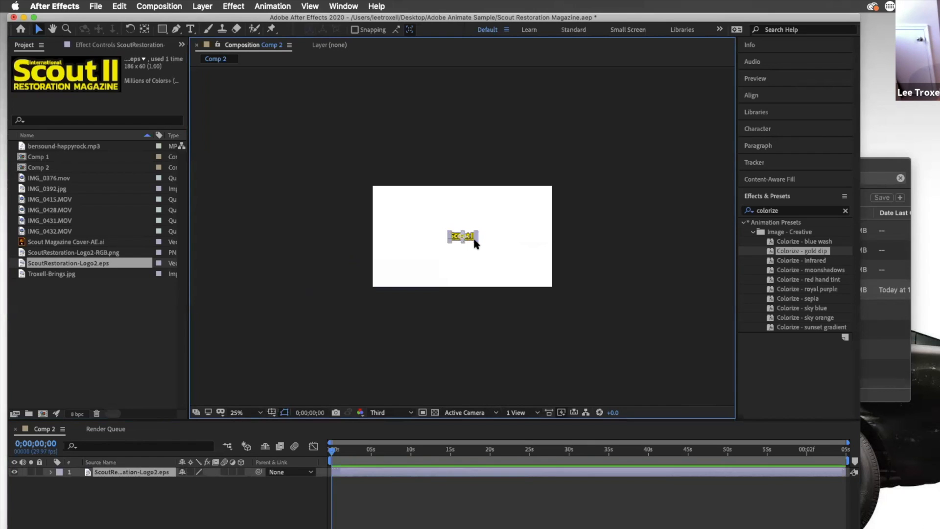
drag(477, 242, 562, 287)
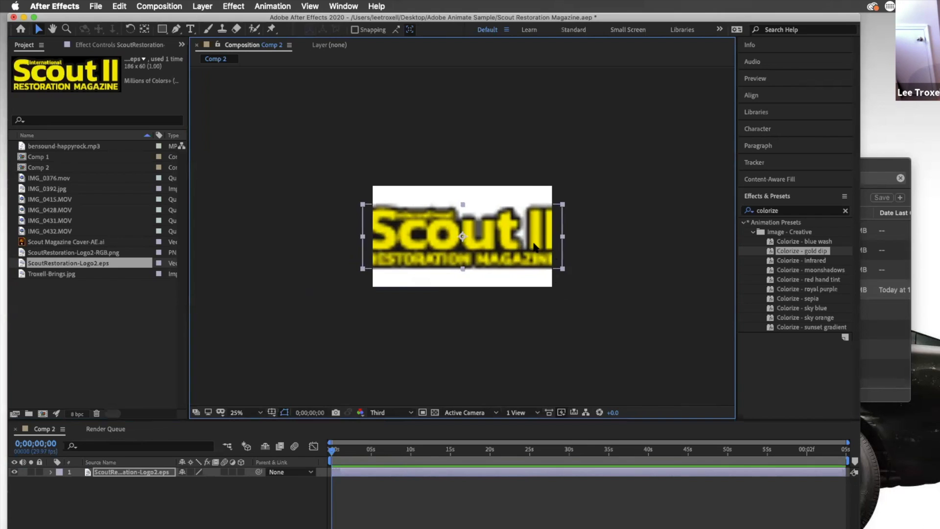
double_click(534, 246)
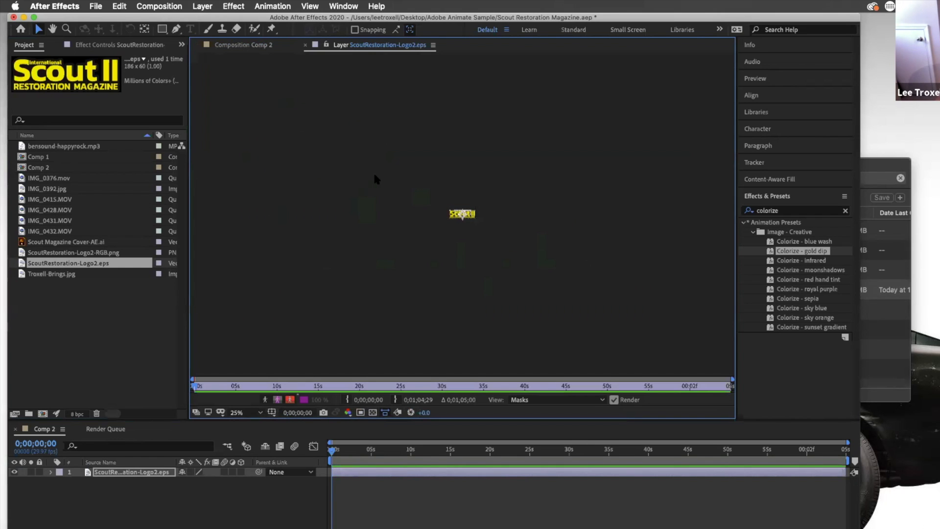
click(216, 45)
key(Delete)
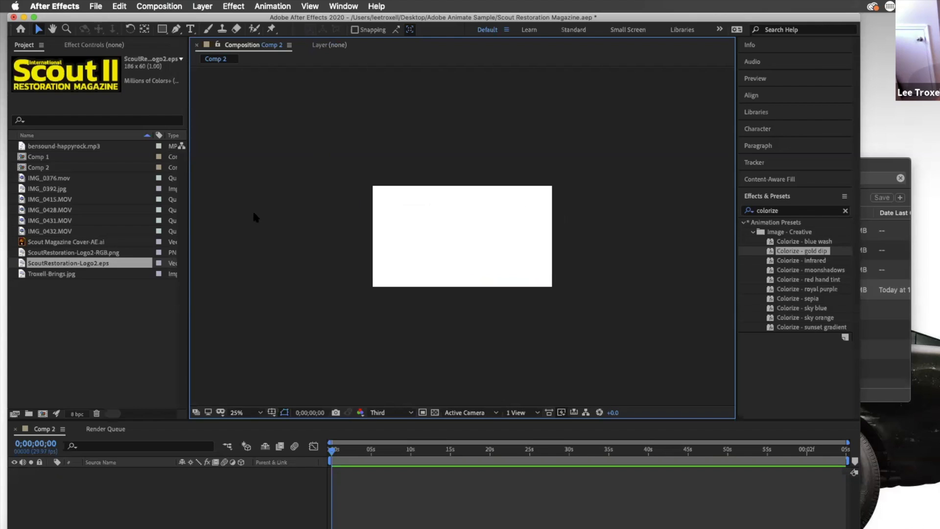
Add ScoutRestoration-Logo2-RGB.png to Comp 2, enlarge it and move it to the composition's top-left corner
click(95, 253)
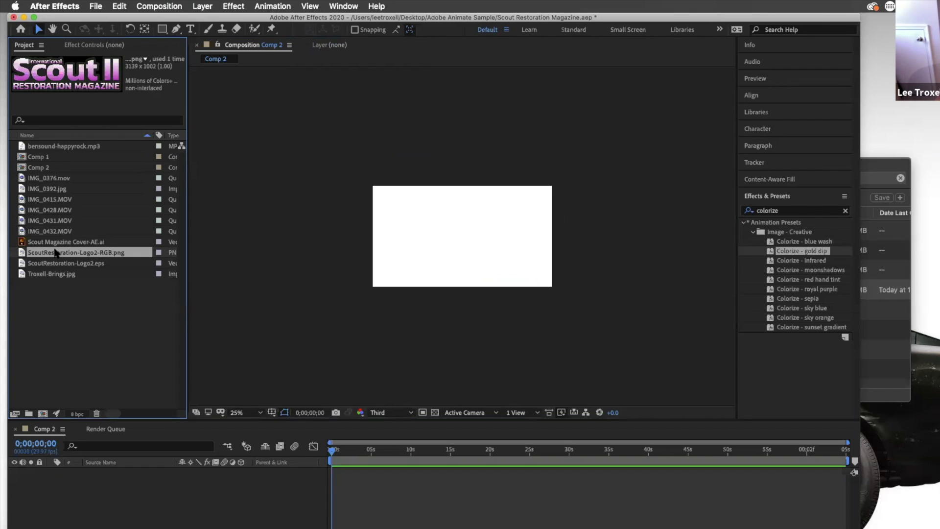
drag(53, 253, 457, 251)
drag(666, 324, 543, 292)
key(super+z)
drag(678, 319, 485, 238)
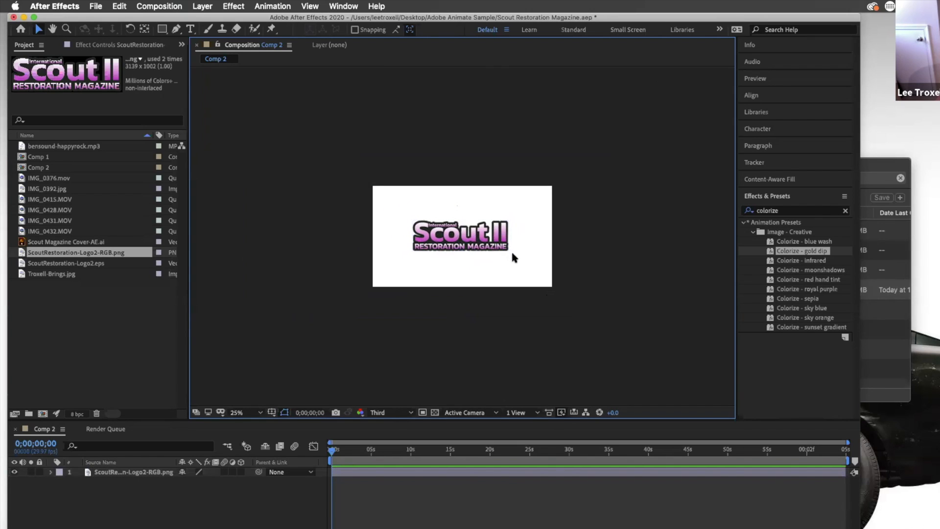
drag(510, 255, 542, 262)
drag(583, 308, 531, 277)
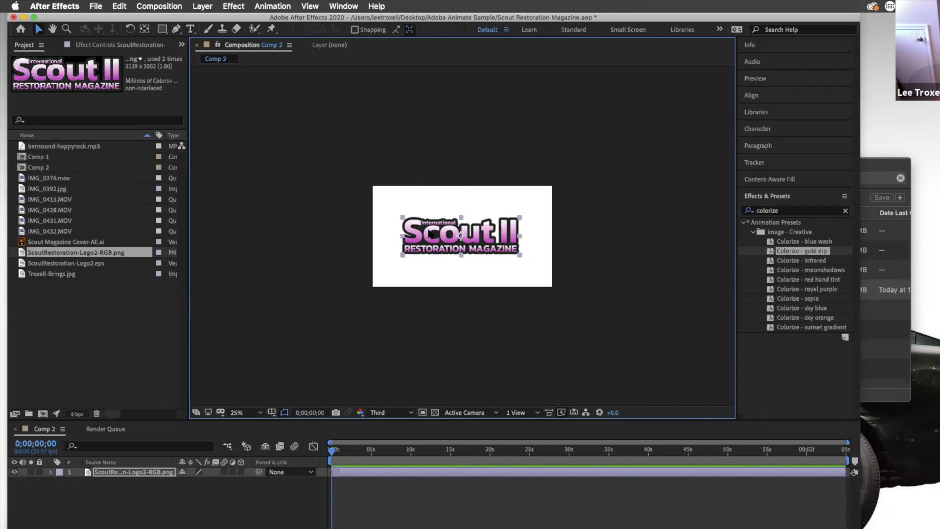
drag(422, 241, 399, 216)
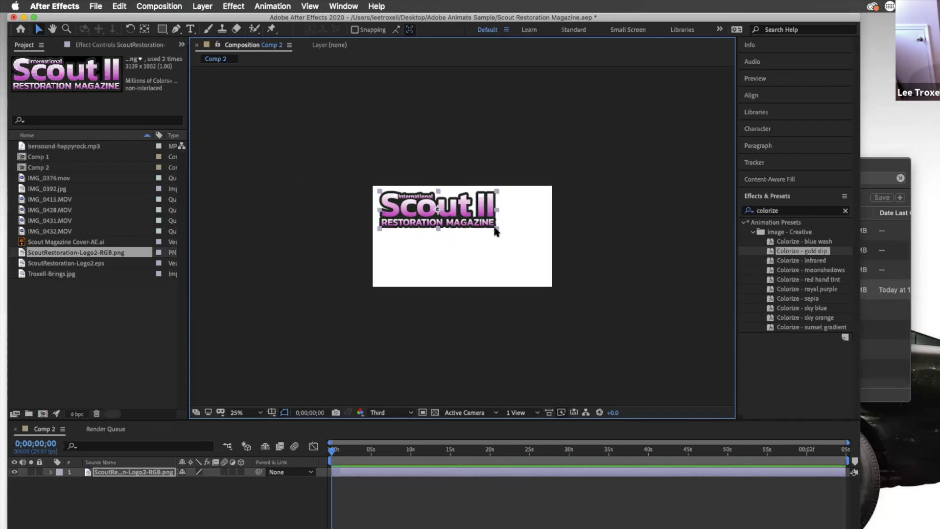
Resize and reposition the PNG logo layer, then delete it from Comp 2
key(comma)
key(comma)
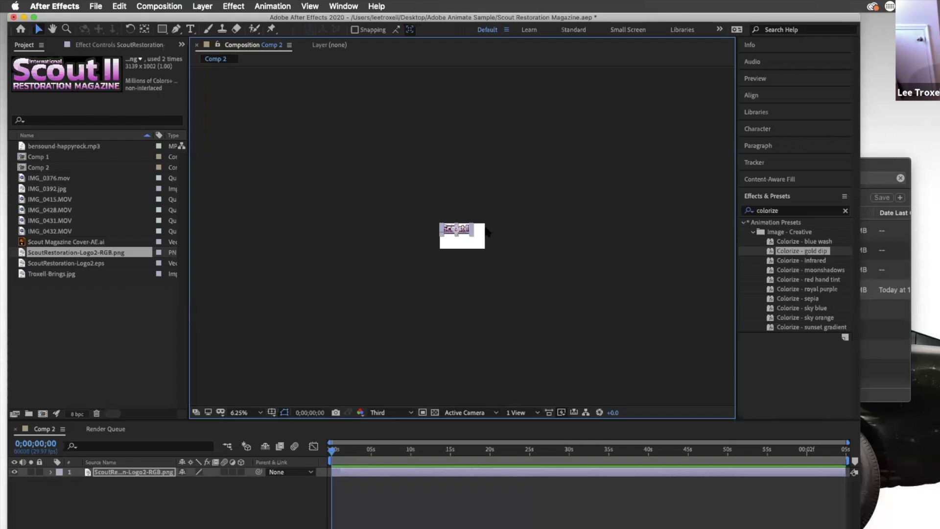
click(461, 236)
click(379, 312)
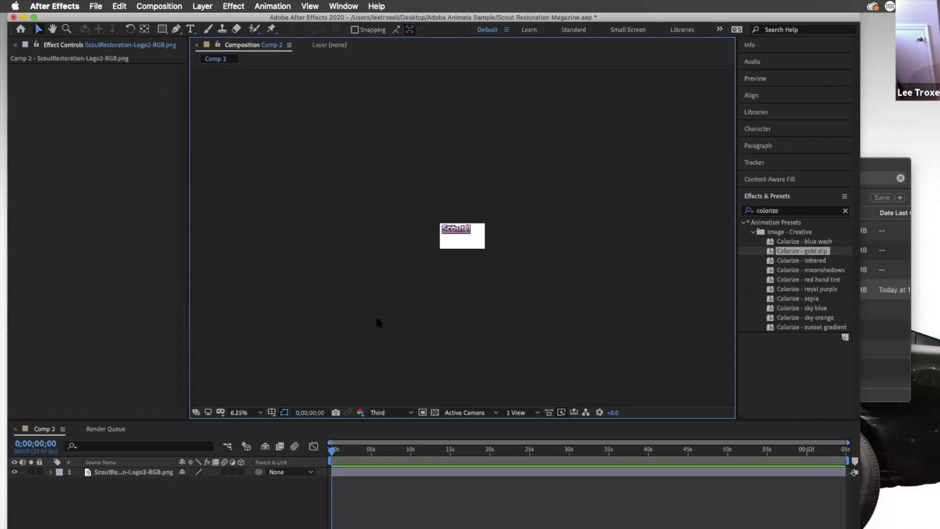
click(260, 413)
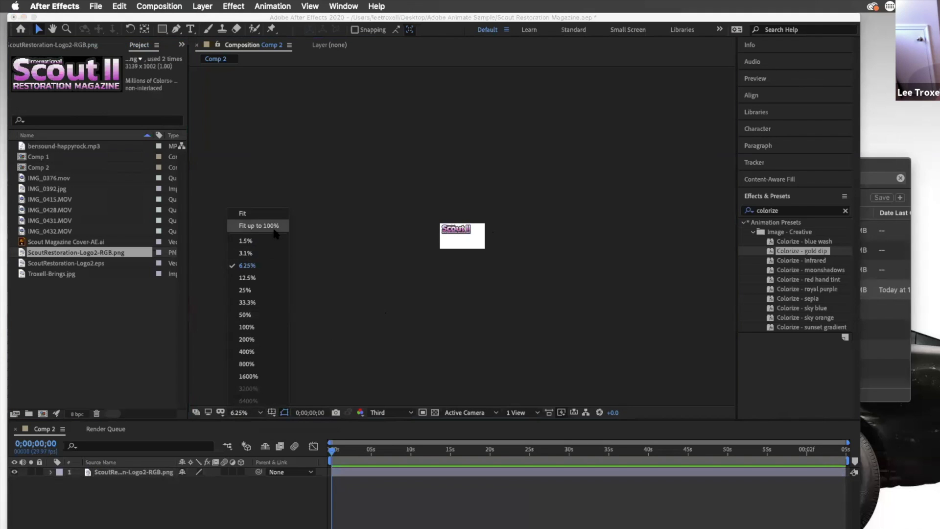
click(259, 225)
click(562, 198)
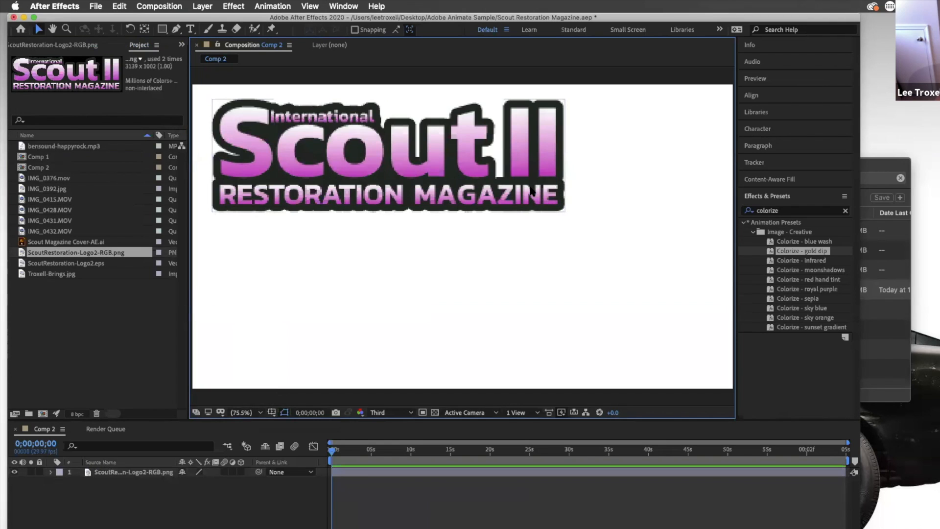
drag(567, 216, 461, 166)
drag(391, 148, 298, 103)
key(Delete)
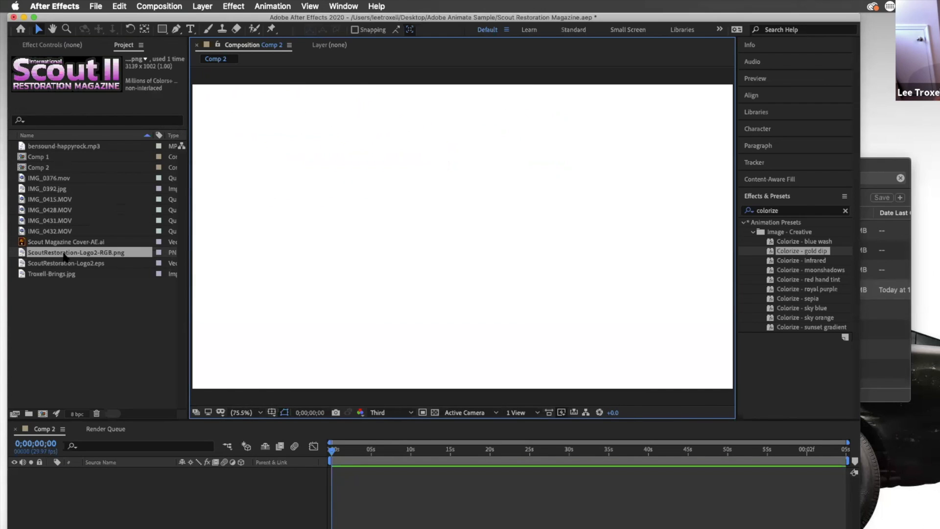
Add ScoutRestoration-Logo2-RGB.png to Comp 2 again
drag(68, 253, 397, 320)
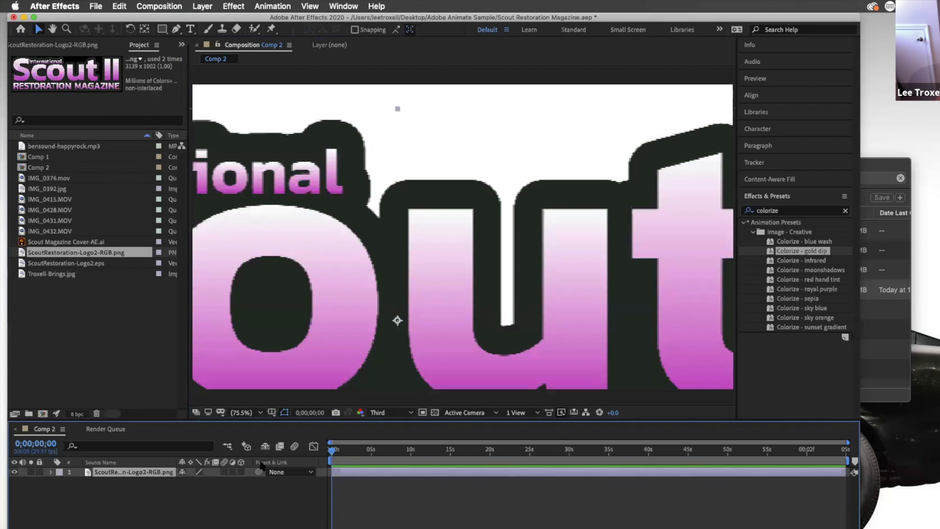
click(260, 413)
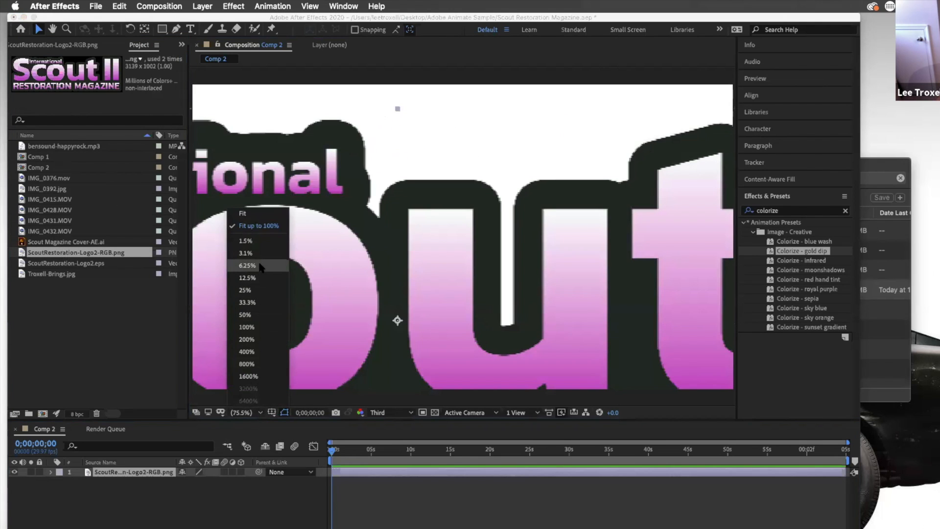
click(253, 302)
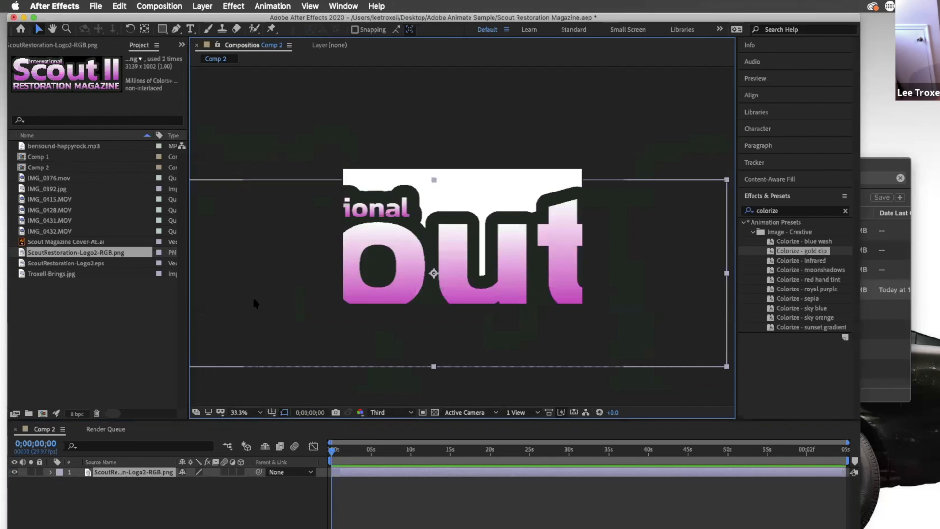
Open the logo layer in its own Layer viewer to inspect the full image, then return to Comp 2
double_click(448, 238)
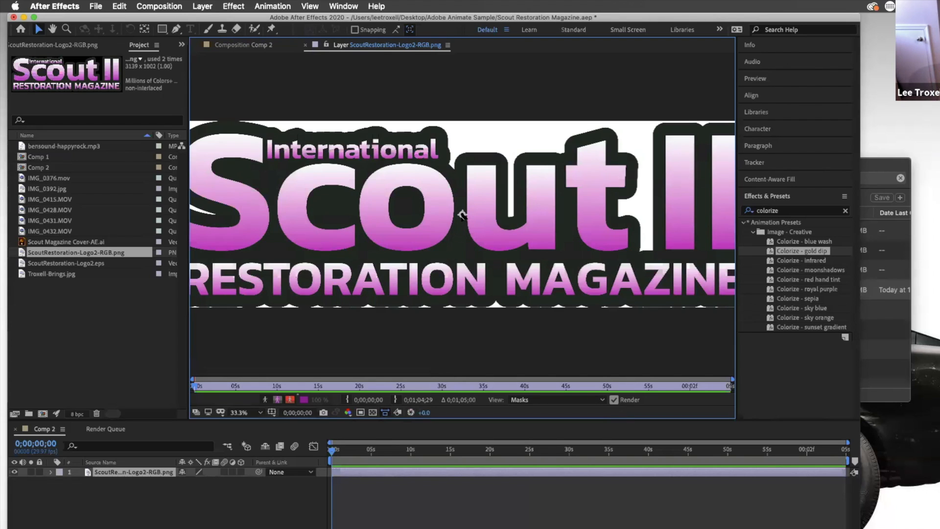
drag(462, 215, 200, 122)
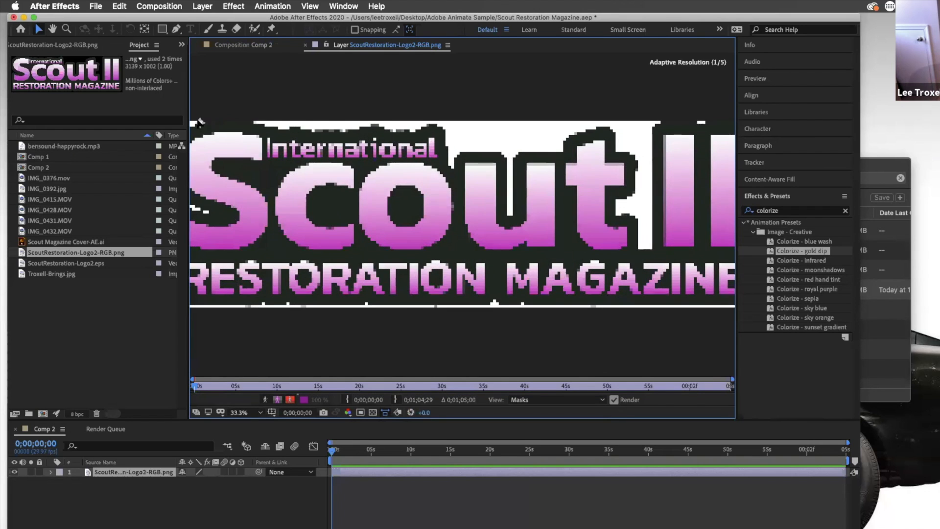
click(260, 414)
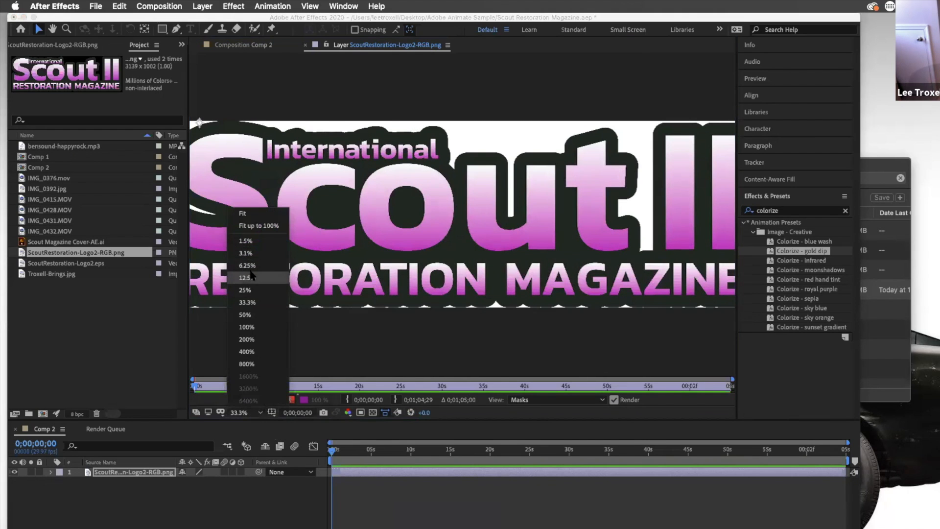
click(246, 277)
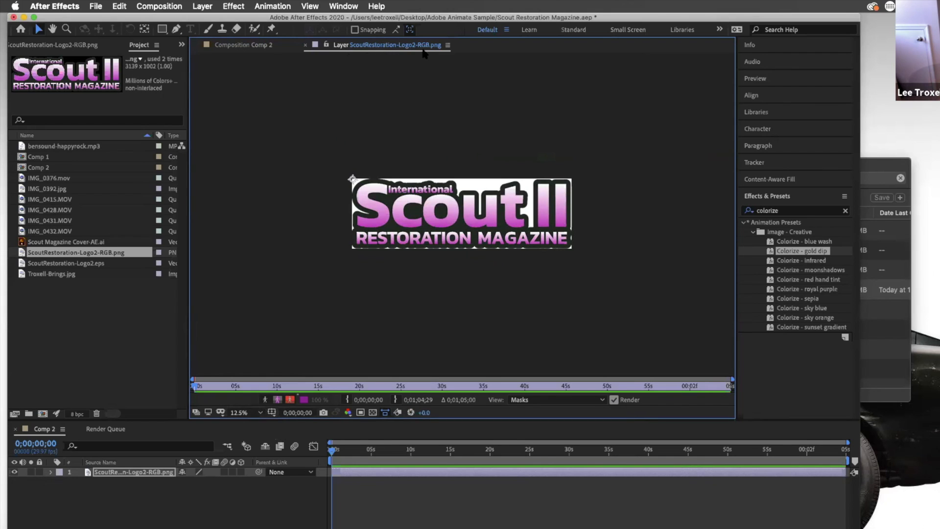
click(234, 46)
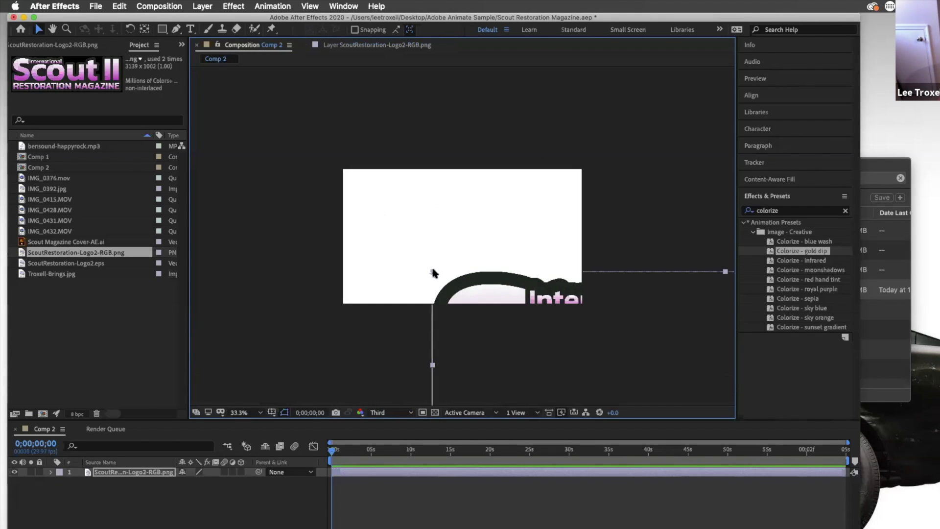
Move the logo into the composition's top-left corner and scale it down to a small badge
drag(472, 292, 394, 200)
key(comma)
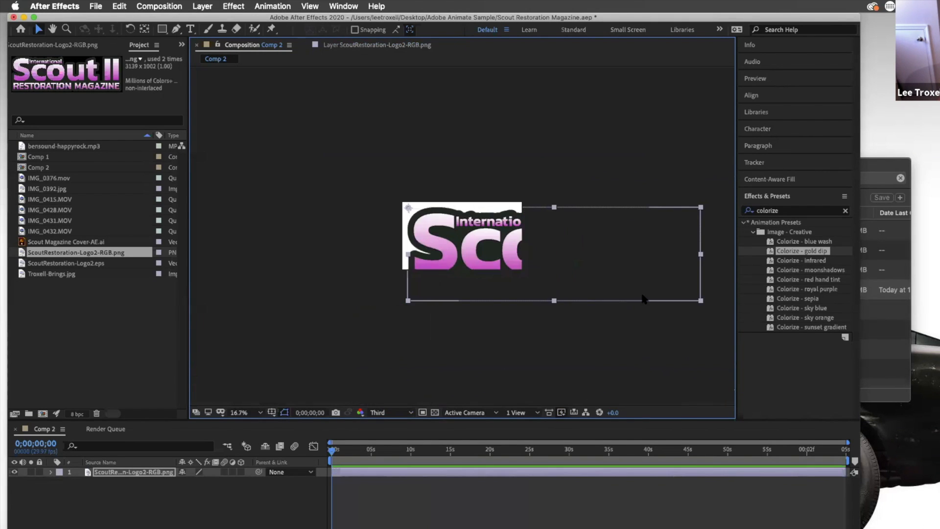
drag(701, 302, 492, 224)
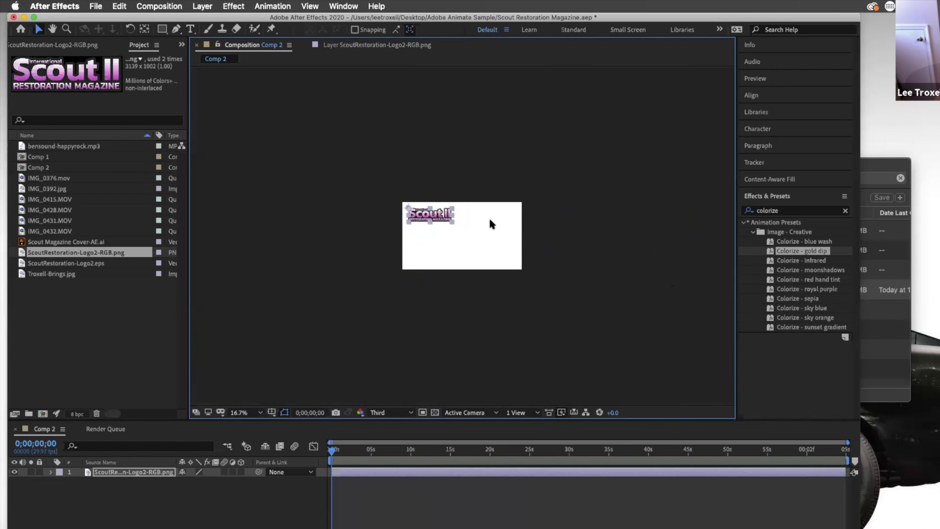
click(499, 227)
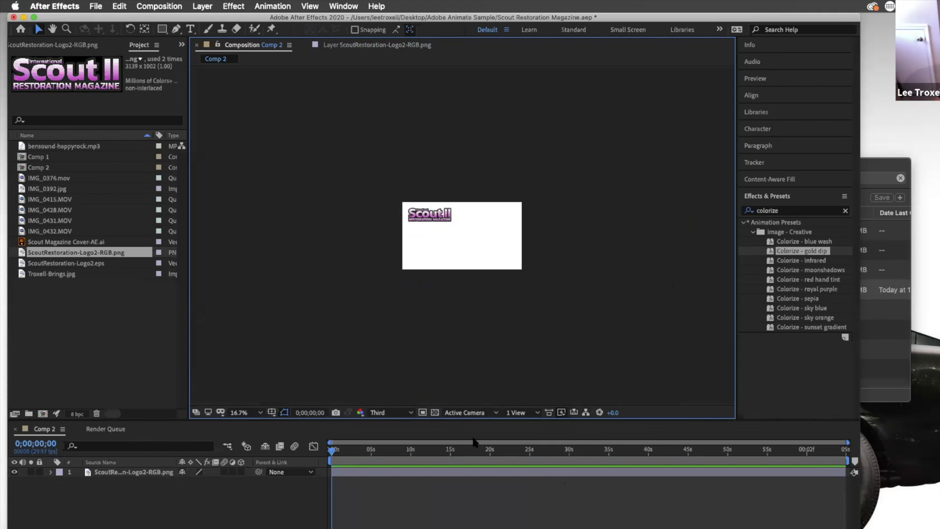
Review the Comp 2 composition settings and close the dialog unchanged
click(171, 6)
click(188, 37)
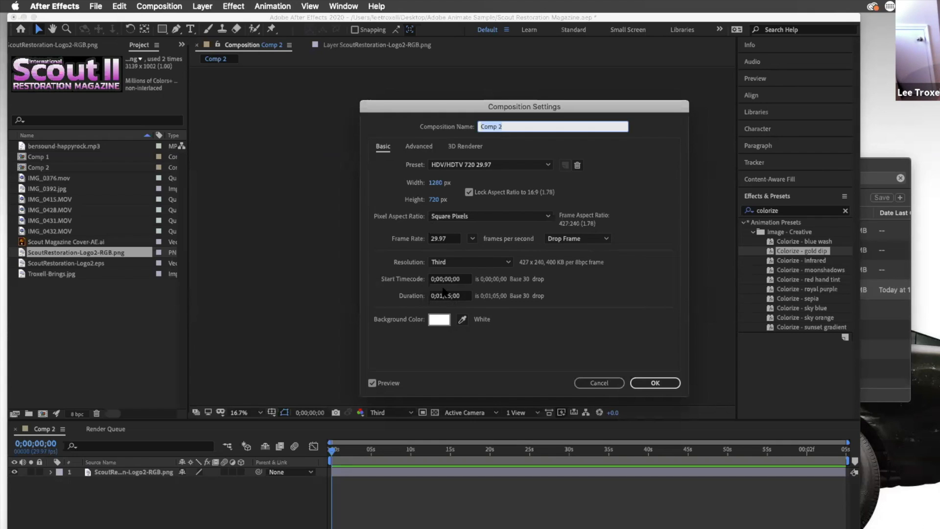
click(655, 382)
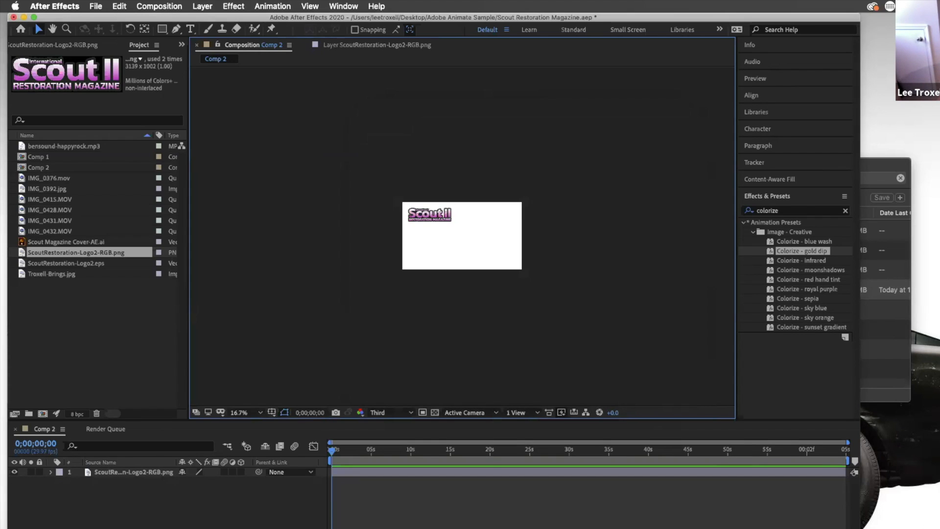
Add IMG_0392.jpg from the Project panel into Comp 2
mouse_move(847, 442)
mouse_down()
mouse_move(338, 442)
mouse_move(847, 442)
mouse_up()
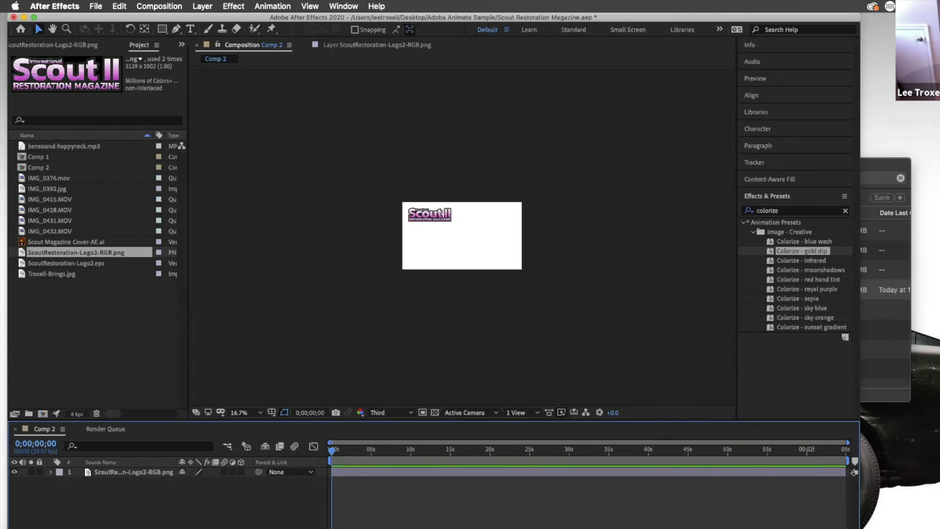
click(428, 472)
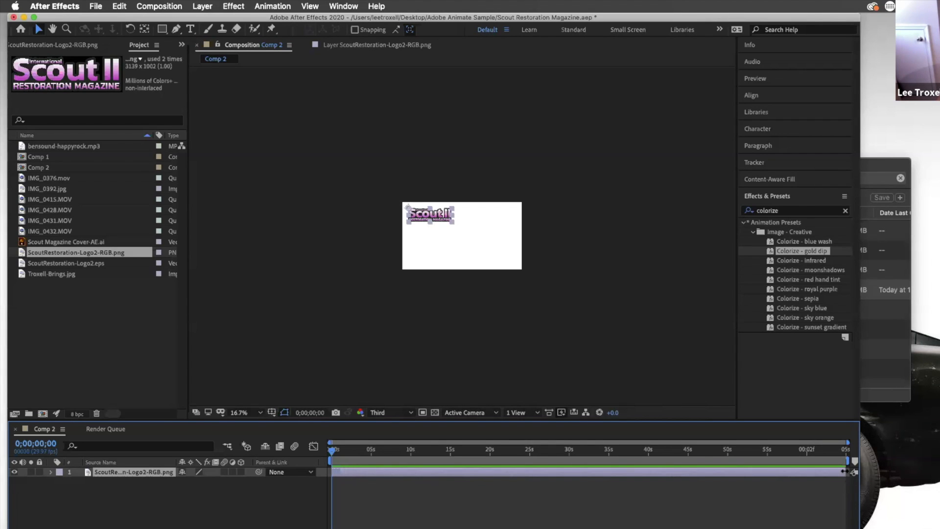
mouse_move(843, 471)
mouse_down()
mouse_move(344, 467)
mouse_move(852, 474)
mouse_up()
click(62, 190)
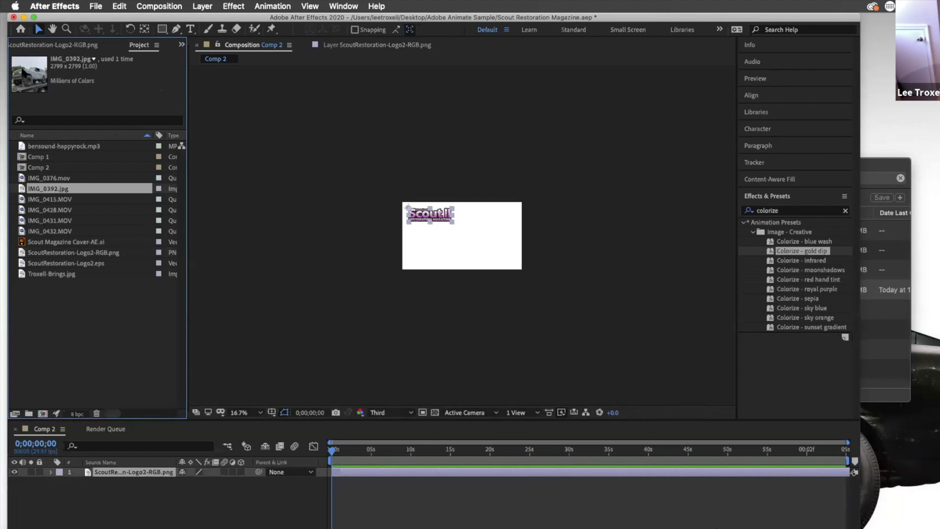
drag(120, 211, 452, 251)
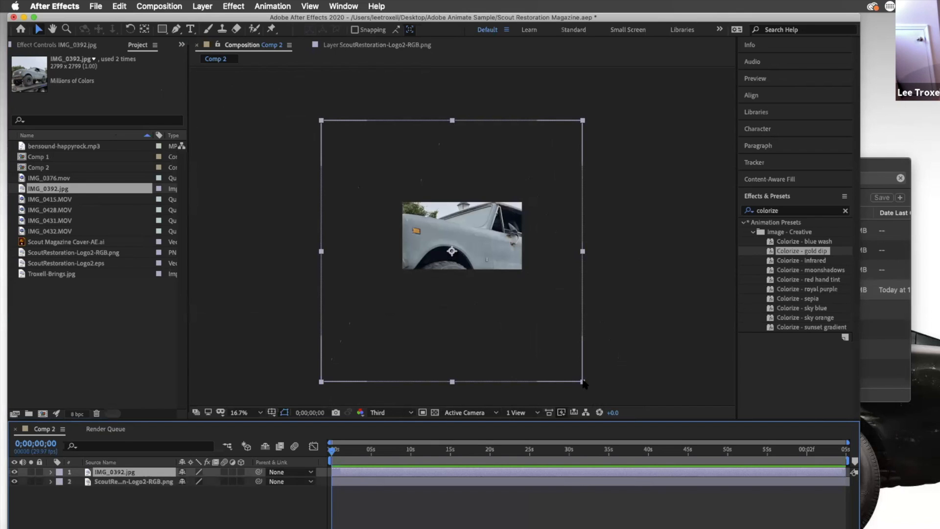
Scale the truck photo down so it fills the composition frame and center it
click(562, 352)
click(575, 373)
drag(582, 381, 533, 331)
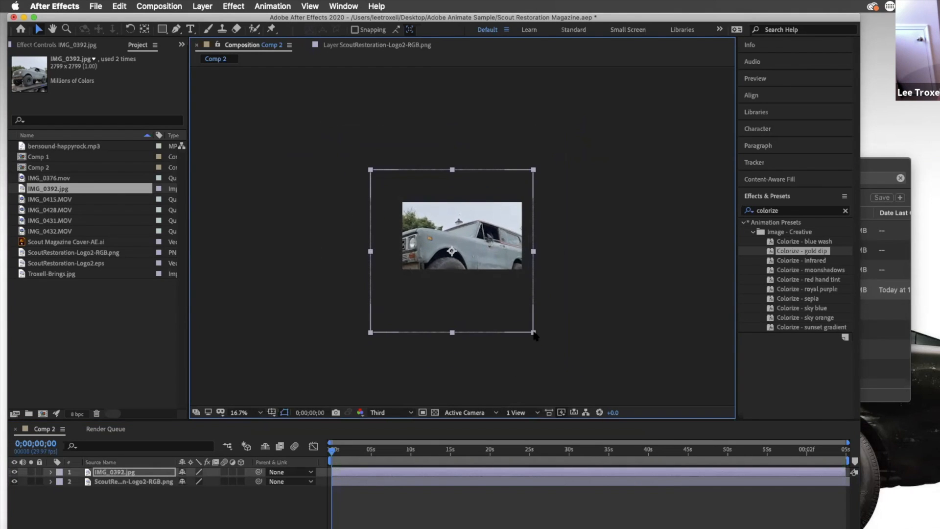
click(370, 170)
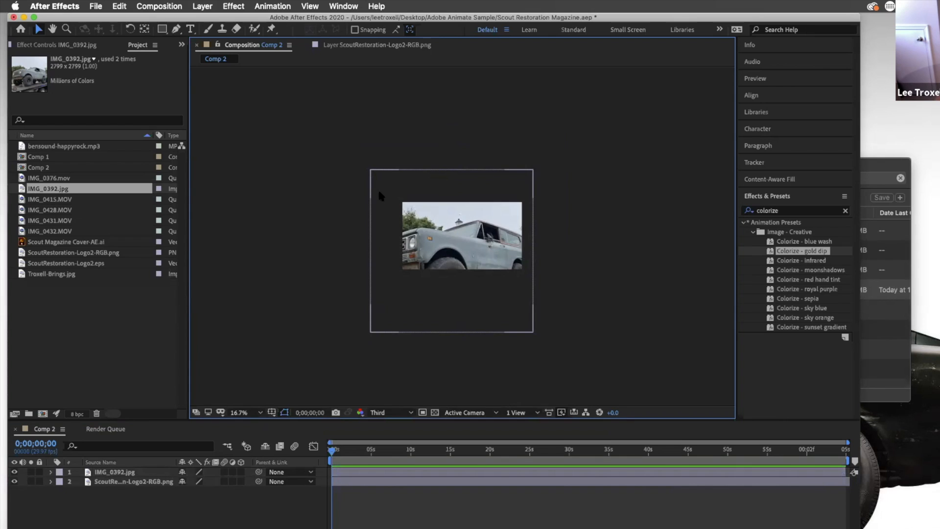
click(370, 334)
drag(371, 333, 387, 319)
mouse_move(447, 243)
mouse_down()
mouse_move(456, 216)
mouse_move(446, 226)
mouse_up()
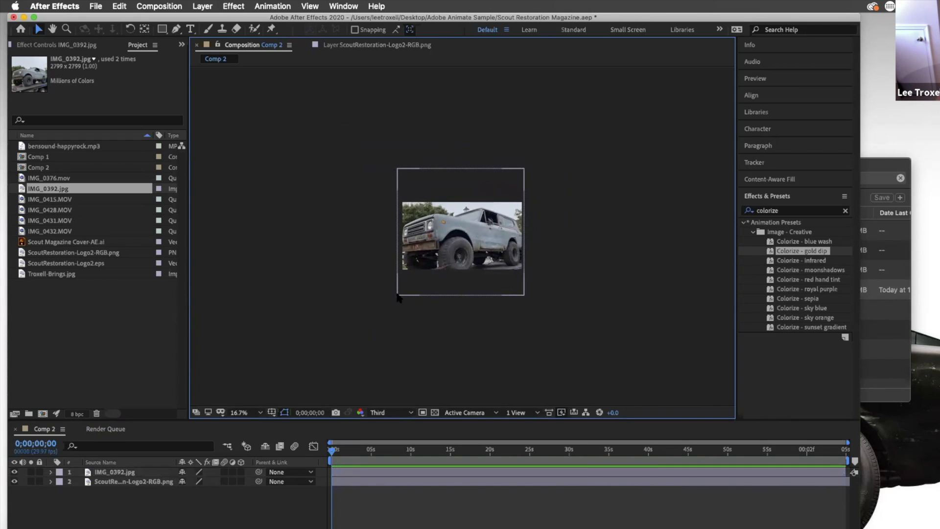
drag(397, 296, 400, 295)
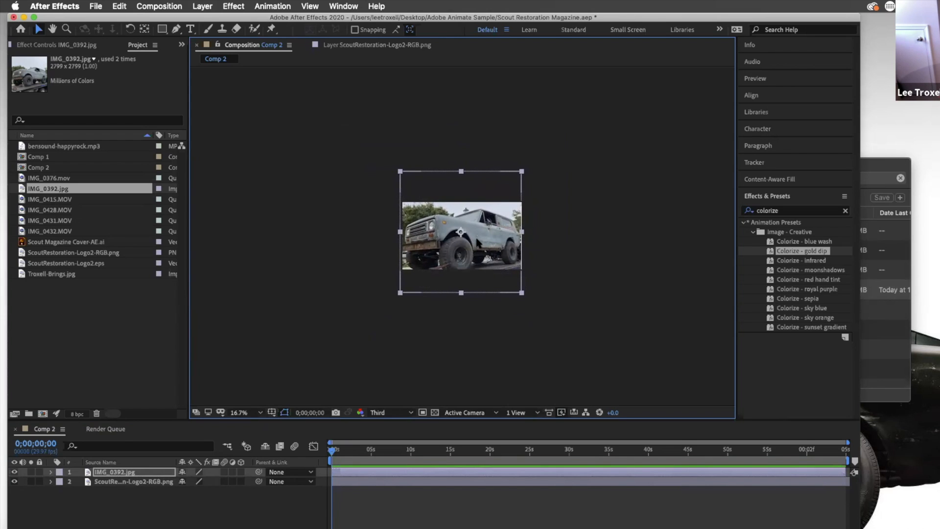
drag(460, 232, 460, 233)
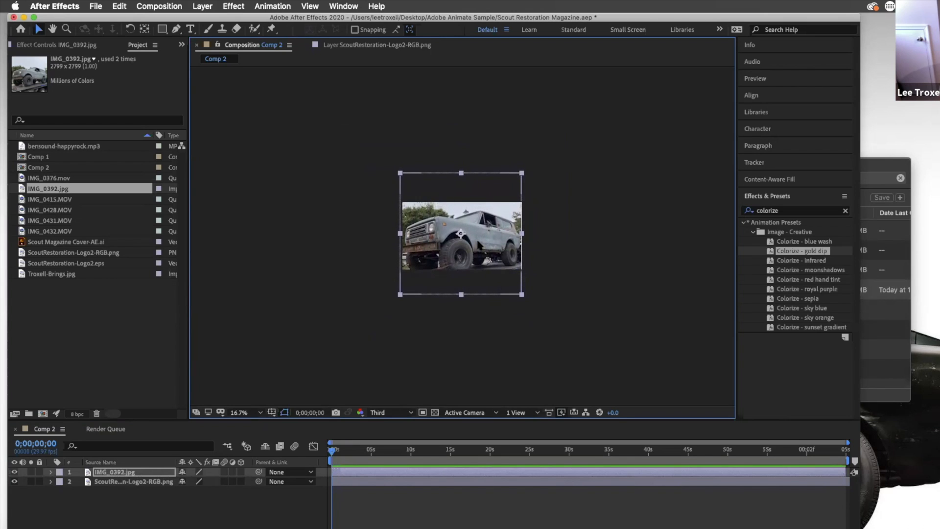
Move the logo layer above the photo layer in the layer stack
click(186, 492)
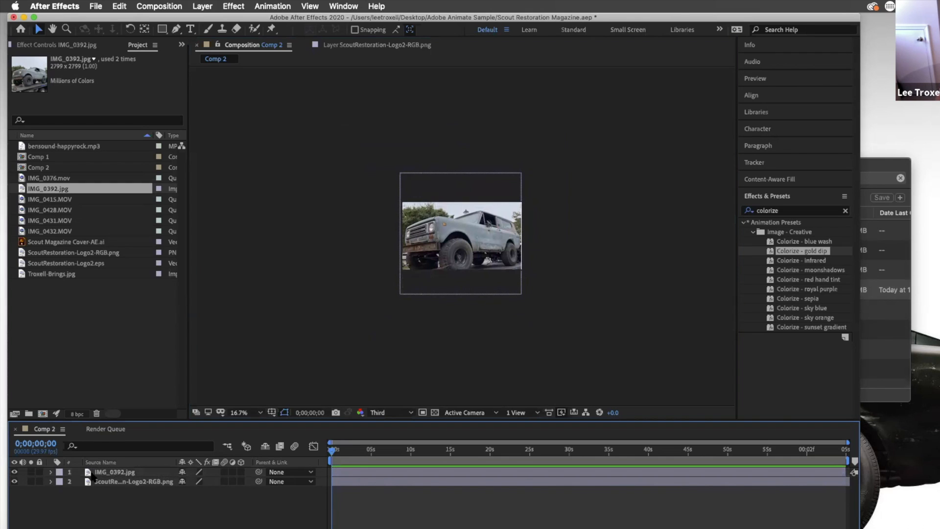
click(114, 482)
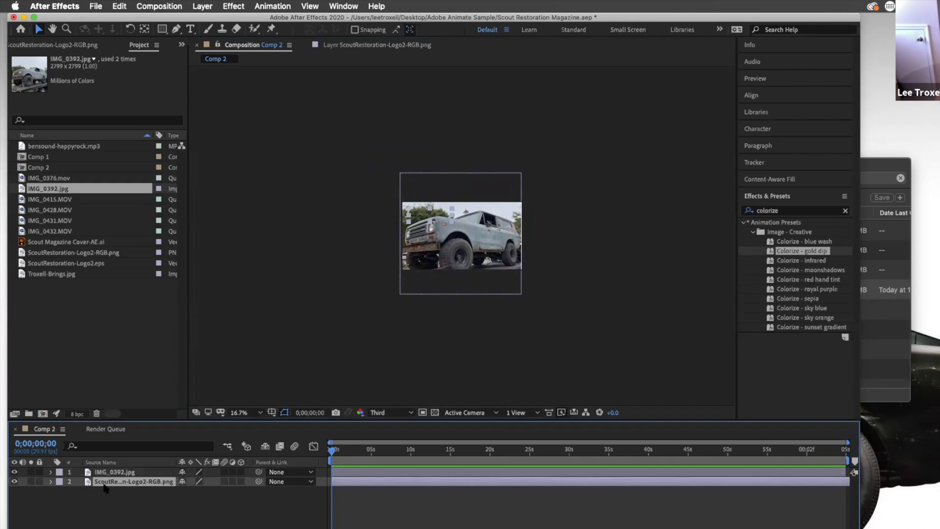
drag(115, 480, 113, 469)
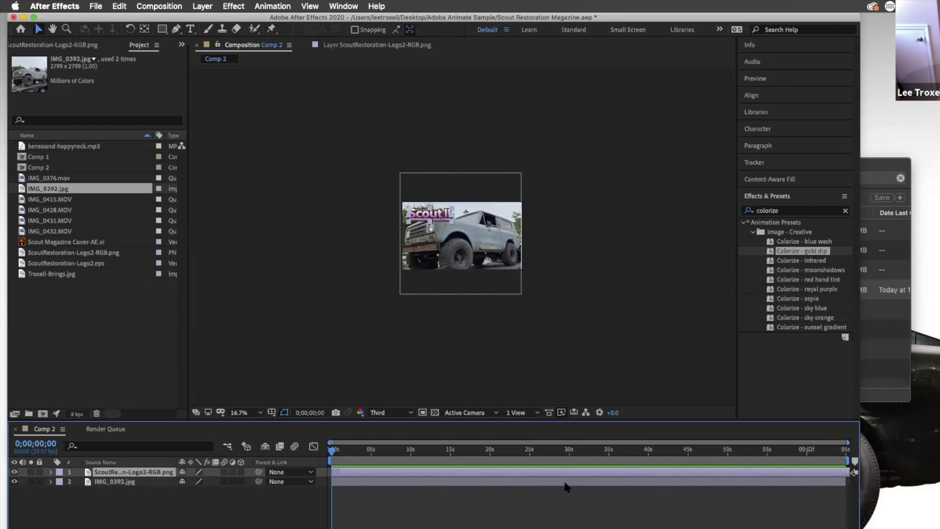
Trim the photo layer's out point to about 3 seconds
click(143, 479)
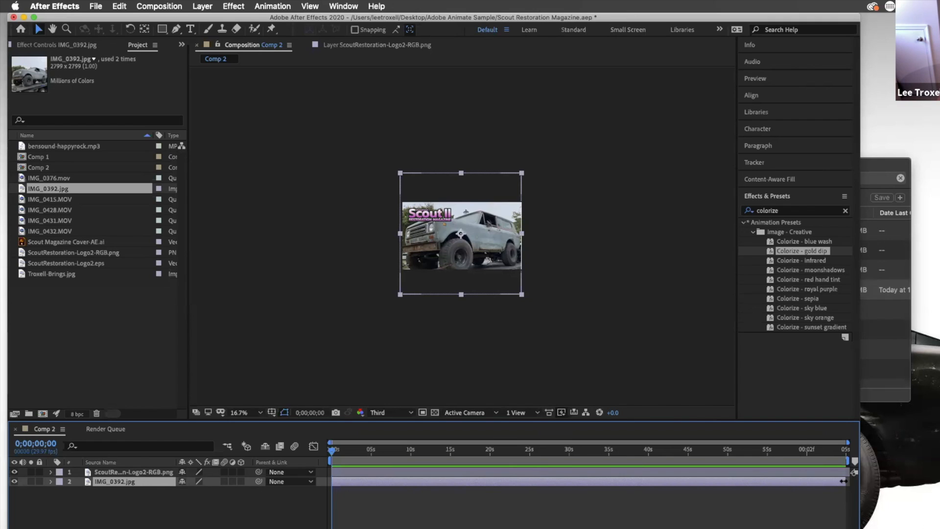
drag(843, 480, 357, 479)
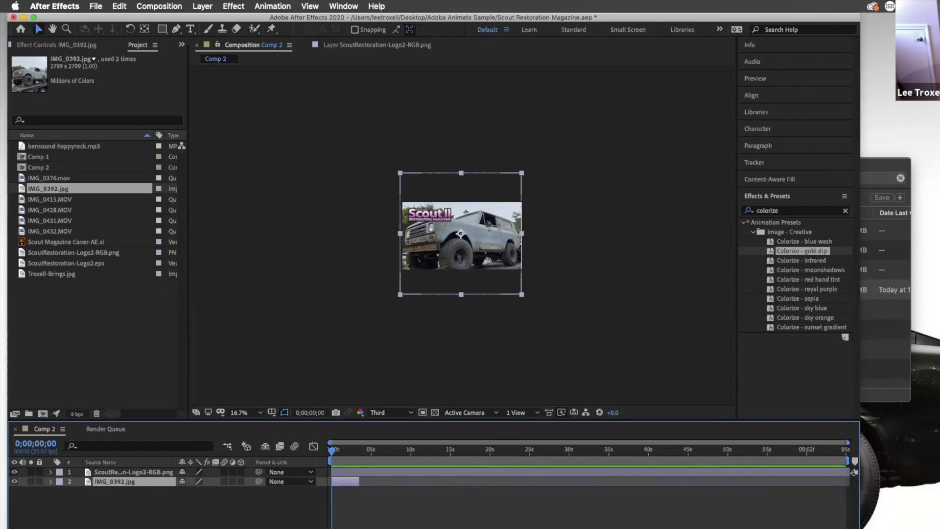
drag(330, 442, 359, 442)
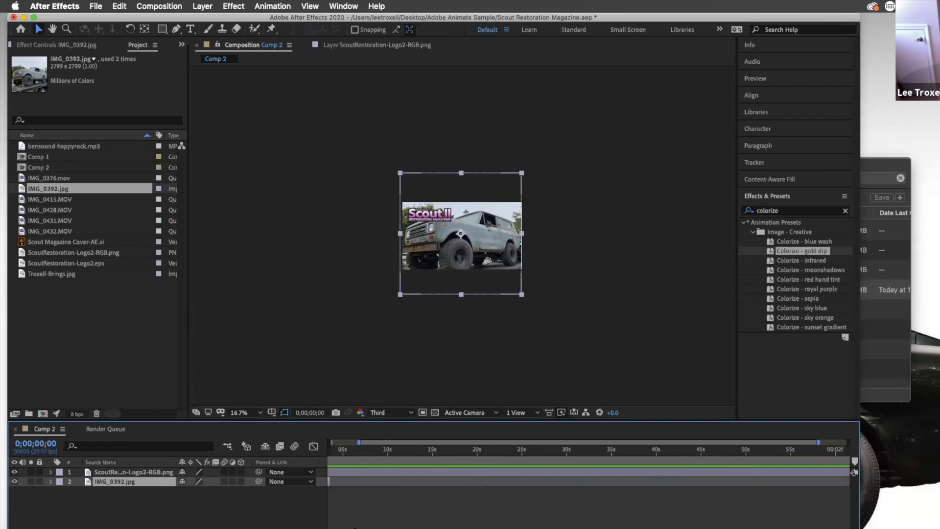
scroll(355, 527, left, 3)
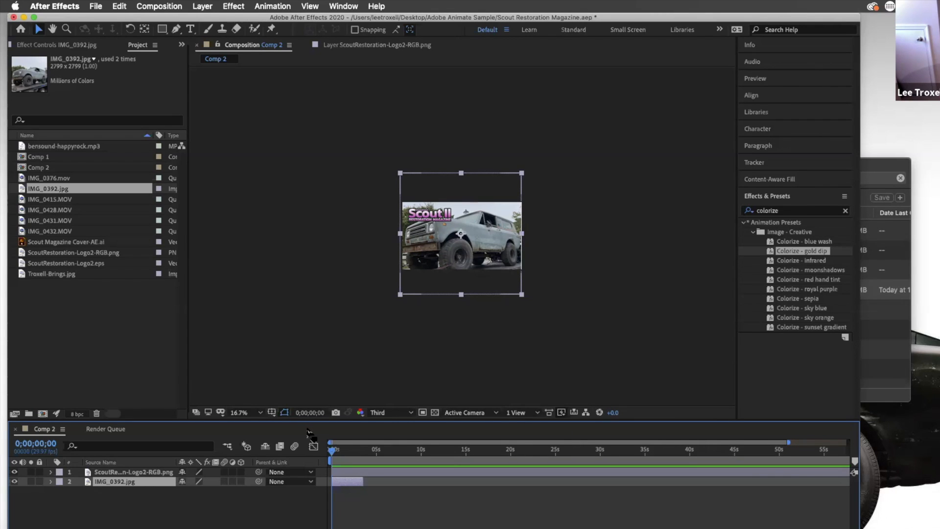
Preview the composition playback and return to the start
key(space)
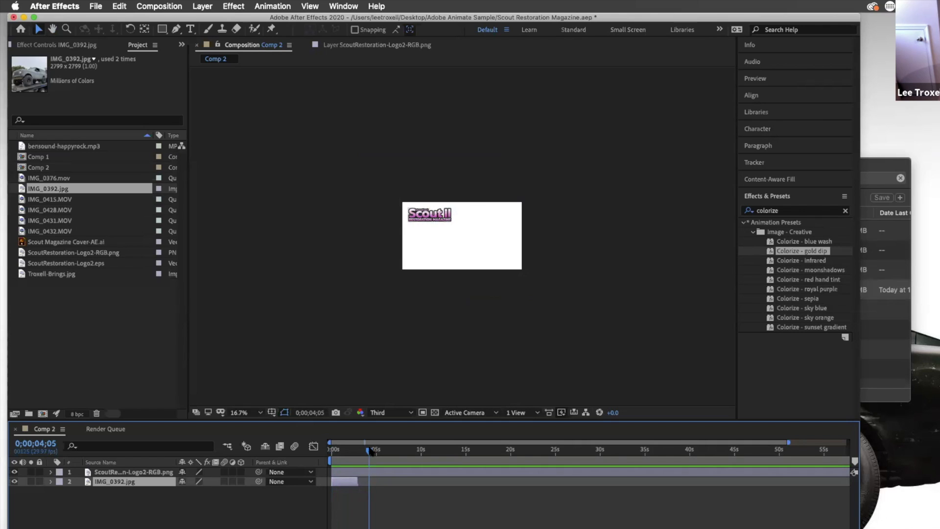
drag(371, 450, 344, 450)
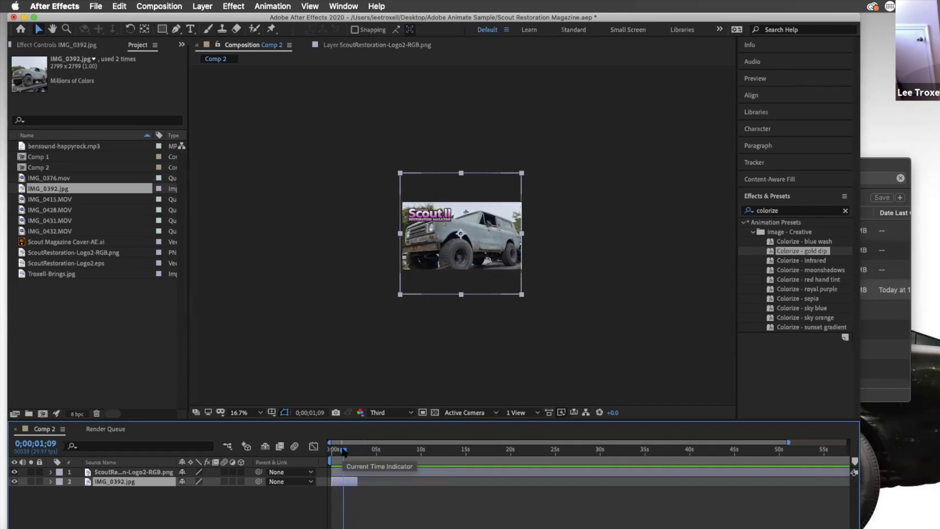
Shorten the photo layer's duration to under 2 seconds
drag(358, 482, 724, 498)
drag(400, 488, 347, 488)
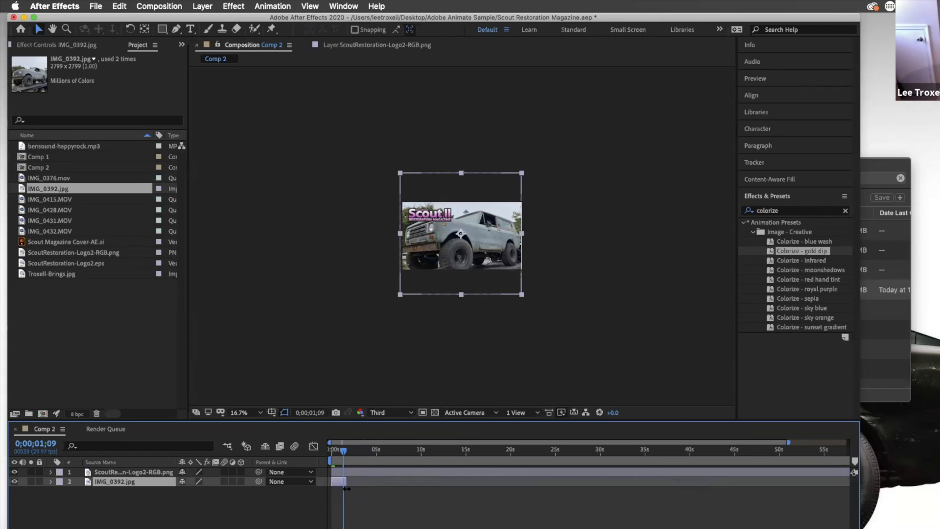
Play back the composition from the start, then select the IMG_0376.mov clip in the Project panel
drag(344, 450, 329, 452)
key(space)
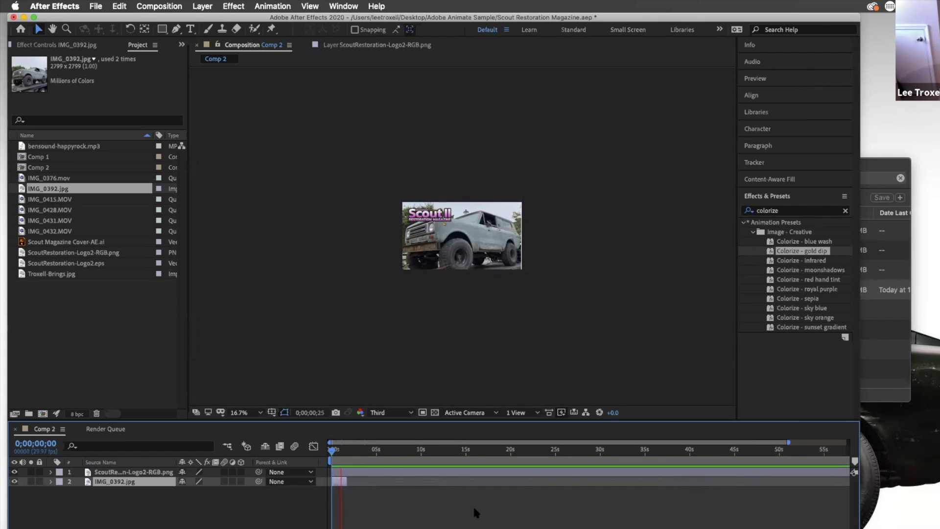
key(space)
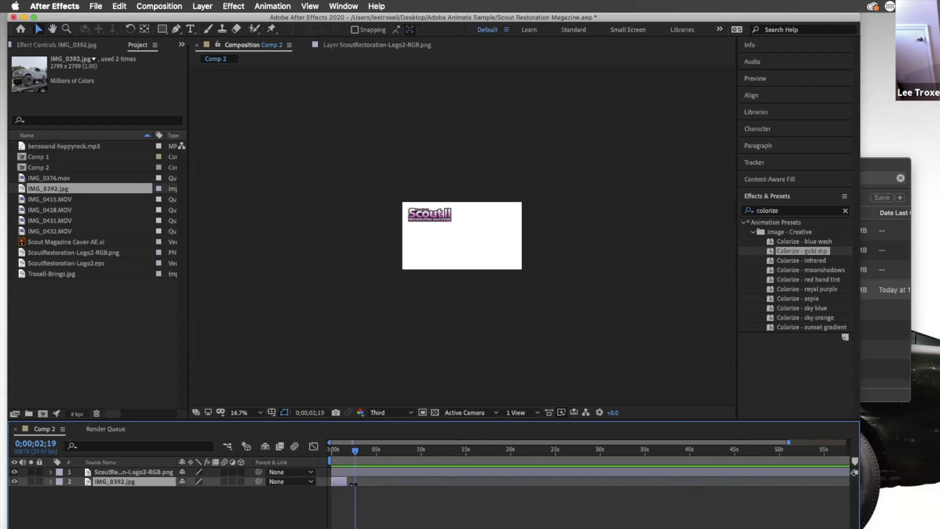
click(347, 482)
click(58, 180)
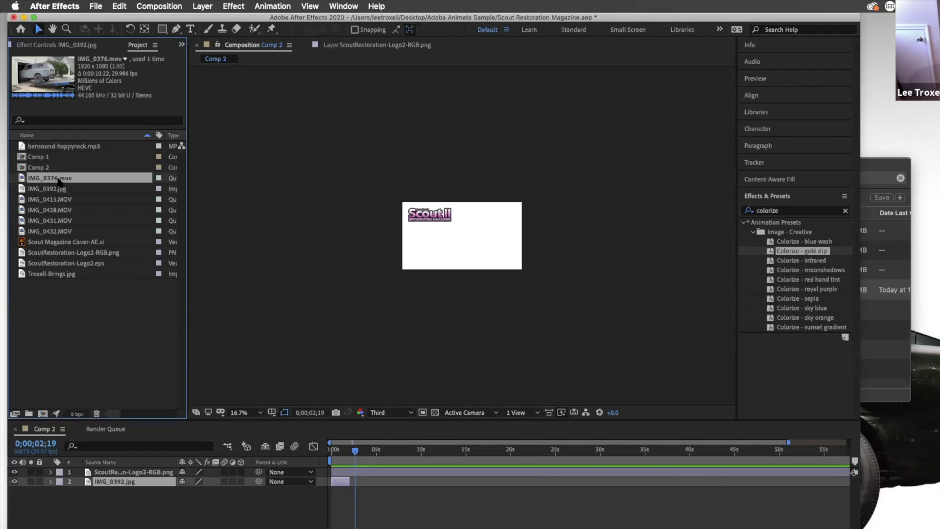
Add the IMG_0376.mov clip to Comp 2 and scale it down to fit the composition frame
drag(49, 178, 437, 242)
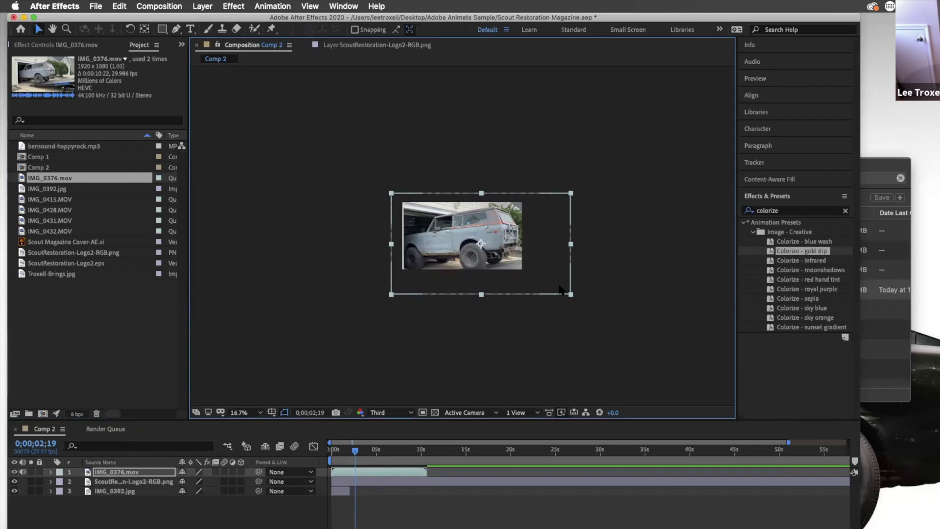
click(571, 296)
click(570, 294)
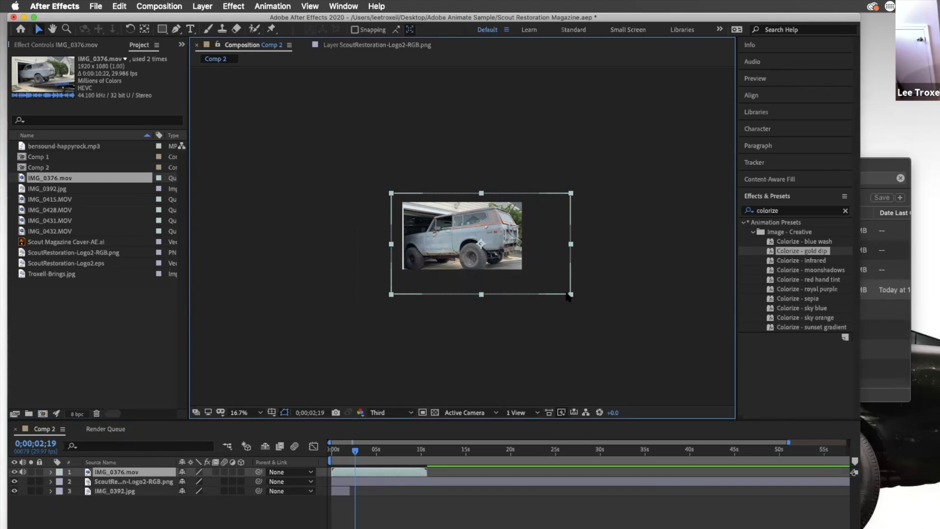
mouse_move(571, 295)
mouse_down()
mouse_move(553, 284)
mouse_move(571, 294)
mouse_up()
click(567, 292)
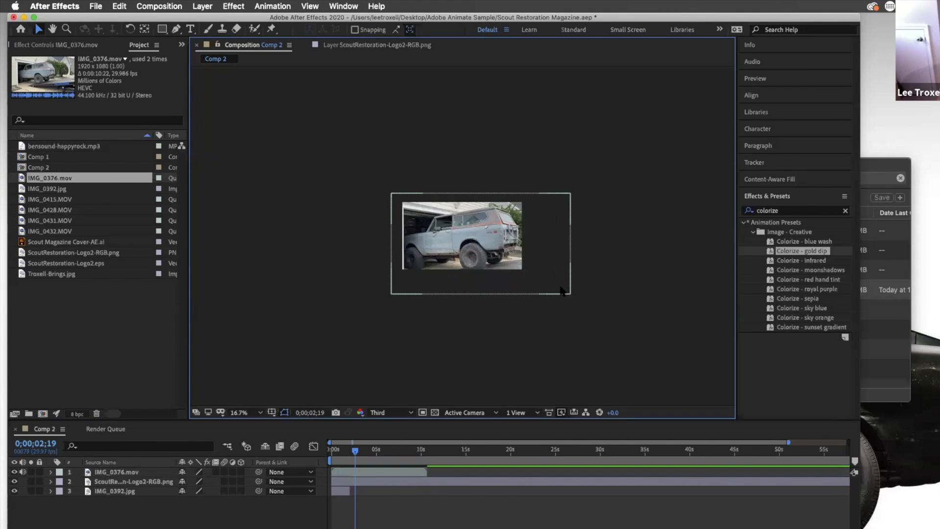
click(570, 295)
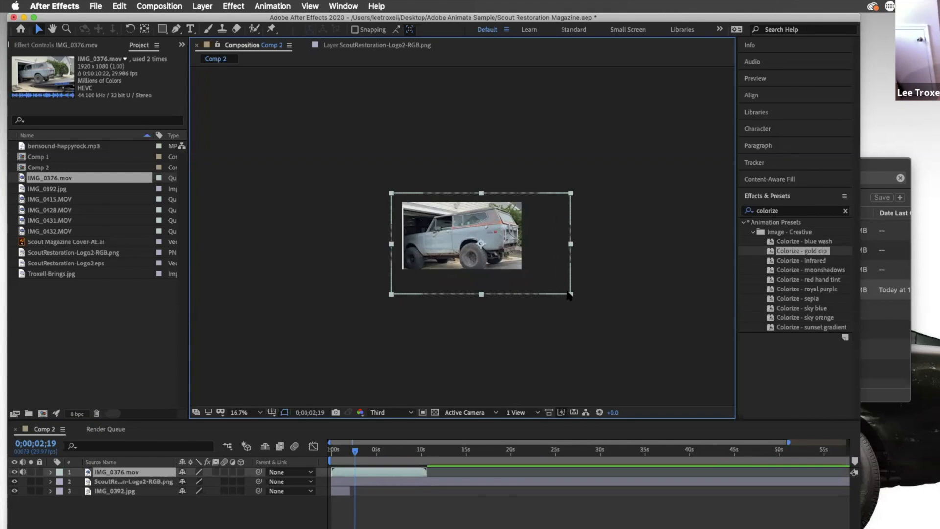
click(563, 292)
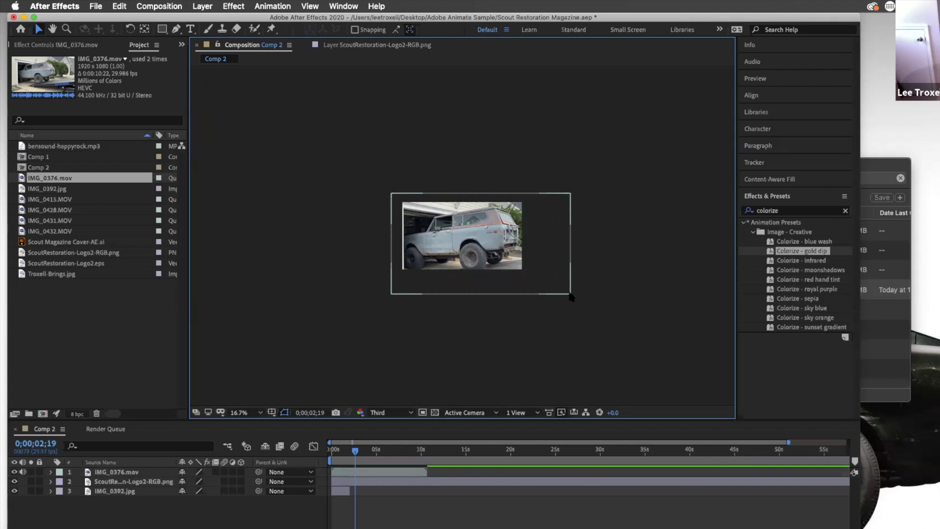
click(571, 296)
drag(569, 292, 558, 286)
drag(509, 248, 499, 248)
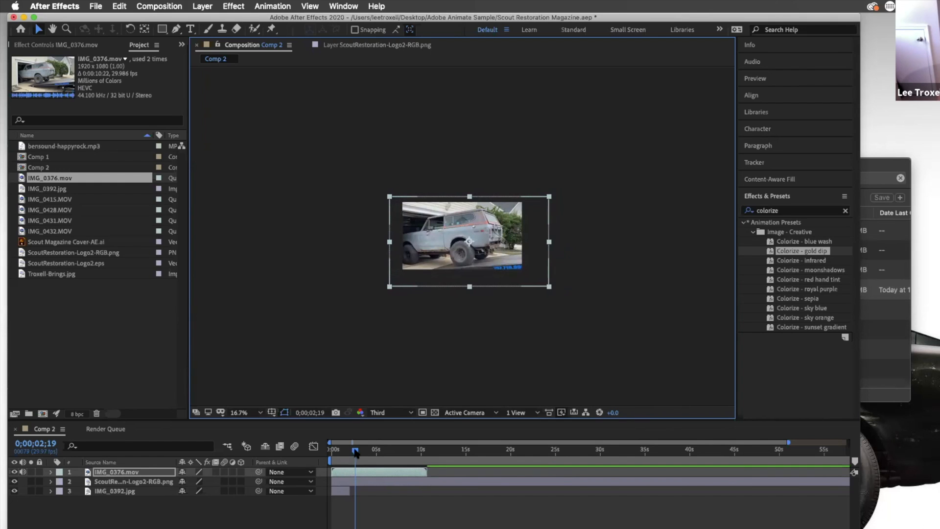
Scrub and play back the composition from the start to review the new clip
drag(341, 448, 426, 462)
click(405, 474)
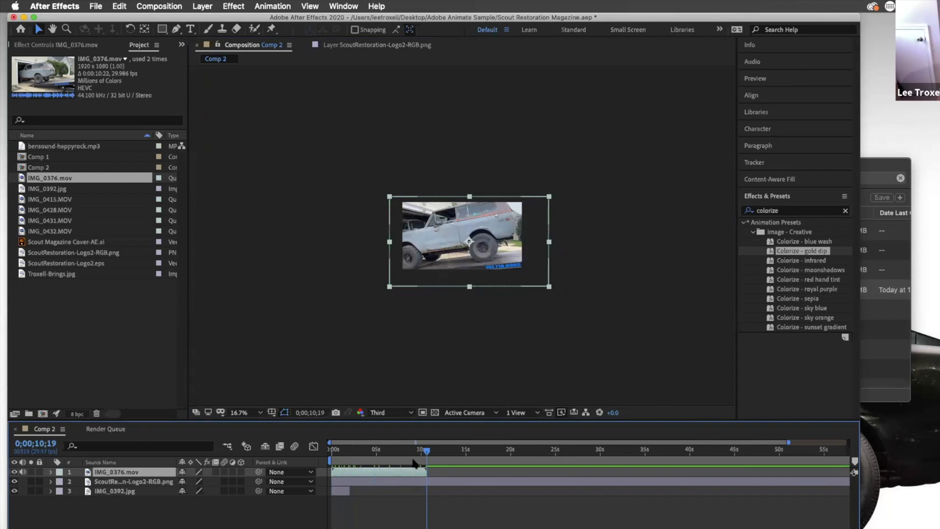
drag(428, 451, 332, 450)
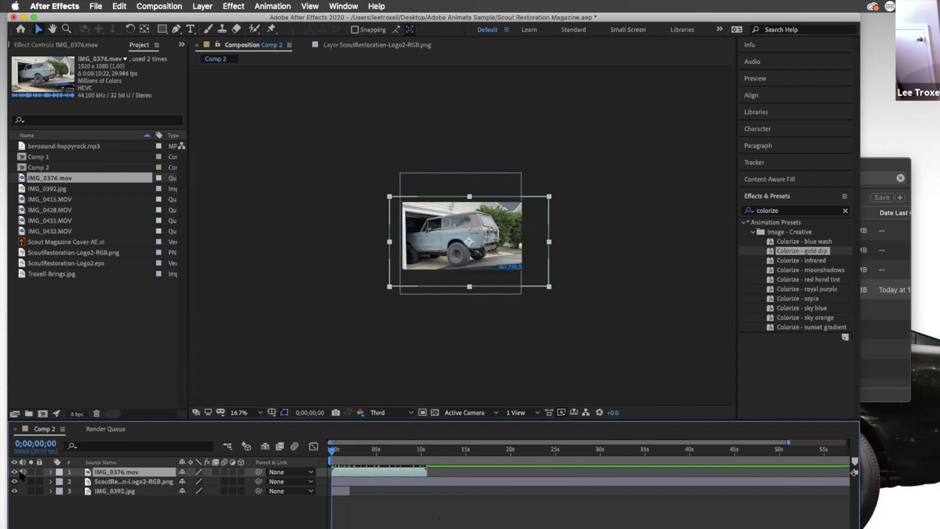
key(space)
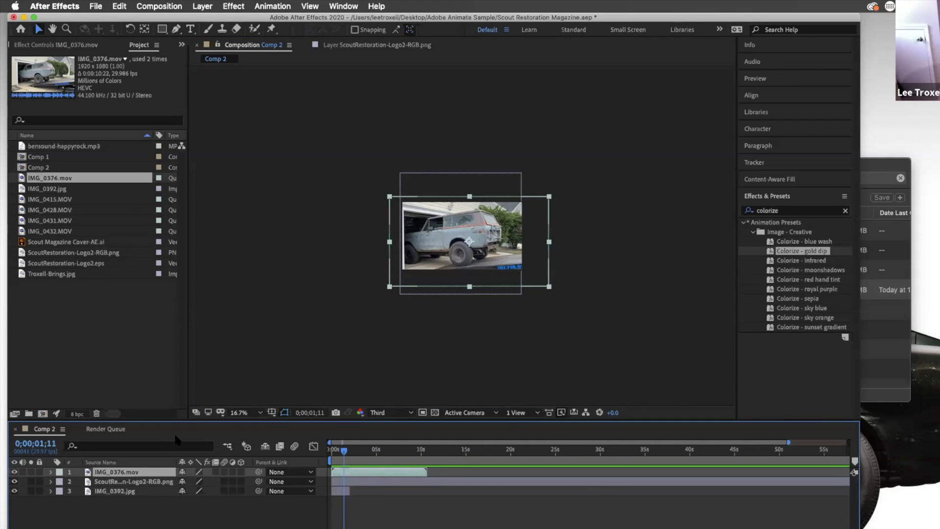
key(Home)
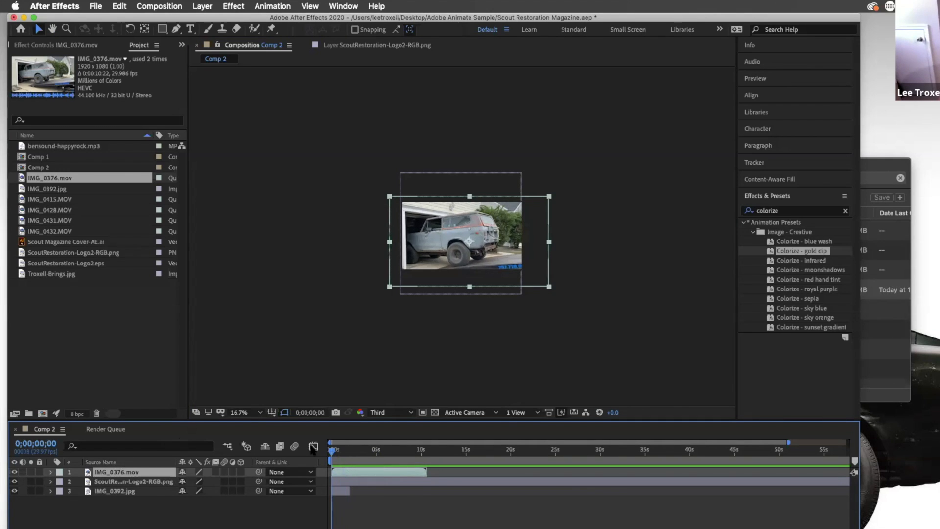
key(space)
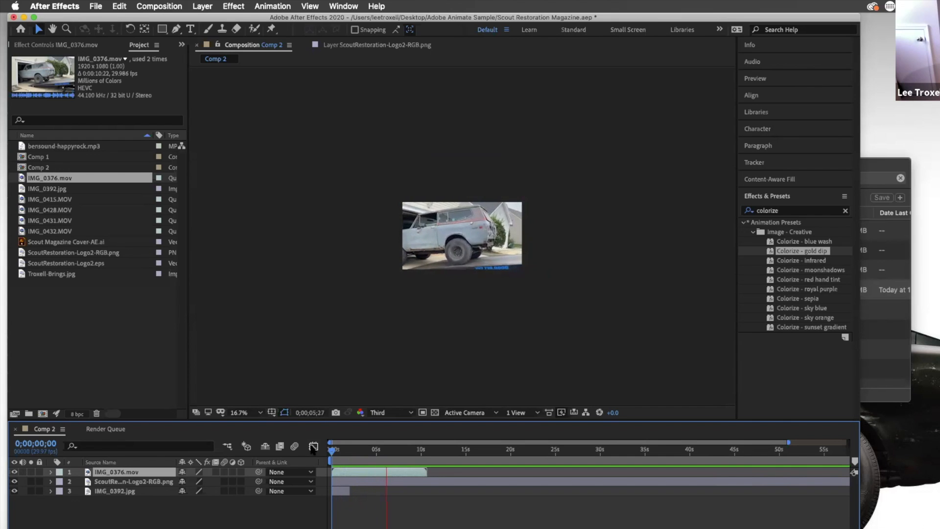
key(space)
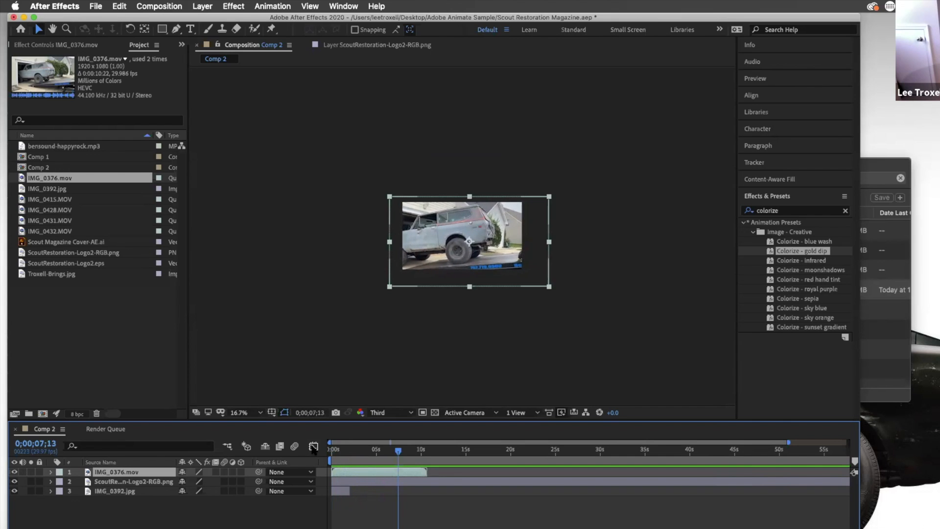
drag(398, 449, 312, 454)
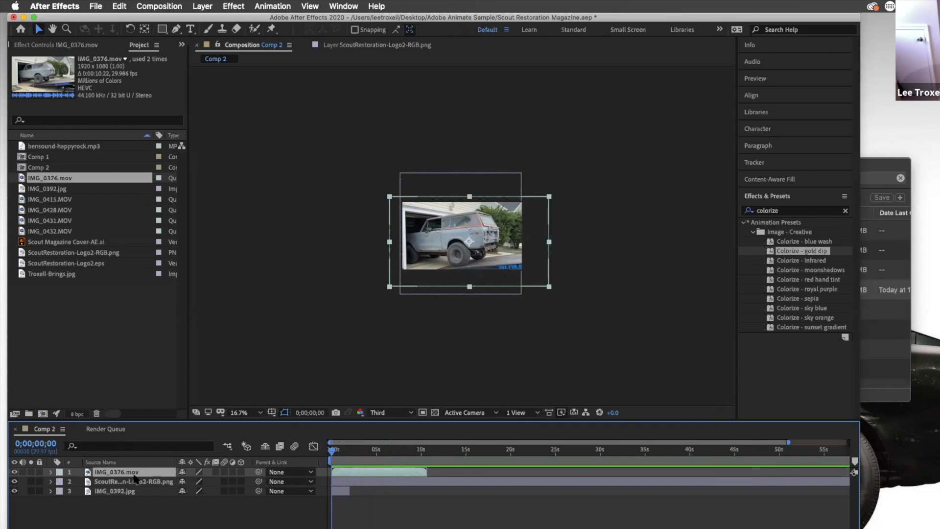
Move the clip layer below the logo layer and shift its start to about 1.5 seconds
drag(126, 475, 126, 487)
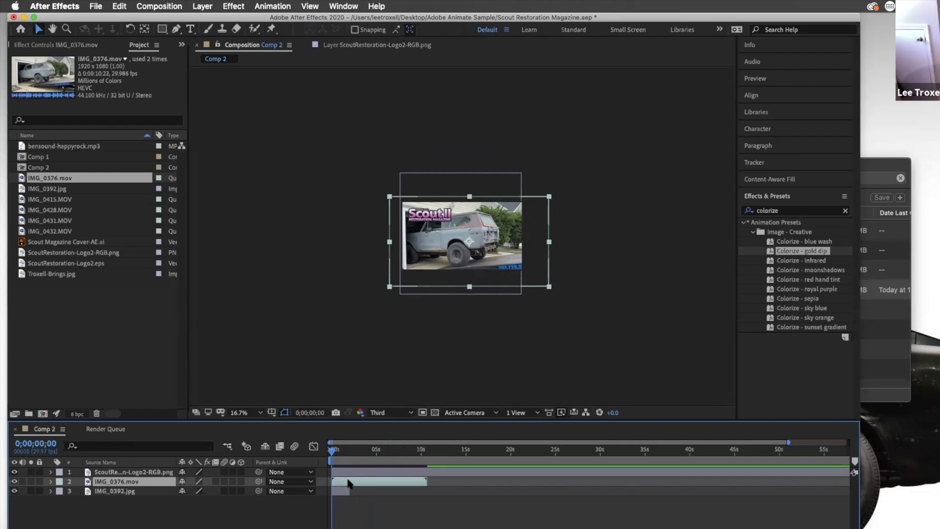
click(375, 496)
click(359, 482)
drag(344, 484, 591, 482)
drag(533, 490, 356, 482)
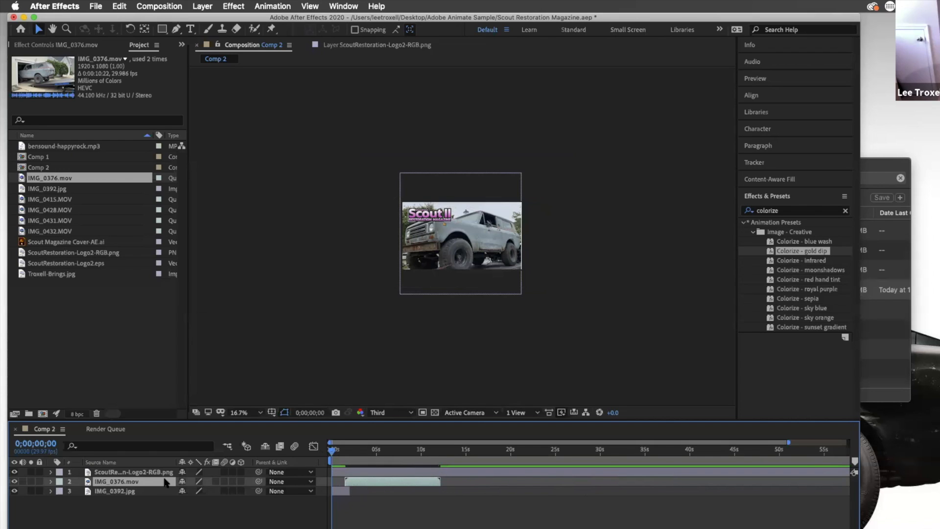
Play back the composition to review the clip's timing under the logo
key(space)
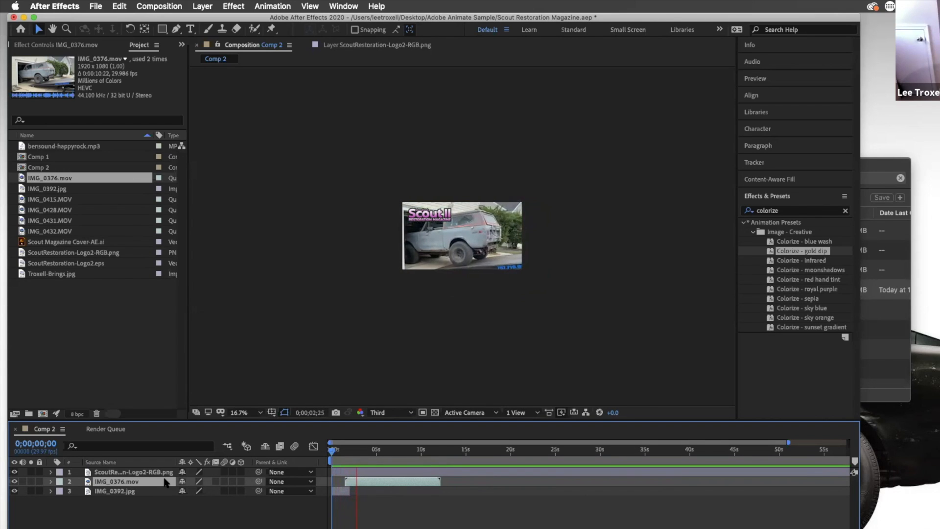
key(space)
key(space)
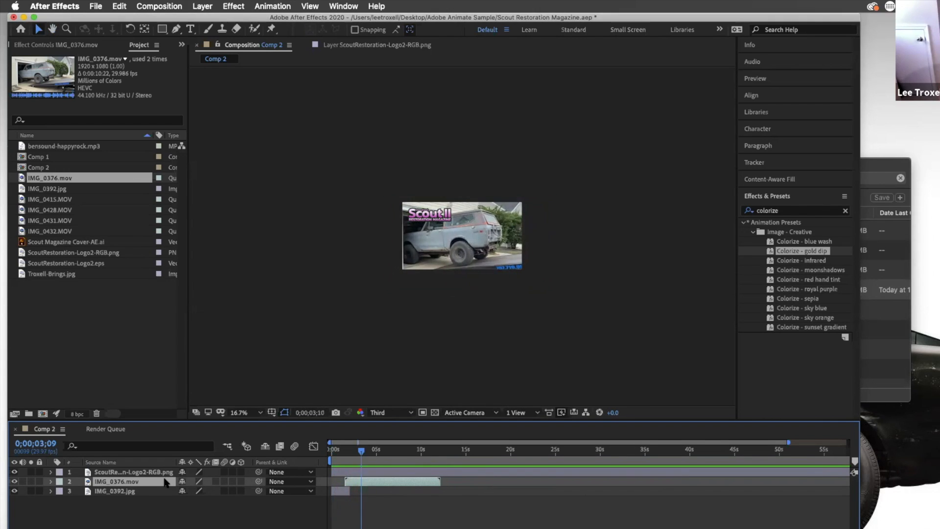
key(space)
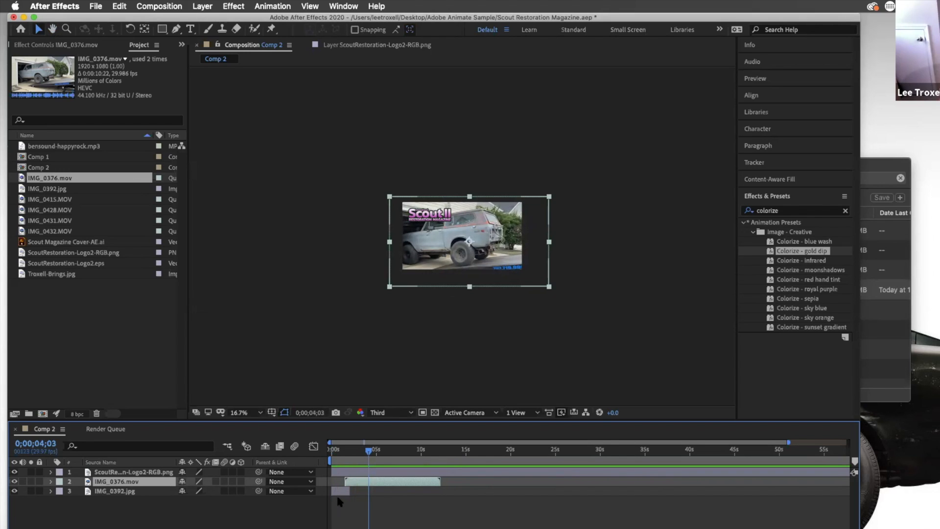
Trim the clip layer's out point to about 4.8 seconds and preview the result
drag(789, 443, 457, 442)
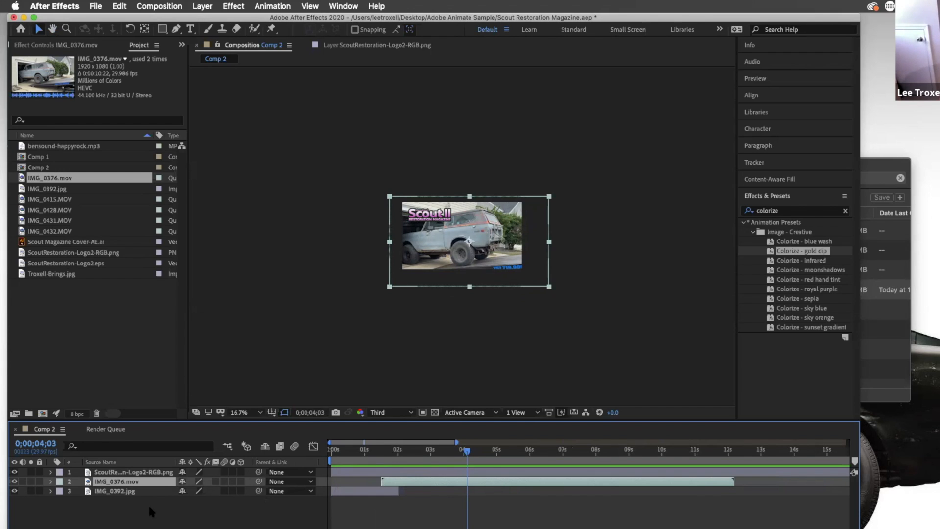
drag(733, 481, 490, 480)
drag(449, 451, 378, 452)
key(space)
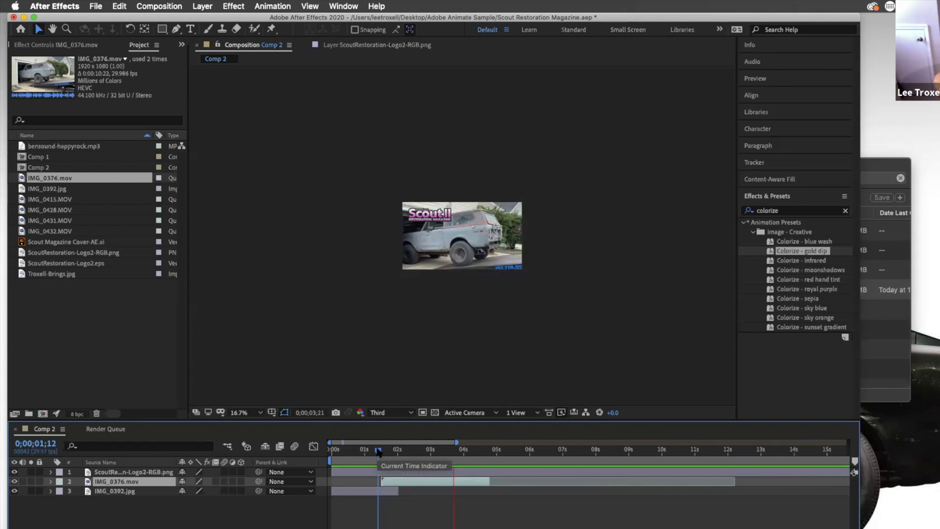
key(space)
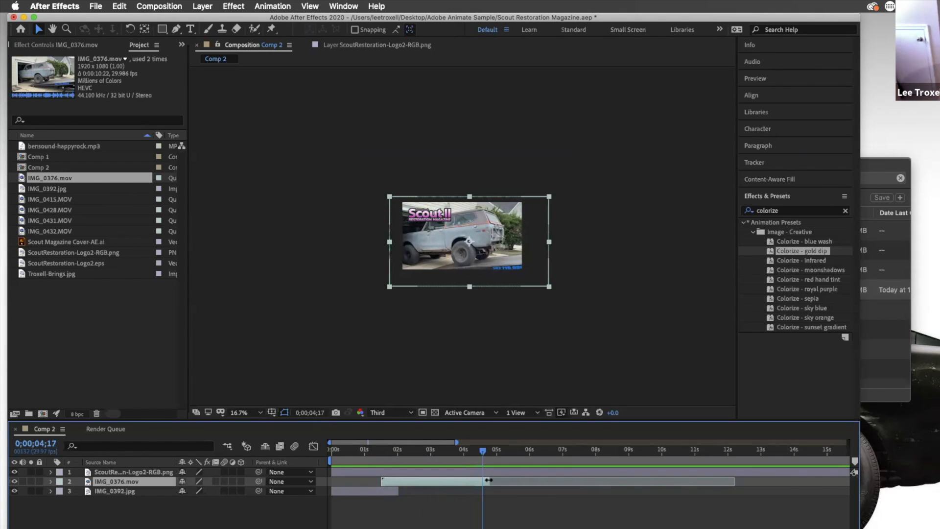
drag(483, 480, 482, 480)
Expand the clip layer's Transform properties in an enlarged timeline and move the current time to 0;00;01;15
key(super+grave)
click(51, 510)
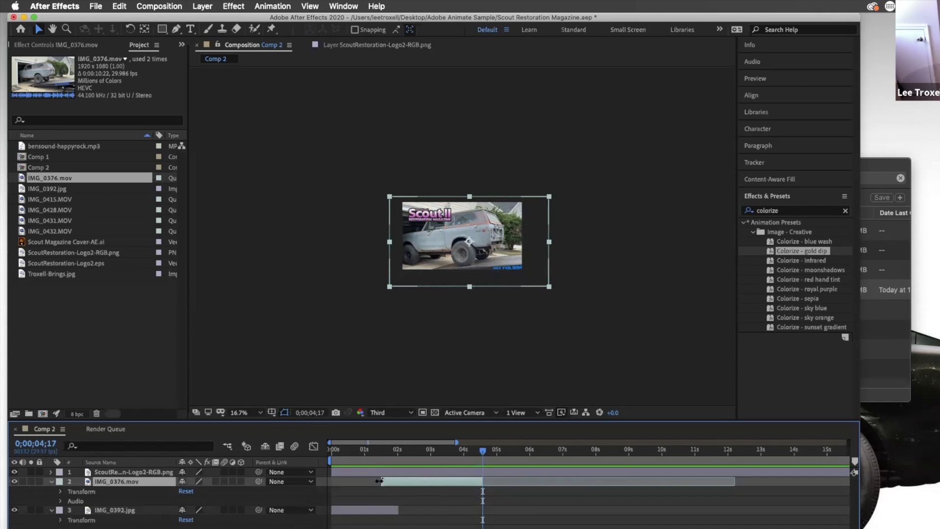
click(59, 491)
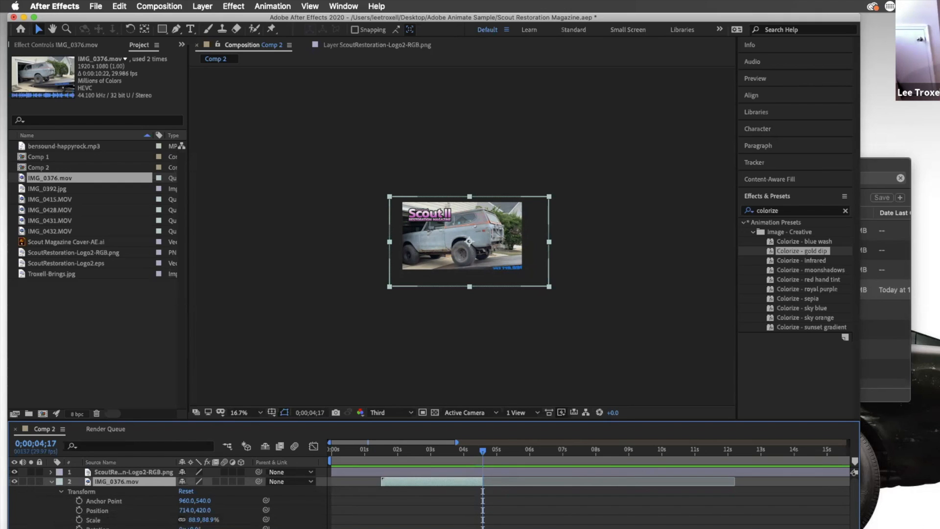
click(79, 528)
drag(486, 447, 385, 446)
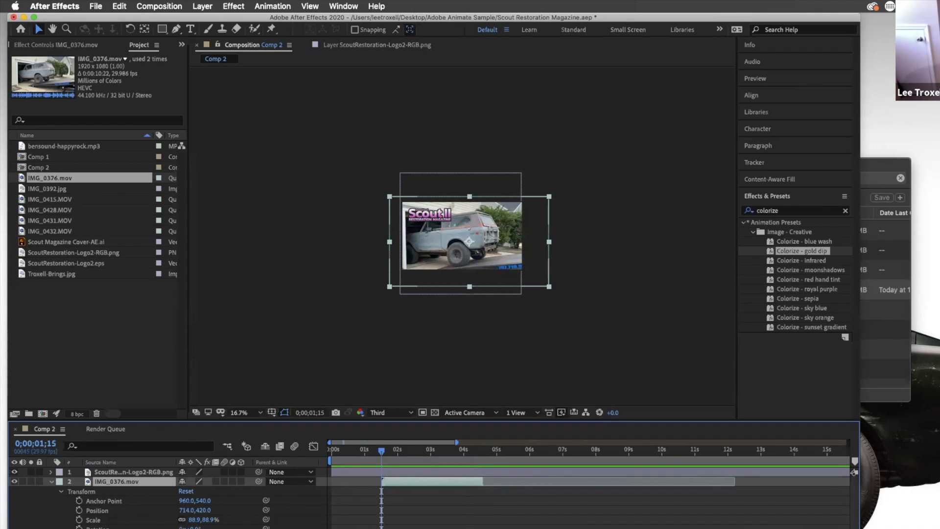
click(79, 528)
drag(556, 415, 555, 349)
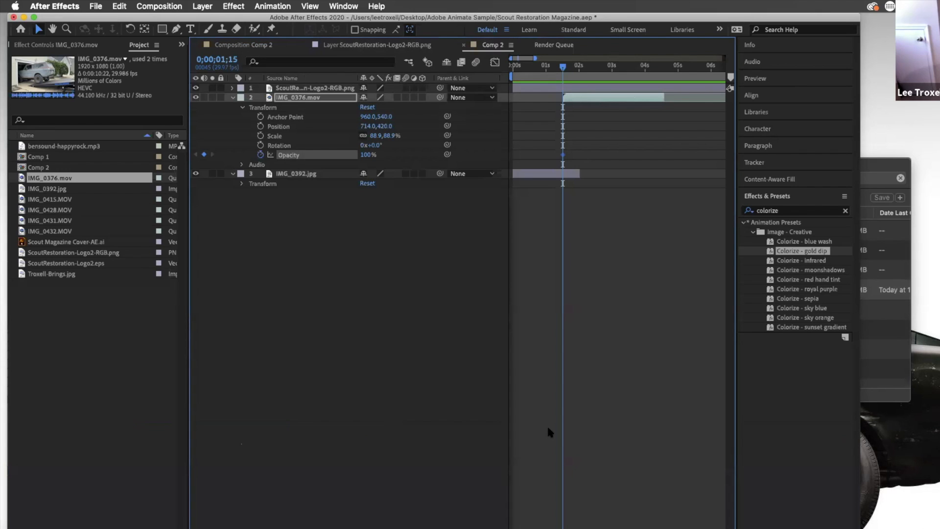
key(super+z)
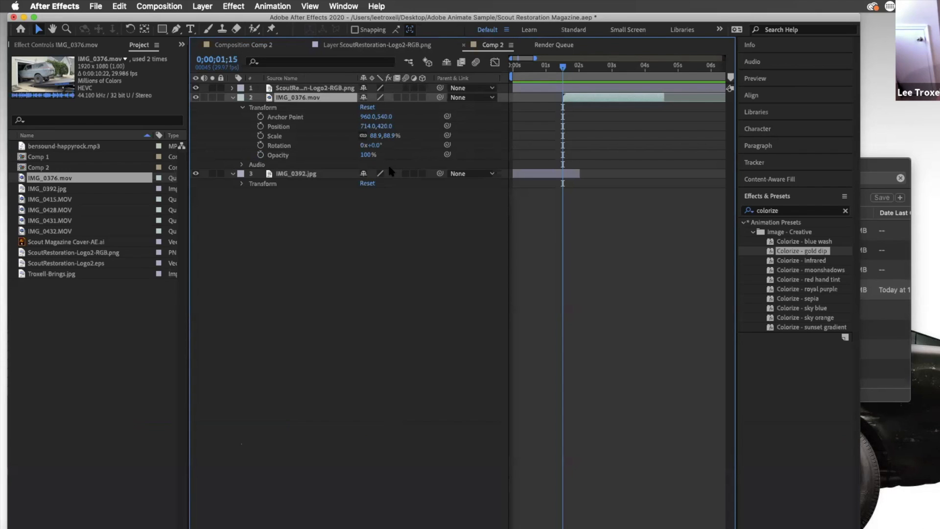
Add an Opacity keyframe of 0% on the clip layer at 0;00;01;15
drag(363, 155, 477, 152)
click(260, 155)
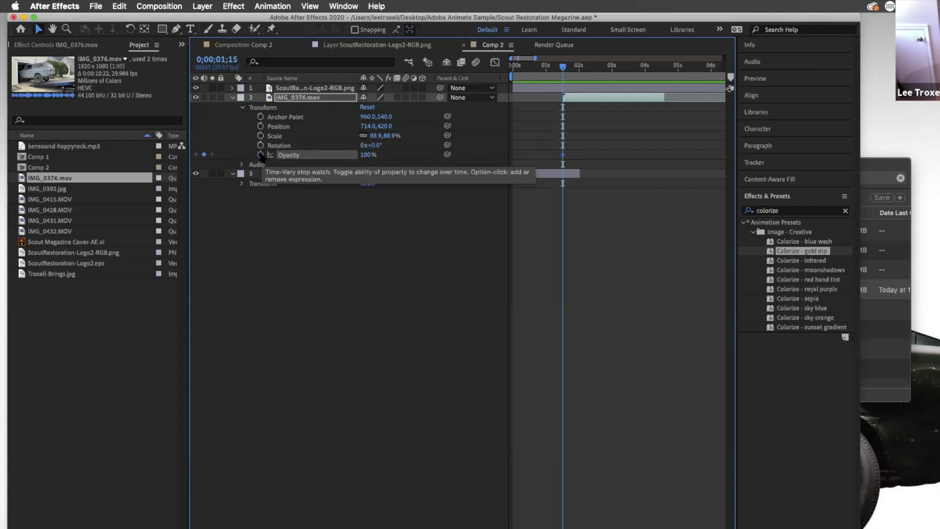
click(366, 155)
text(0)
key(Return)
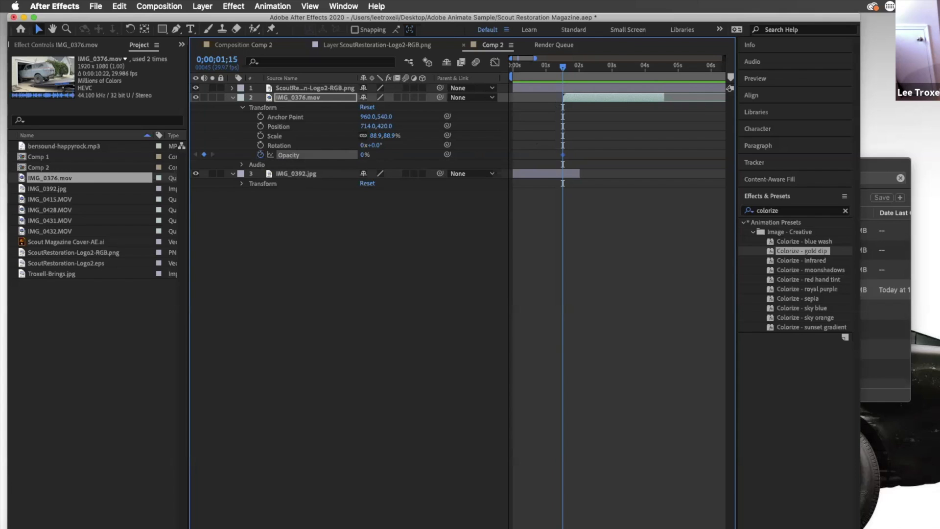
Add an Opacity keyframe of 100% on the clip layer at 0;00;02;00
drag(563, 66, 579, 68)
click(204, 154)
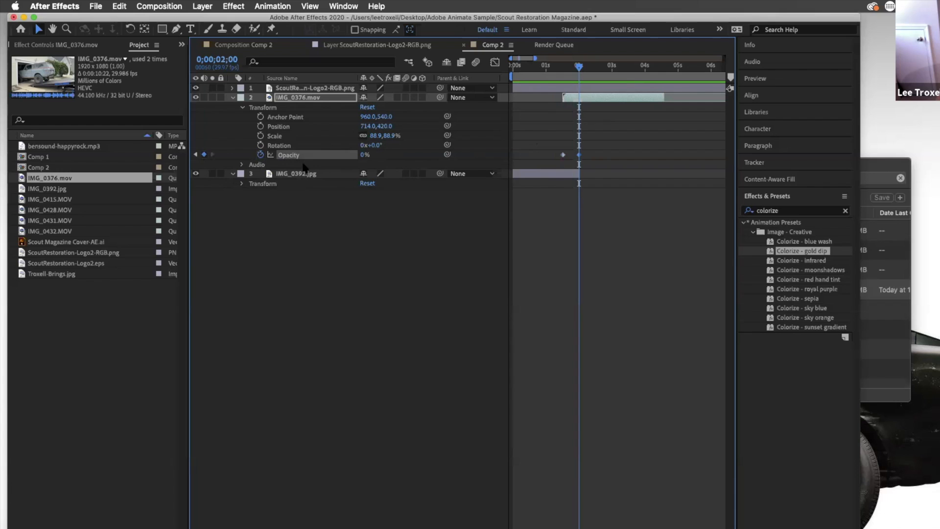
click(367, 154)
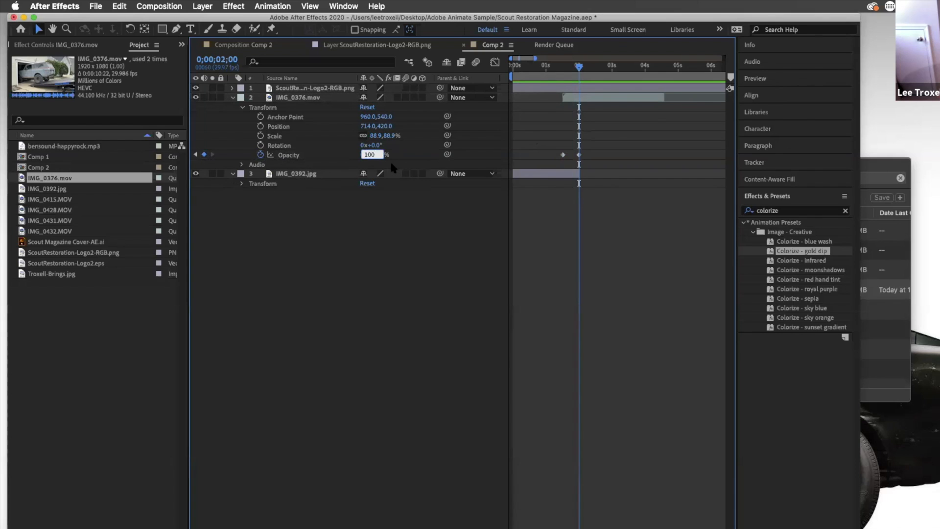
key(Return)
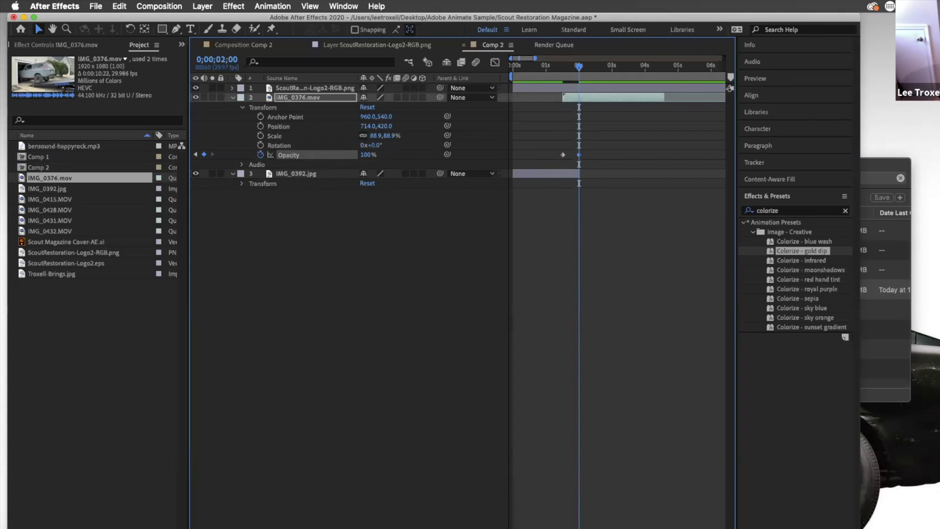
Reset the Default workspace to its saved layout
click(663, 8)
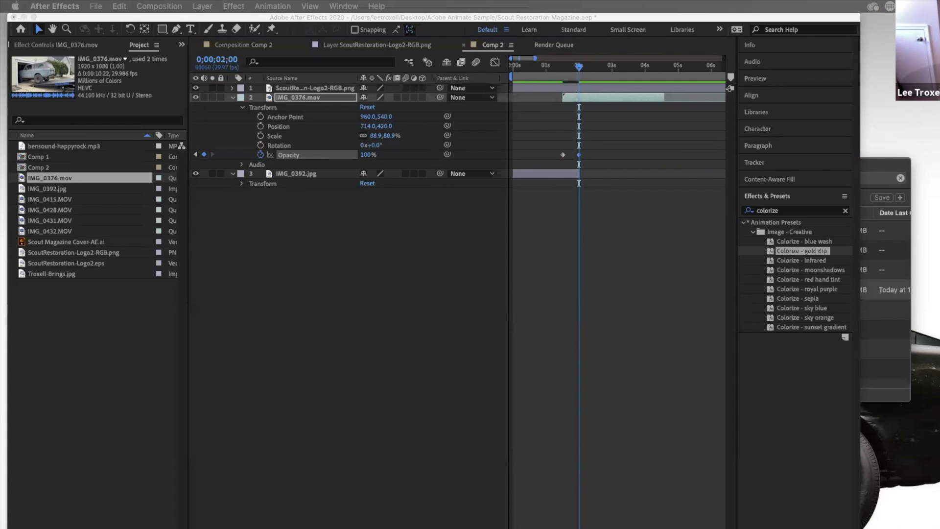
click(373, 17)
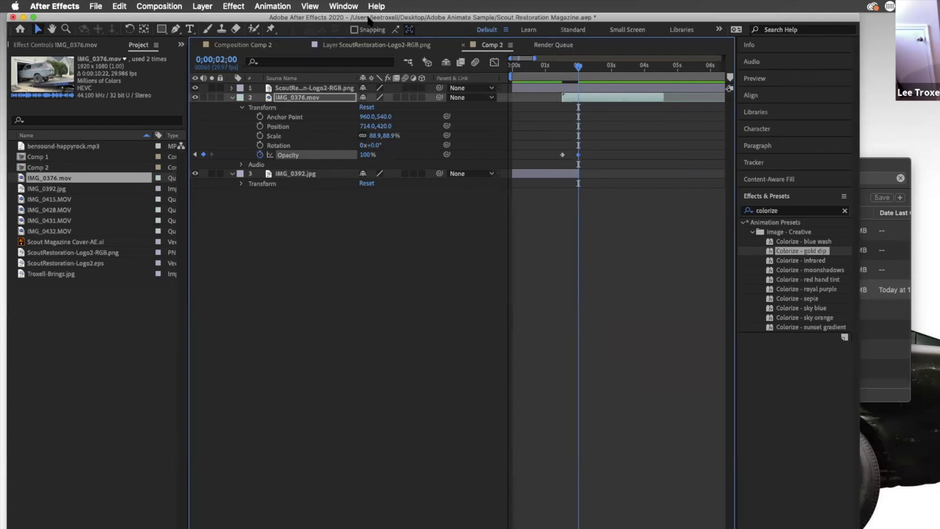
click(345, 6)
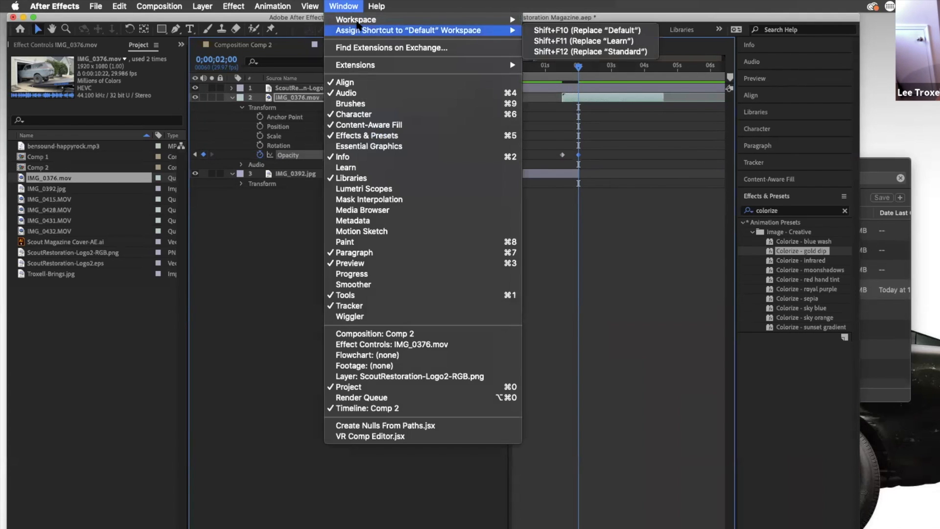
mouse_move(373, 20)
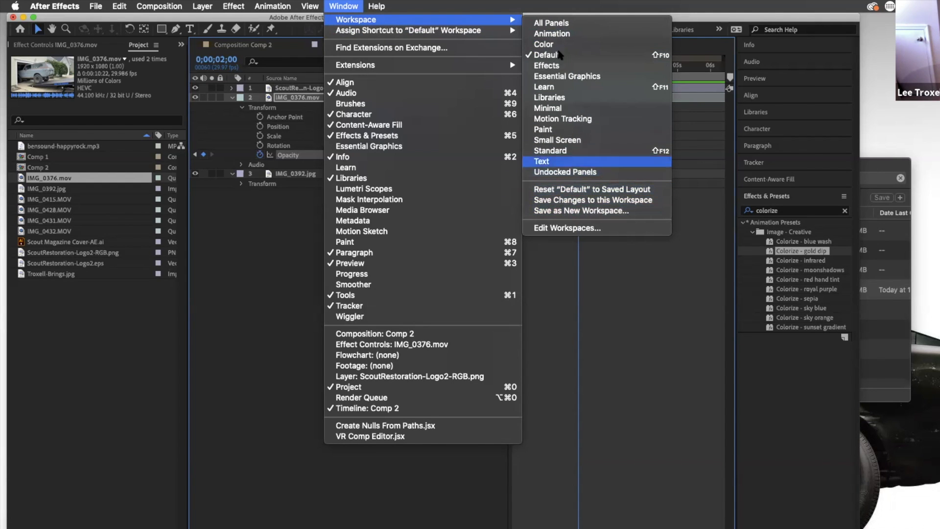
click(582, 189)
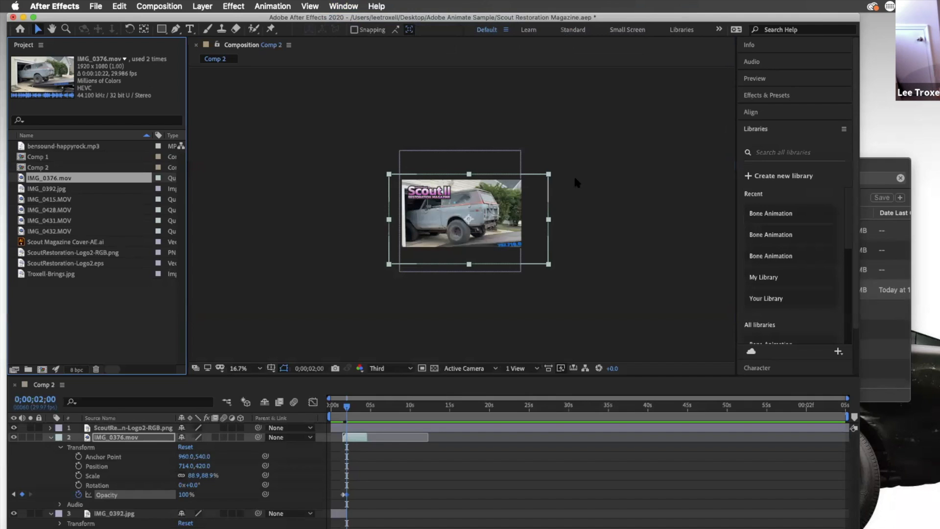
Return to the start, set the viewer magnification to Fit, and preview the clip's fade-in
click(341, 404)
click(326, 405)
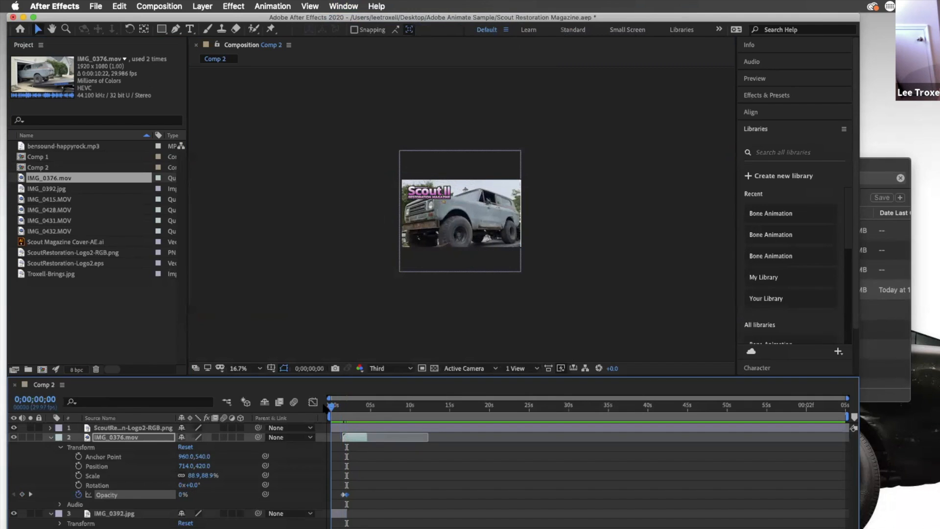
click(259, 368)
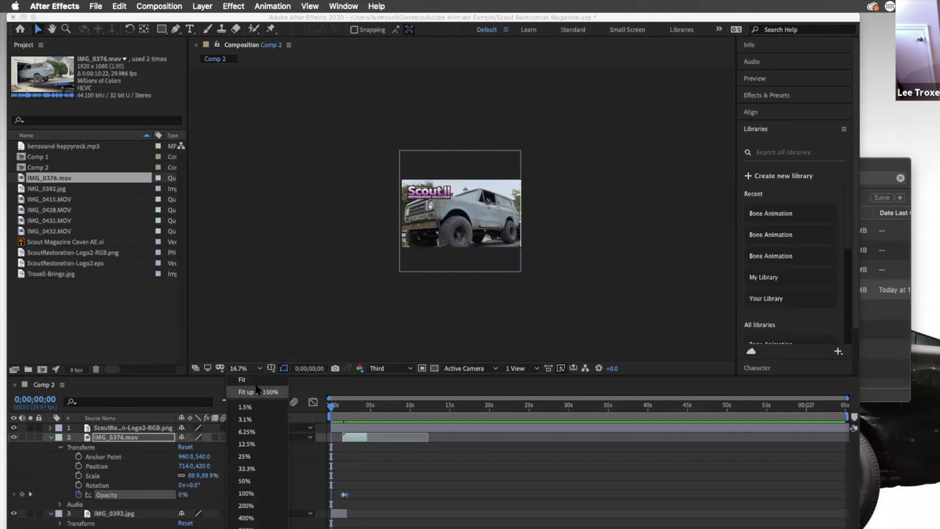
click(242, 380)
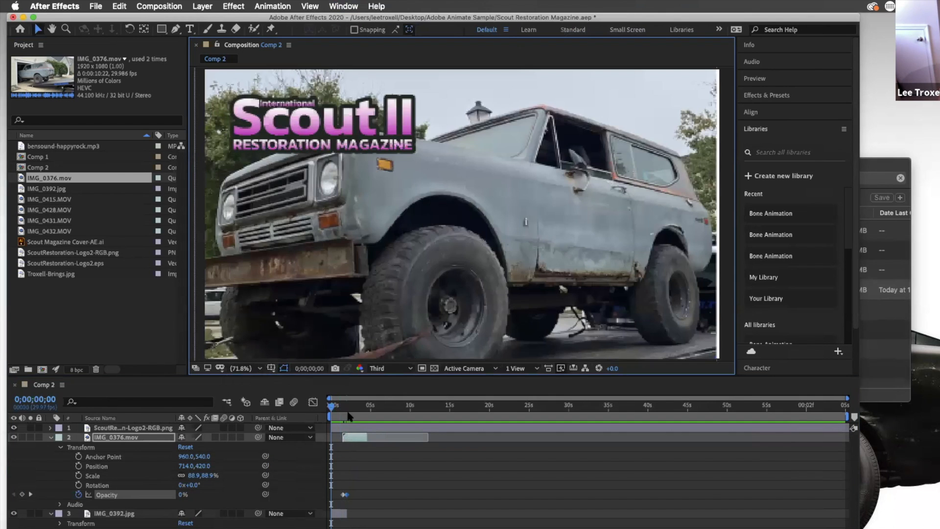
click(318, 405)
key(space)
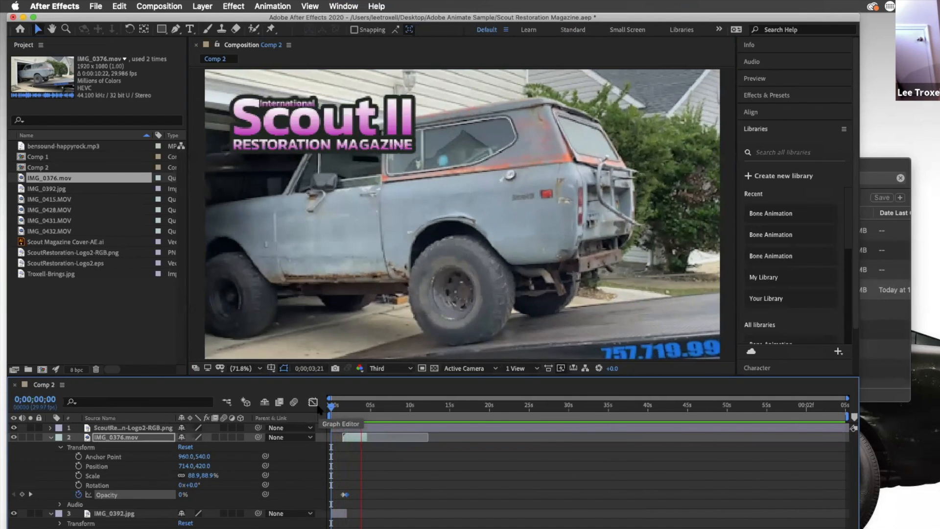
key(space)
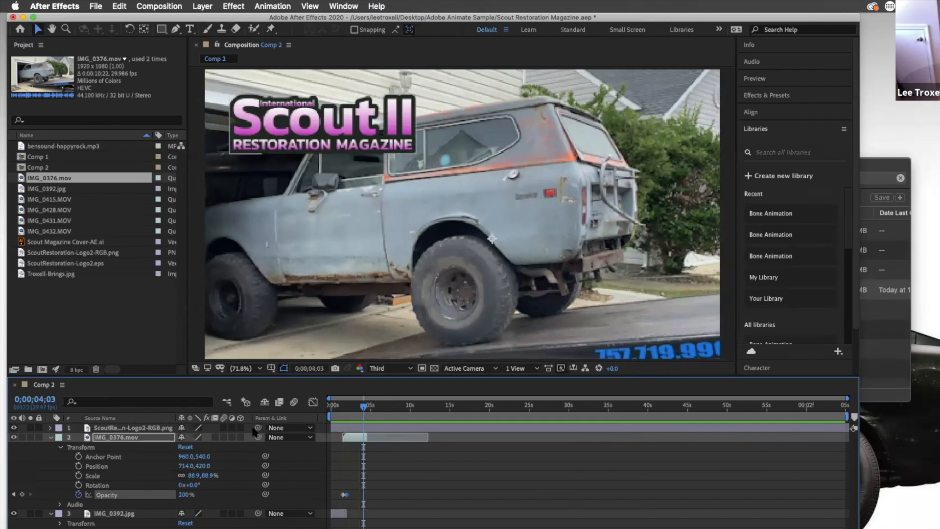
Expand the logo layer's Transform properties and add an Opacity keyframe of 0% at the start
click(149, 428)
drag(363, 406, 282, 403)
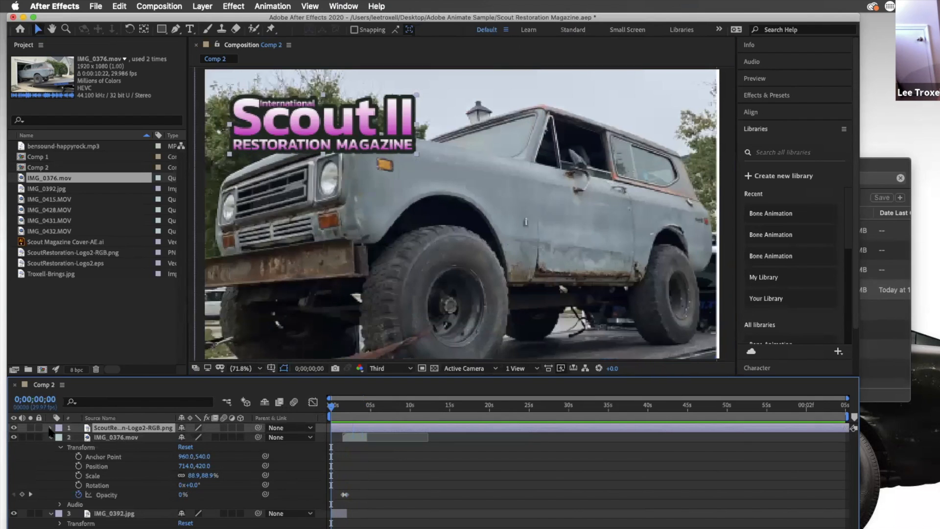
click(51, 427)
click(61, 438)
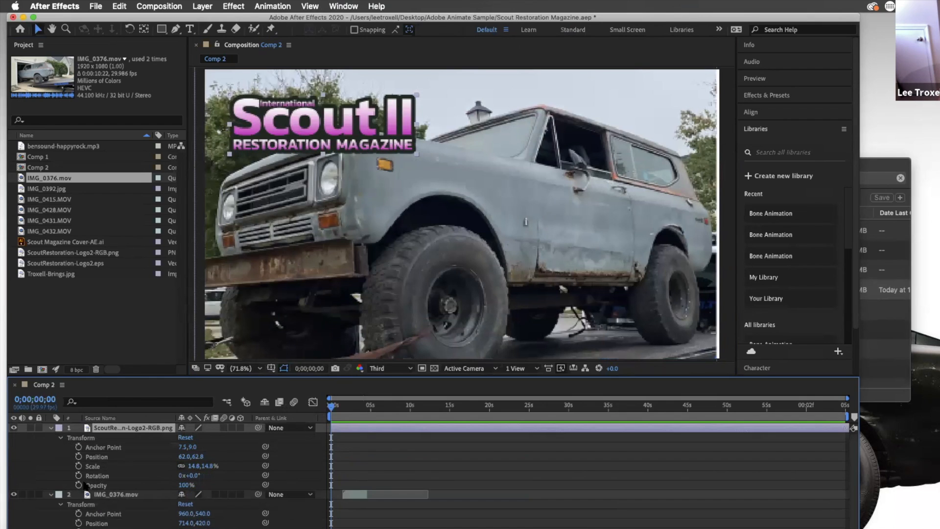
click(80, 485)
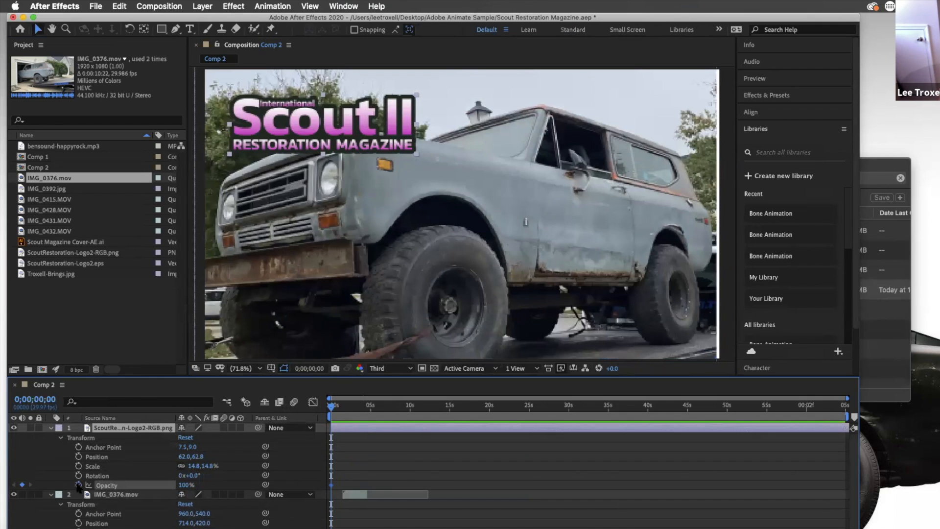
click(187, 485)
text(0)
key(Return)
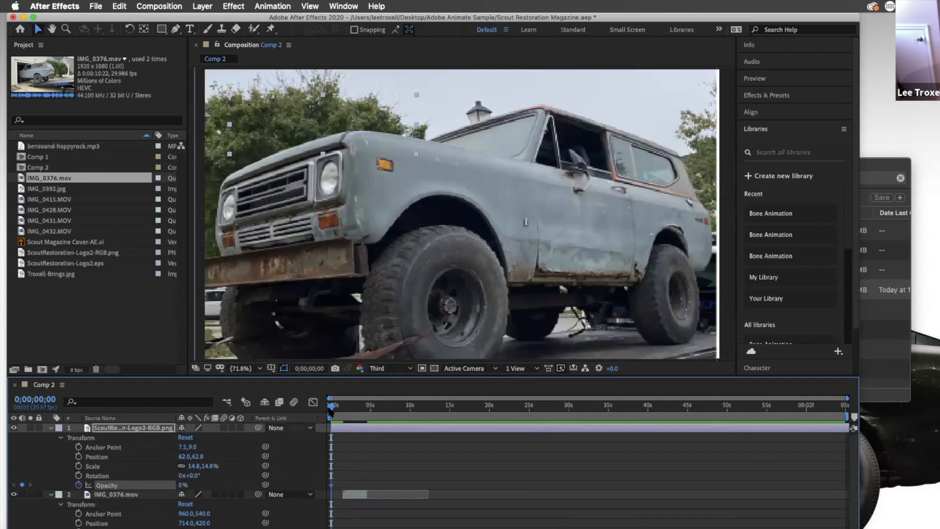
Add an Opacity keyframe of 100% on the logo layer at 0;00;00;25
click(346, 410)
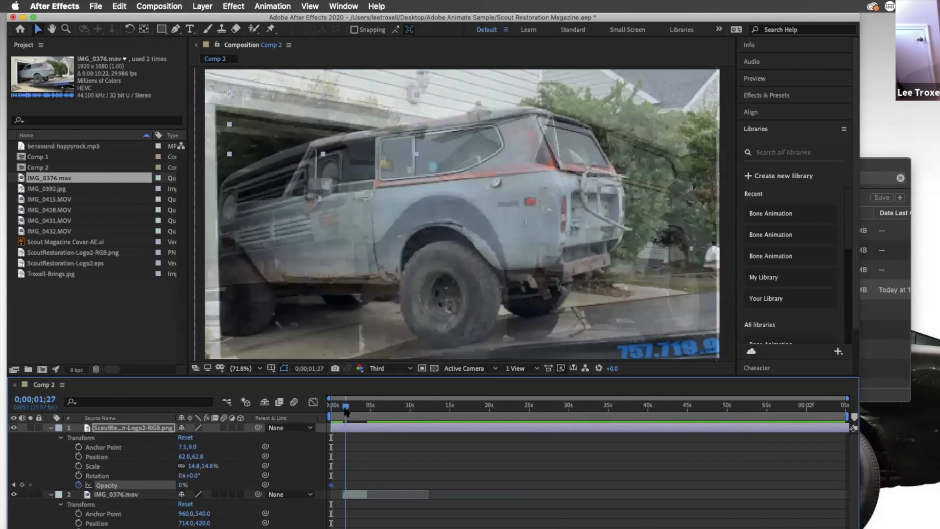
drag(345, 410, 336, 410)
click(22, 484)
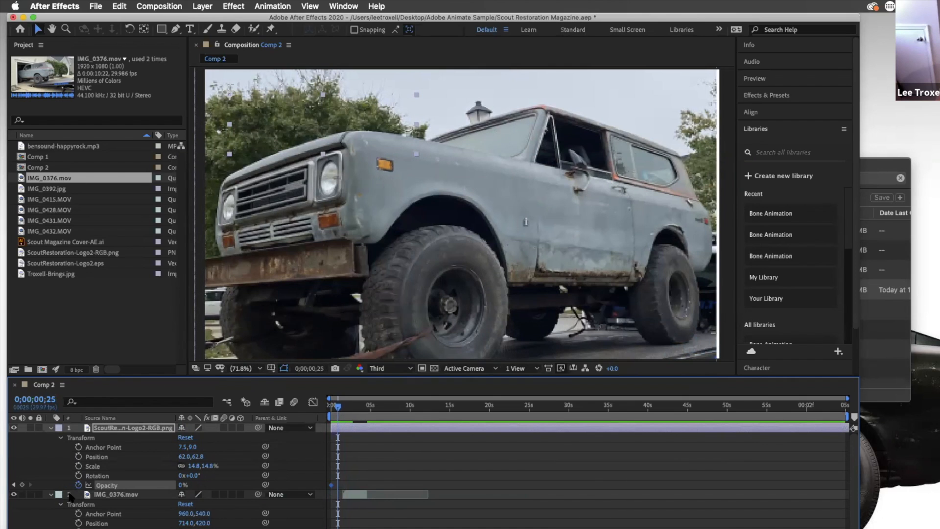
click(182, 482)
click(182, 485)
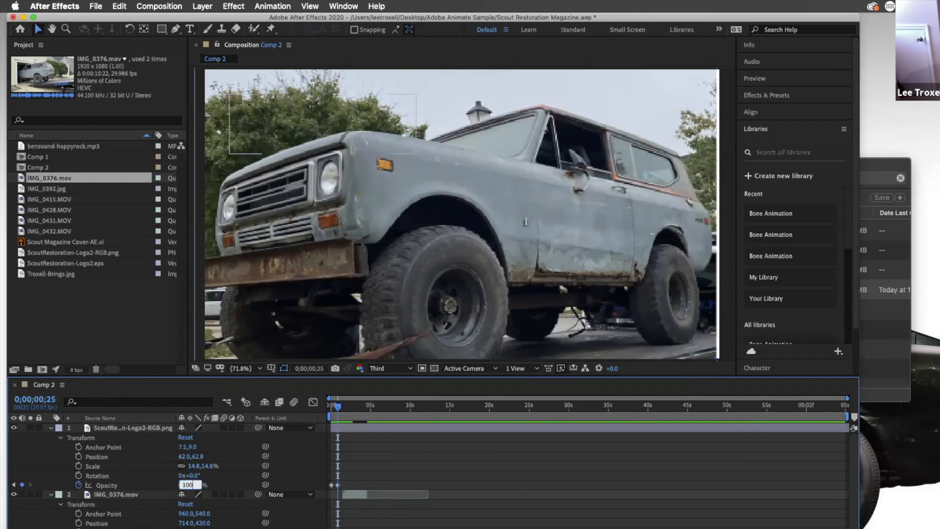
key(Return)
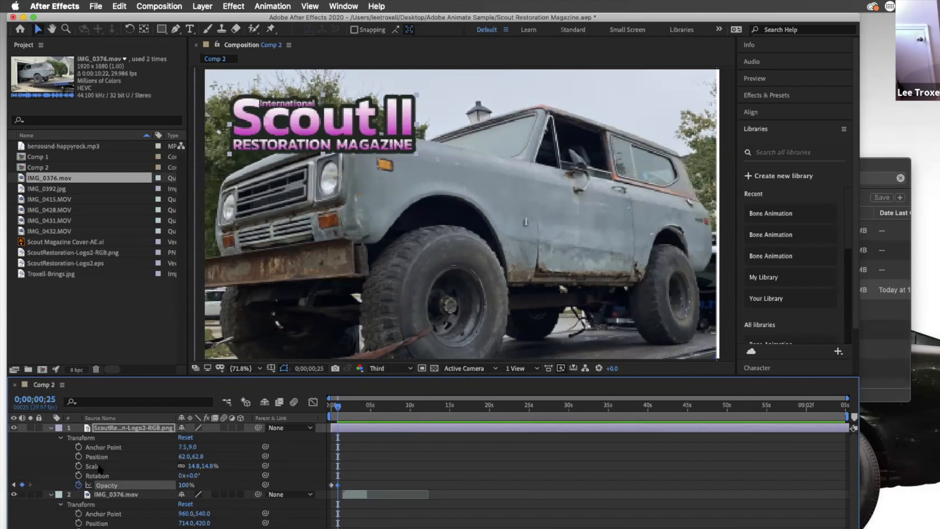
Keyframe the logo's Scale at 0;00;00;23 and shrink the logo to about 10% around 0;00;03;20
mouse_move(341, 408)
mouse_down()
mouse_move(350, 409)
mouse_move(337, 408)
mouse_up()
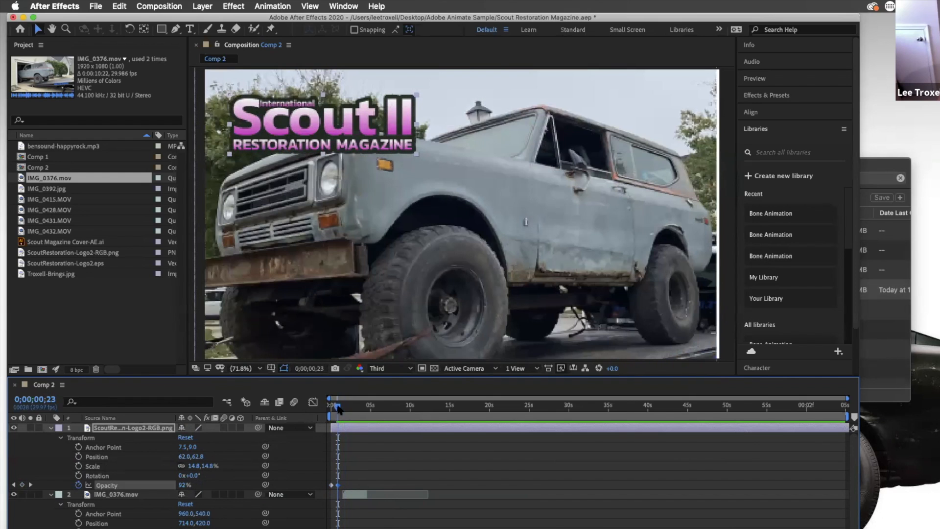
click(79, 467)
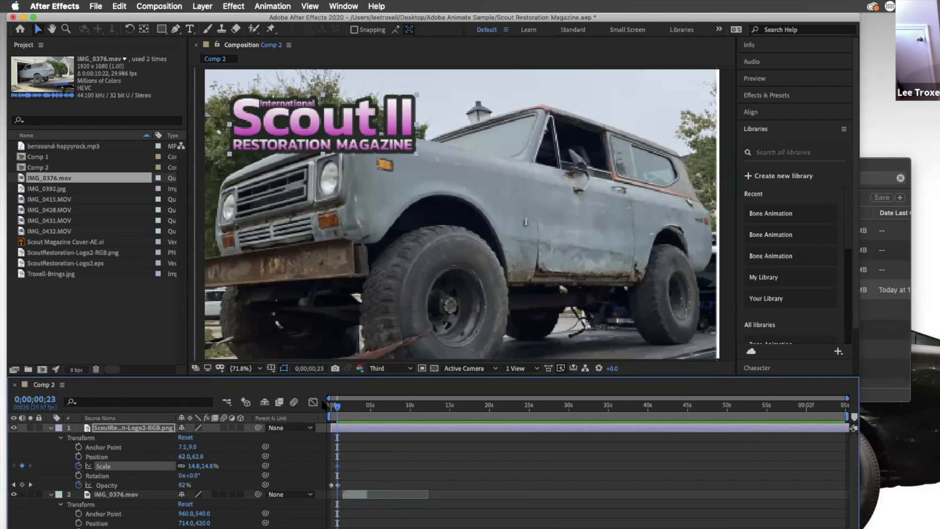
drag(341, 408, 371, 407)
click(22, 466)
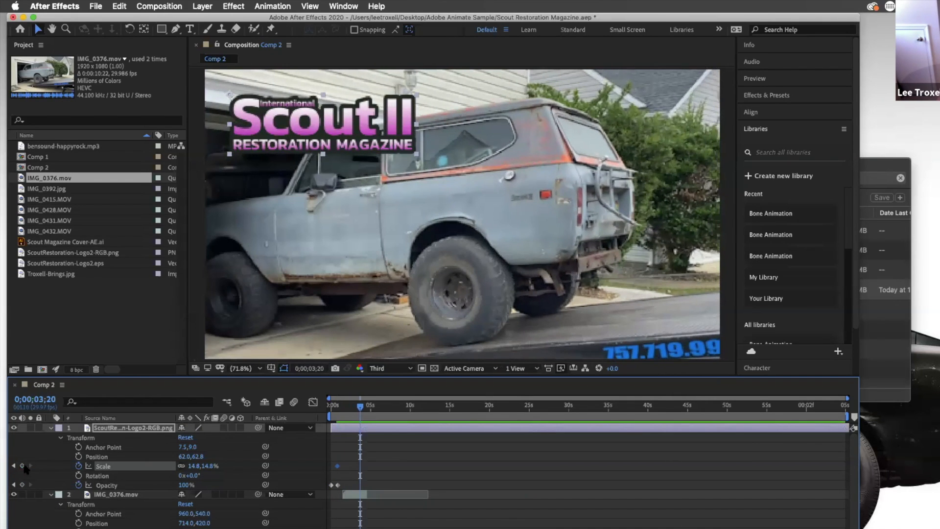
click(412, 152)
drag(412, 153, 358, 134)
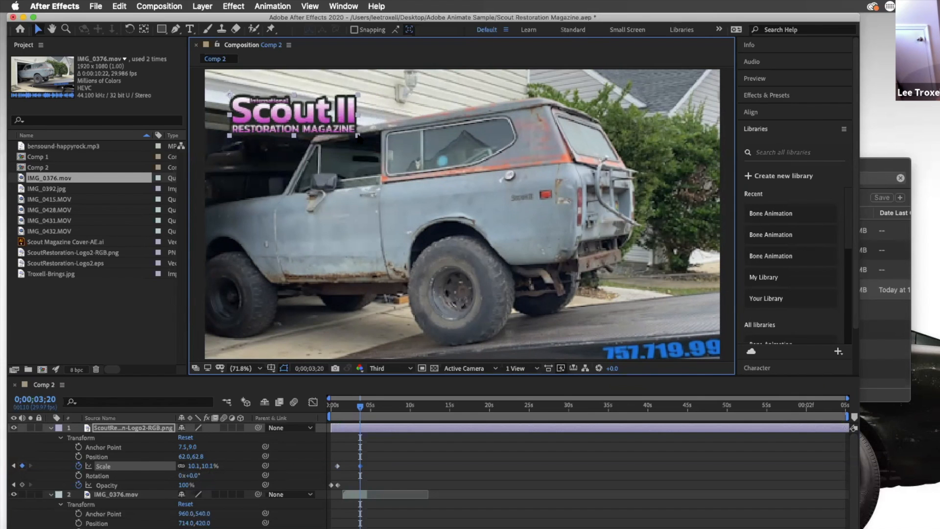
drag(359, 405, 355, 406)
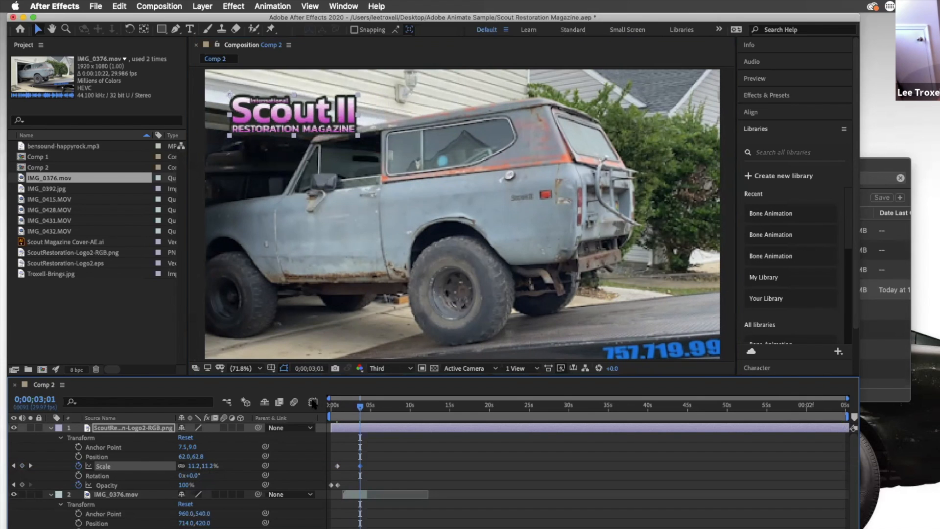
Preview the logo animation from the start and shift the logo's Scale keyframes later in time
key(Home)
key(space)
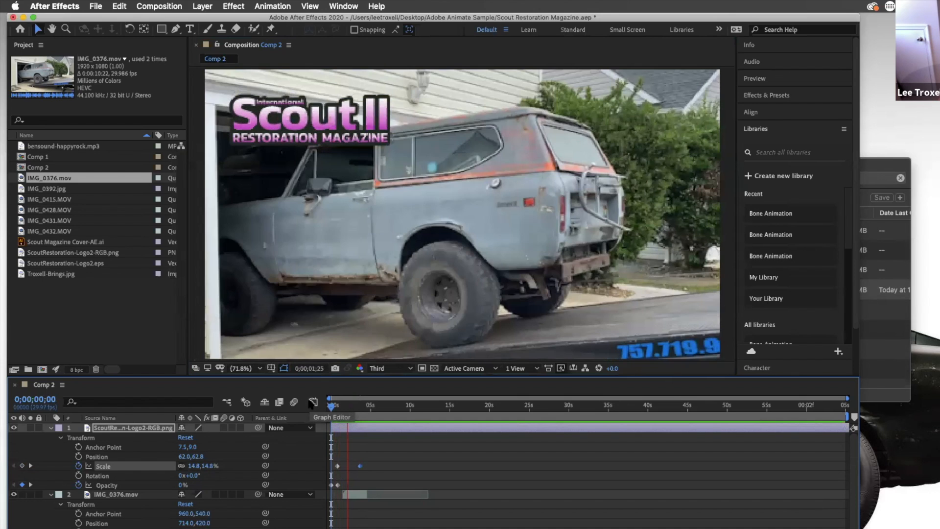
key(space)
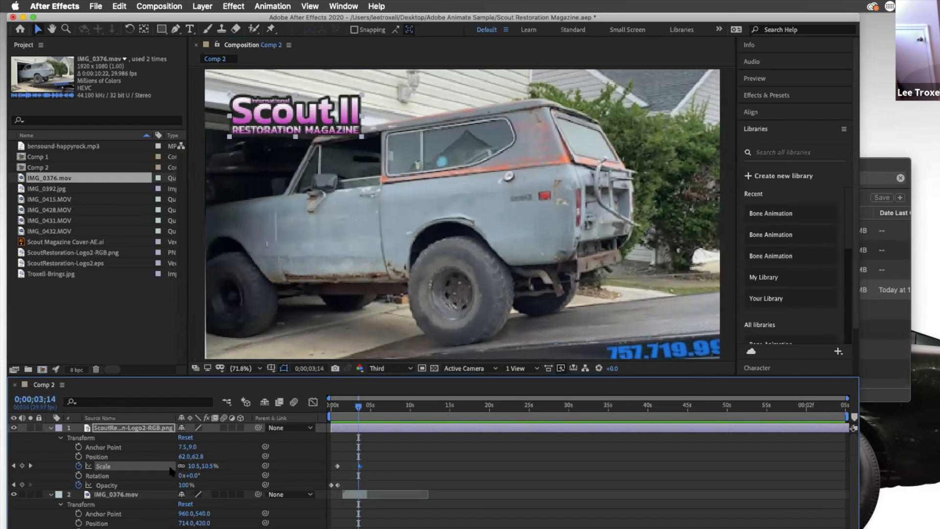
drag(341, 465, 377, 465)
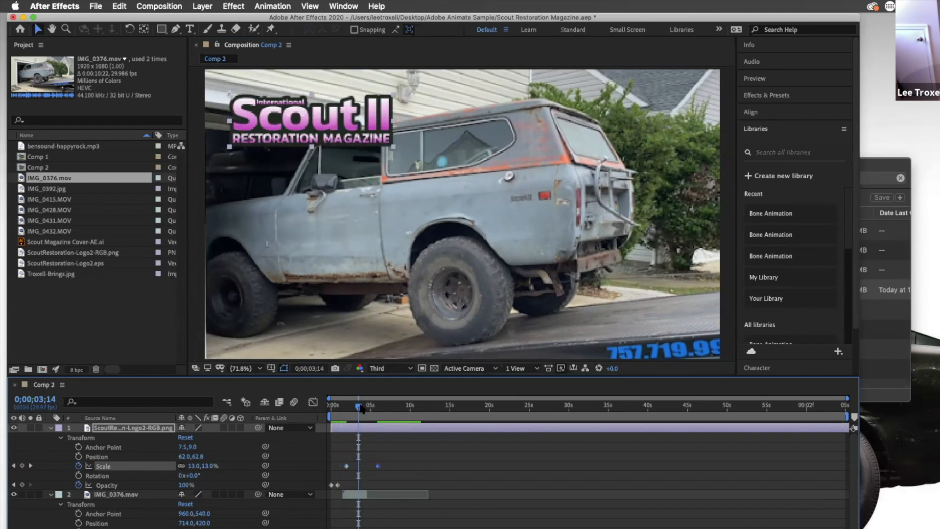
Preview again, move the first Scale keyframe slightly later, and scrub through the logo's scaling
click(332, 406)
click(334, 406)
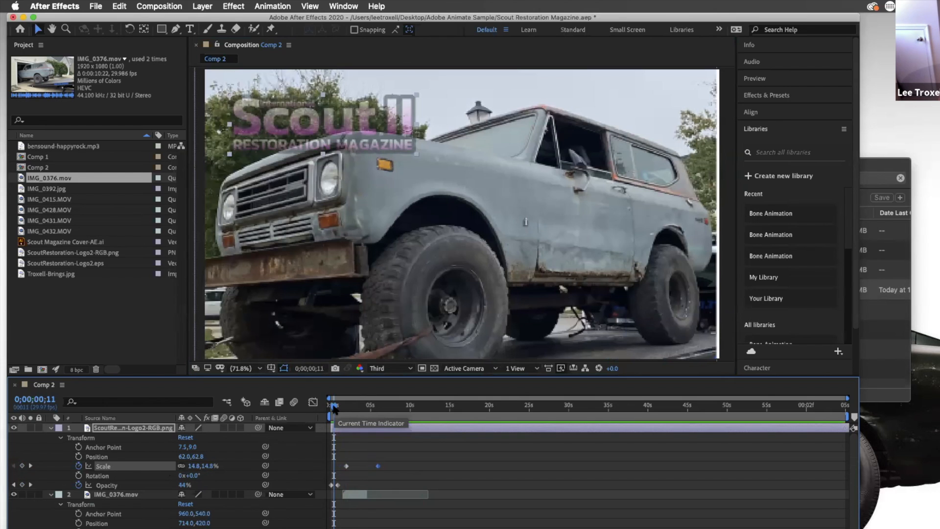
key(space)
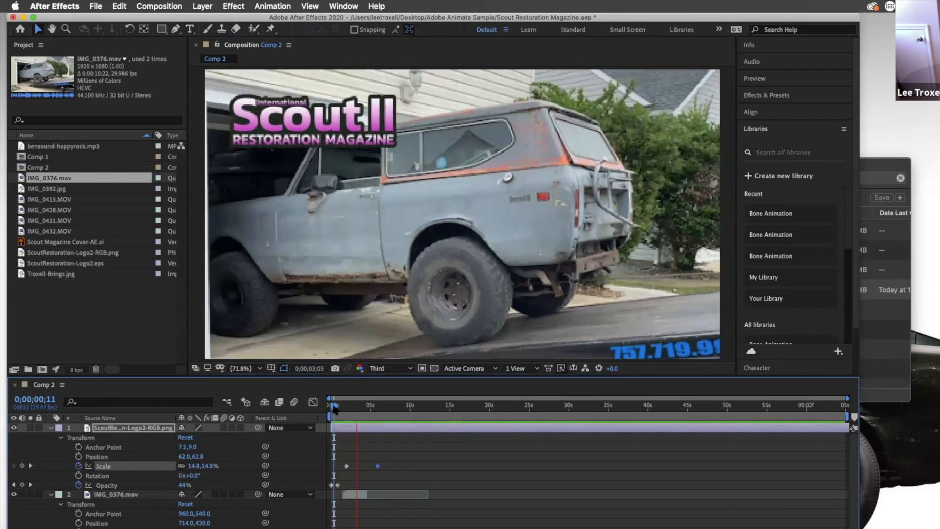
key(space)
drag(346, 466, 355, 466)
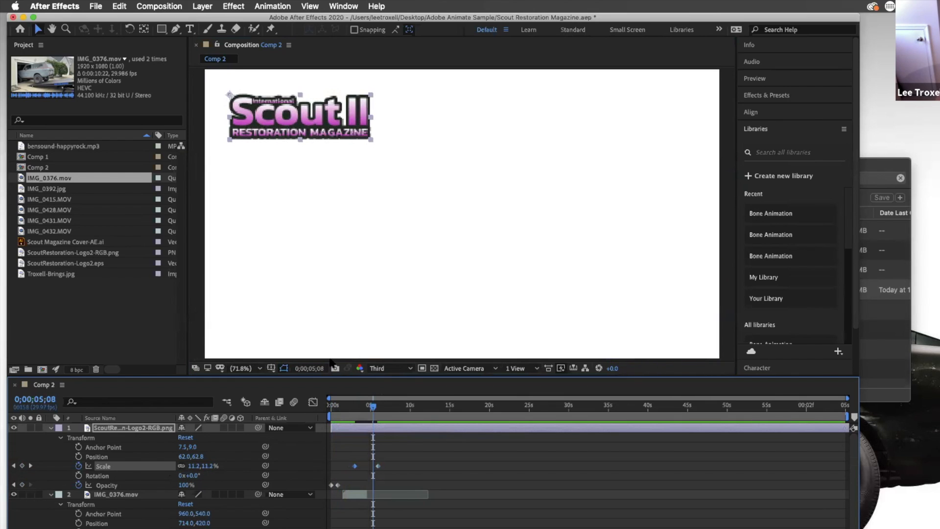
mouse_move(373, 406)
mouse_down()
mouse_move(327, 406)
mouse_move(367, 405)
mouse_up()
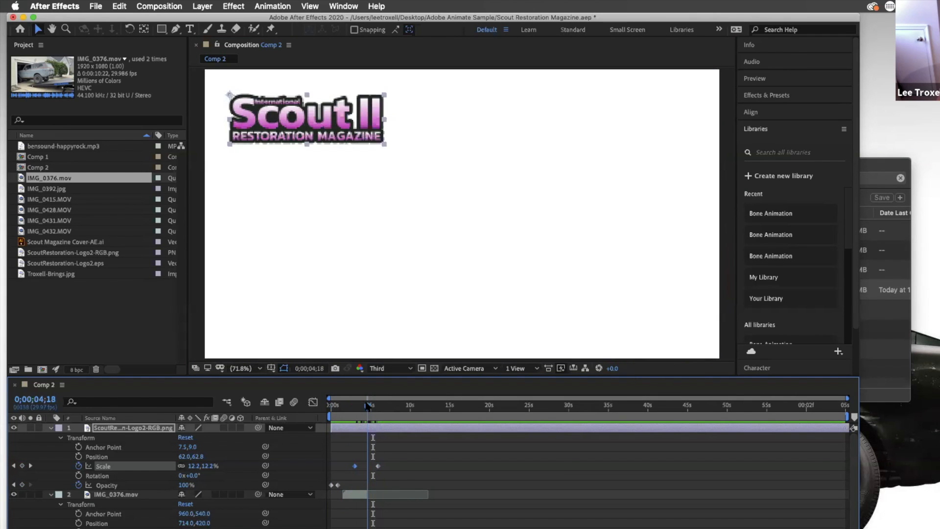
drag(368, 405, 360, 406)
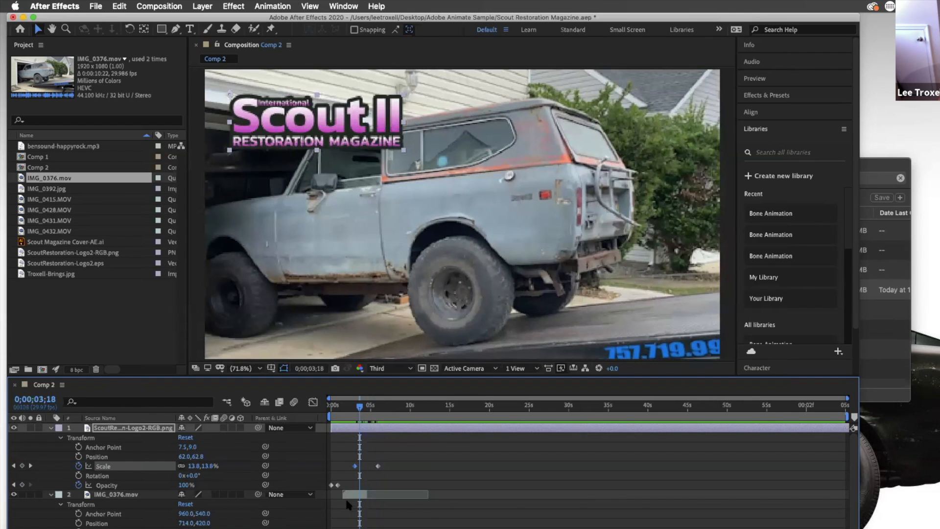
Select the clip layer, preview the composition, and collapse all layers' properties in the timeline
click(382, 496)
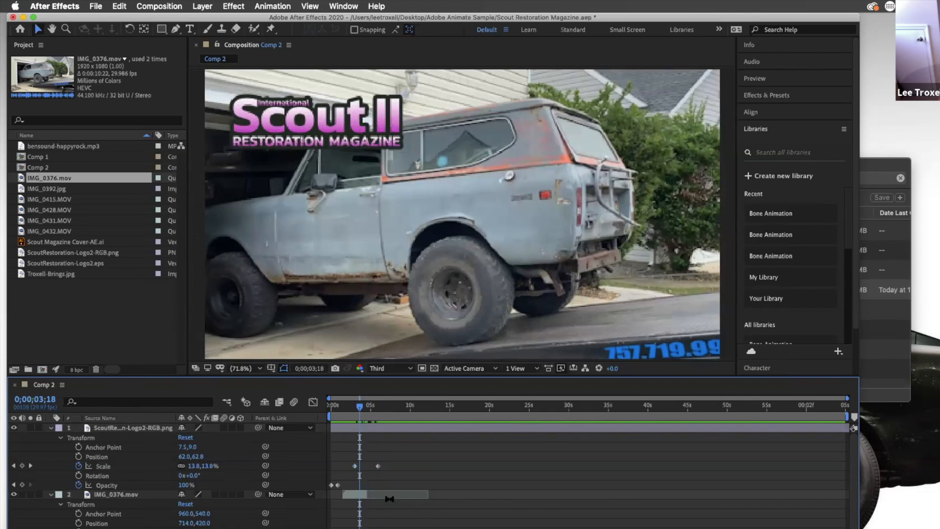
drag(370, 494, 430, 502)
key(space)
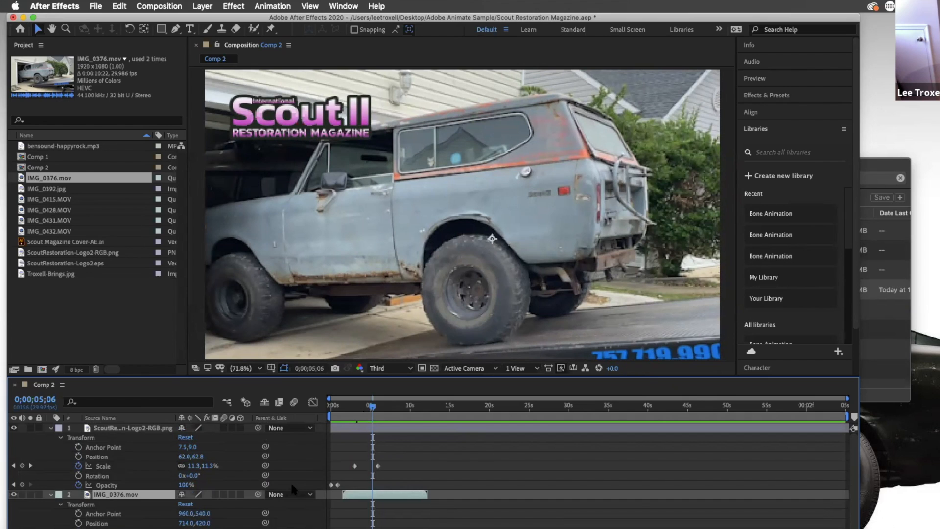
click(51, 428)
click(51, 438)
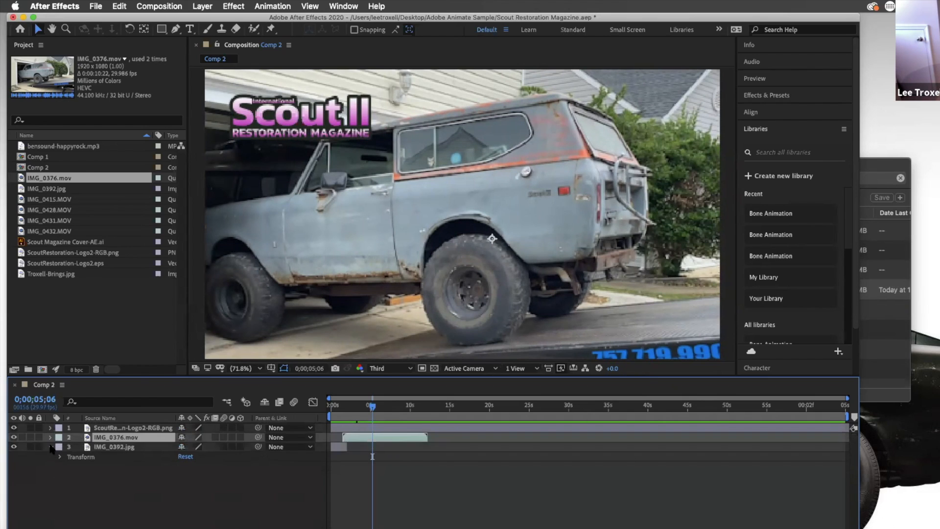
click(51, 447)
drag(49, 243, 402, 224)
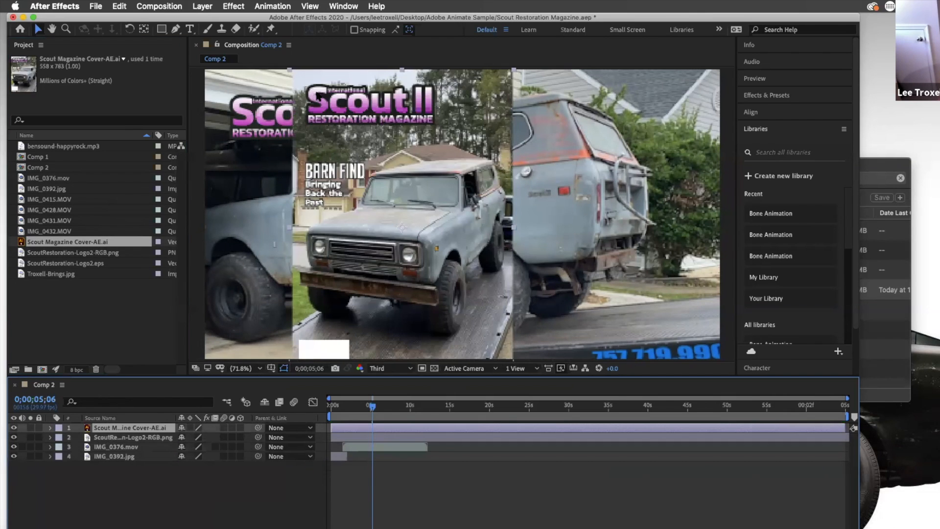
click(37, 30)
key(Delete)
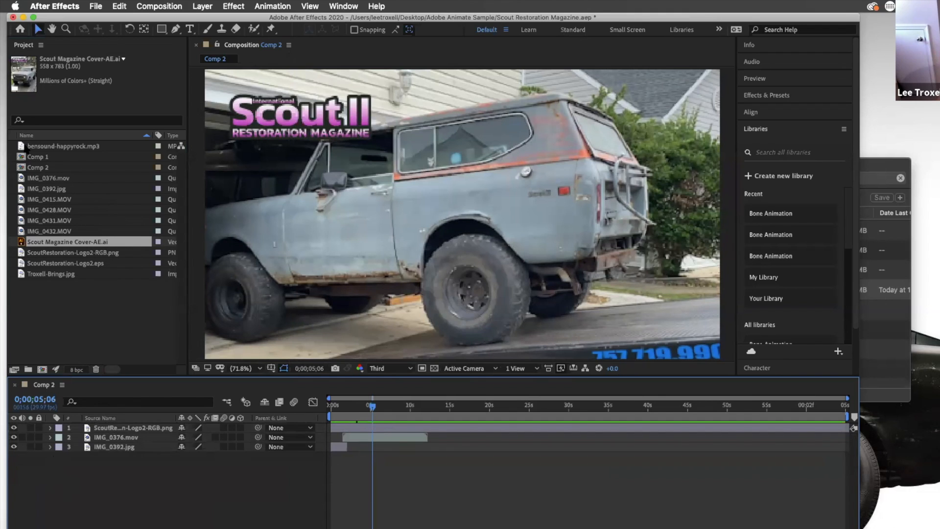
Add bensound-happyrock.mp3 to the composition as the bottom layer and expand its audio waveform
click(21, 146)
drag(21, 146, 65, 459)
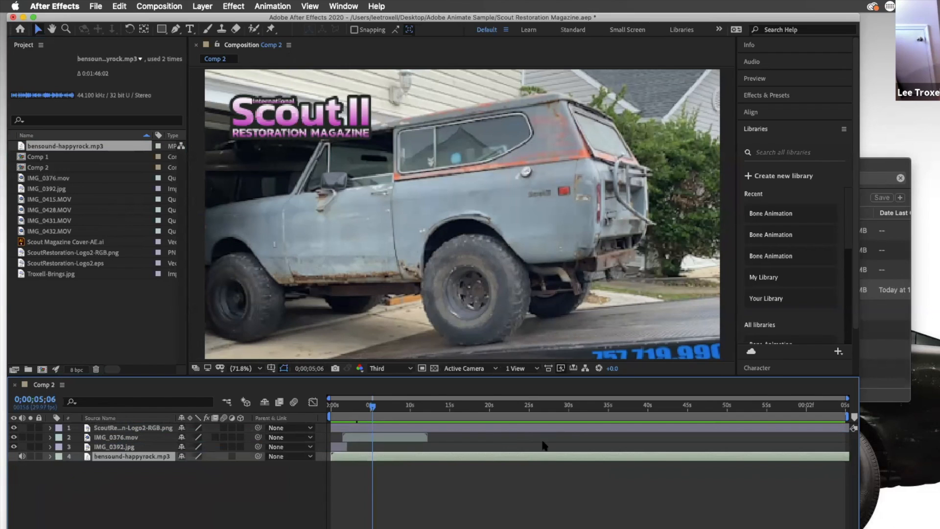
drag(373, 406, 450, 409)
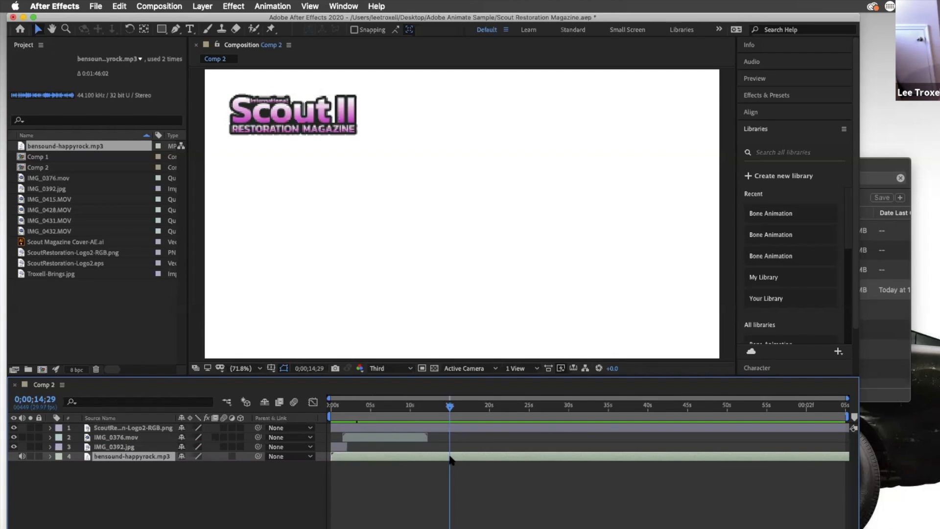
click(49, 456)
mouse_move(451, 409)
mouse_down()
mouse_move(461, 410)
mouse_move(452, 410)
mouse_up()
click(60, 467)
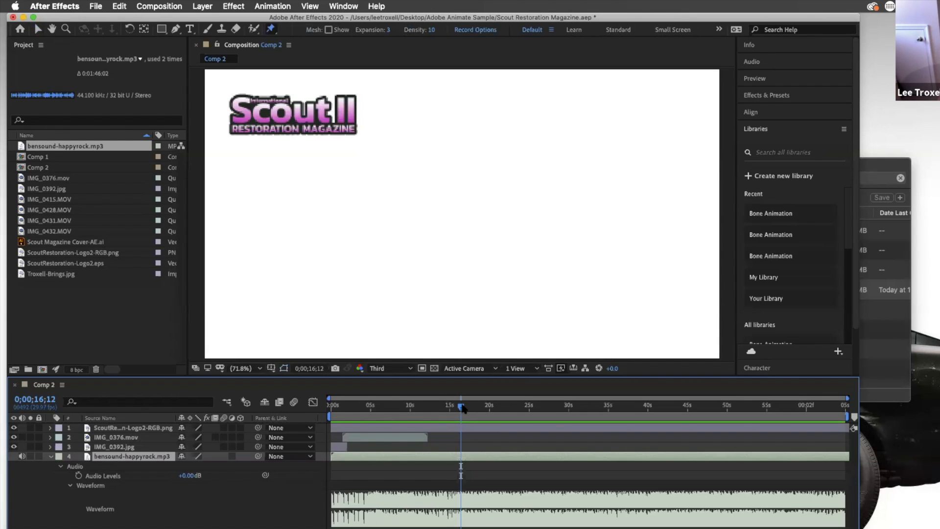
drag(462, 406, 464, 407)
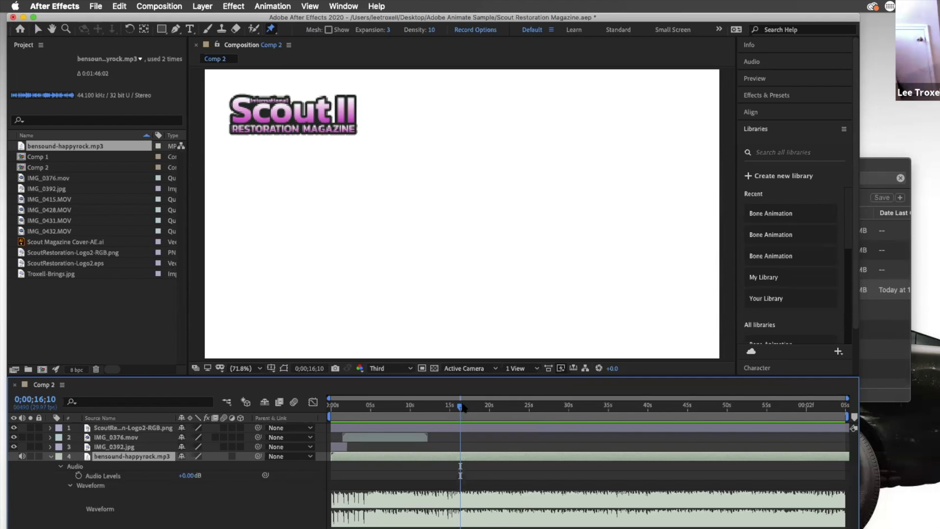
Trim the music layer so it ends at about 16 seconds 10 frames
key(alt+bracketleft)
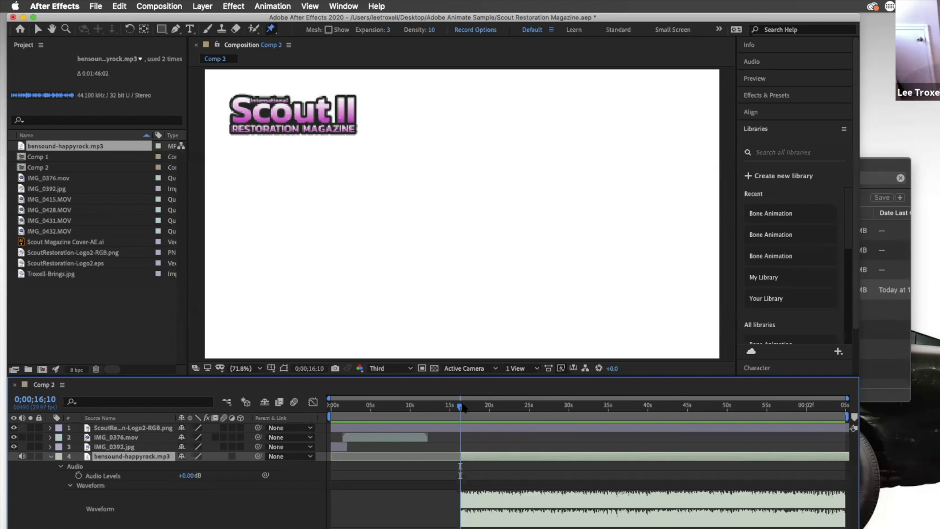
key(super+z)
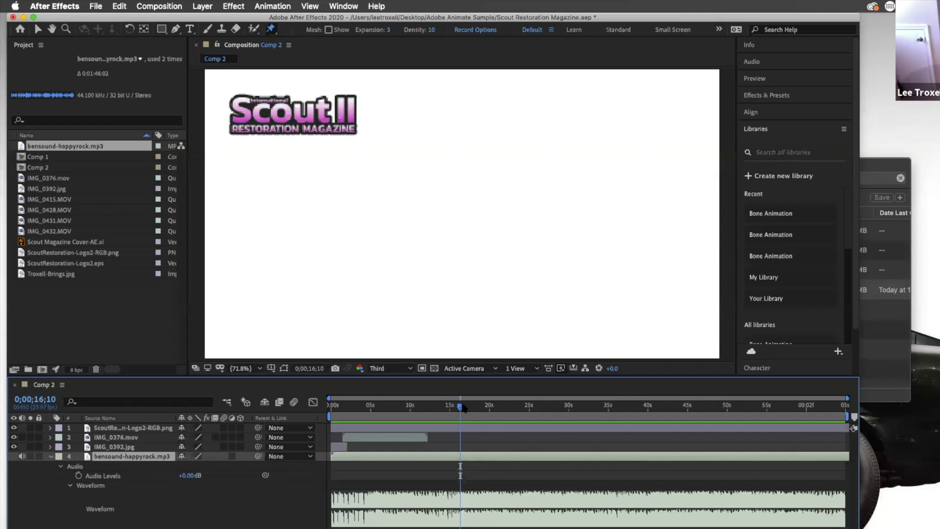
key(alt+bracketright)
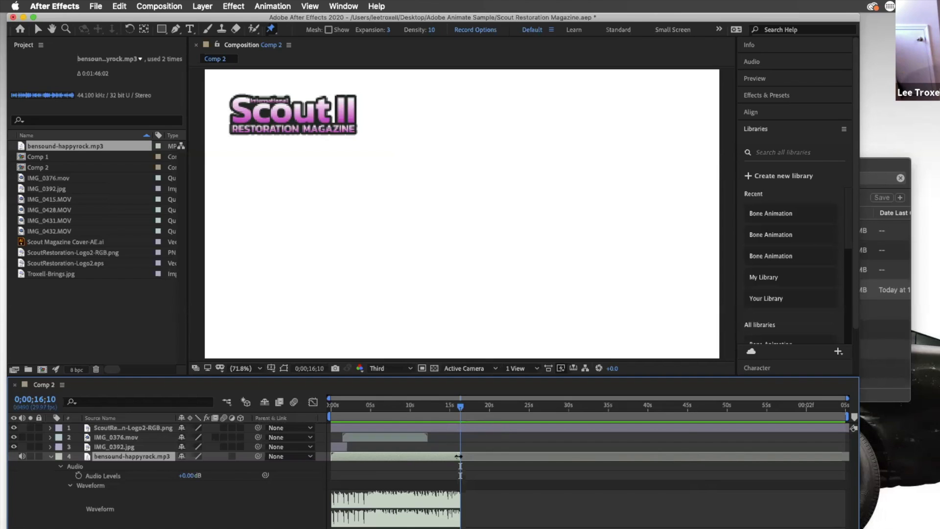
mouse_move(460, 456)
mouse_down()
mouse_move(503, 457)
mouse_move(461, 457)
mouse_up()
drag(461, 405, 312, 410)
click(345, 406)
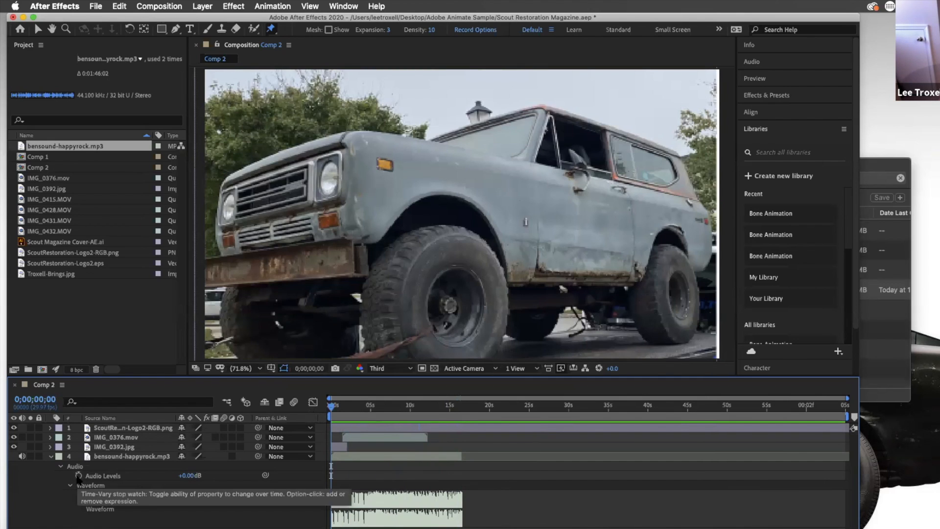
Preview the composition start and scrub through it to find where the music should begin
click(78, 476)
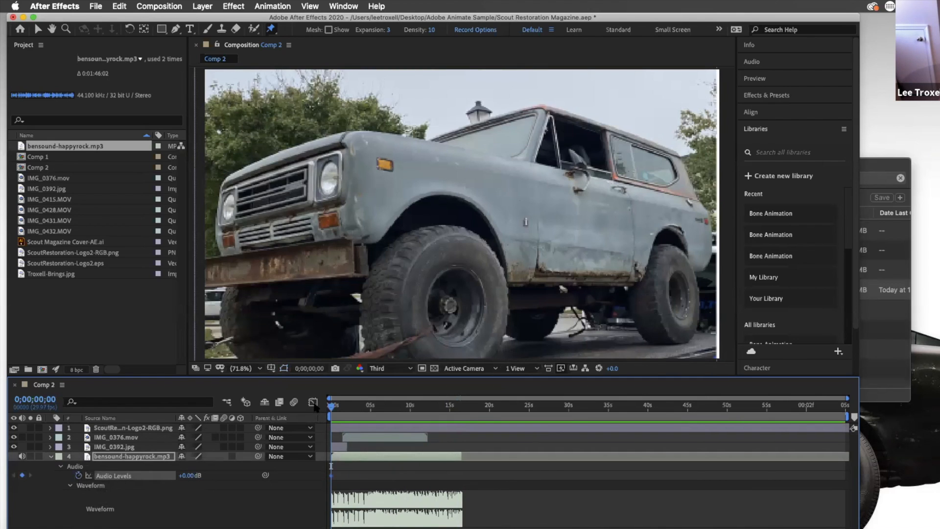
mouse_move(340, 411)
mouse_down()
mouse_move(368, 420)
mouse_move(333, 420)
mouse_move(325, 410)
mouse_up()
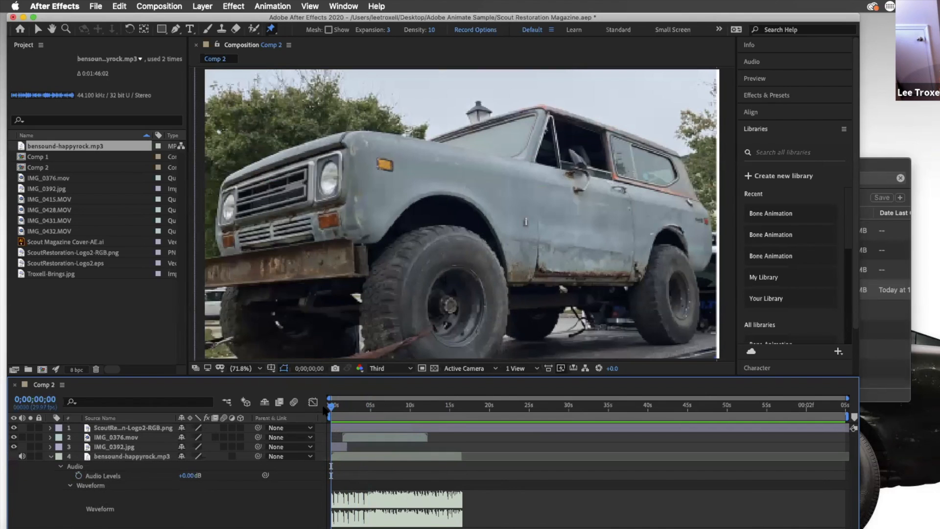
key(space)
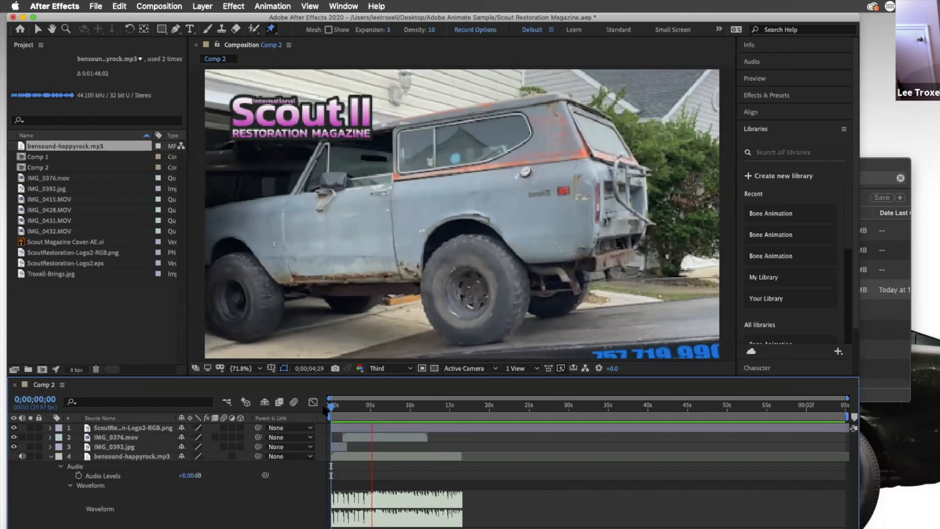
key(space)
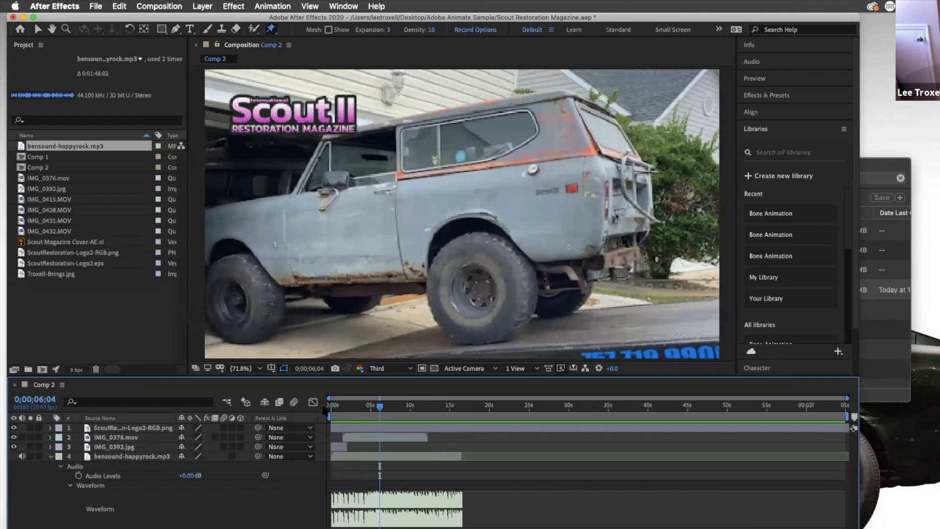
click(378, 406)
mouse_move(370, 410)
mouse_down()
mouse_move(378, 409)
mouse_move(355, 410)
mouse_up()
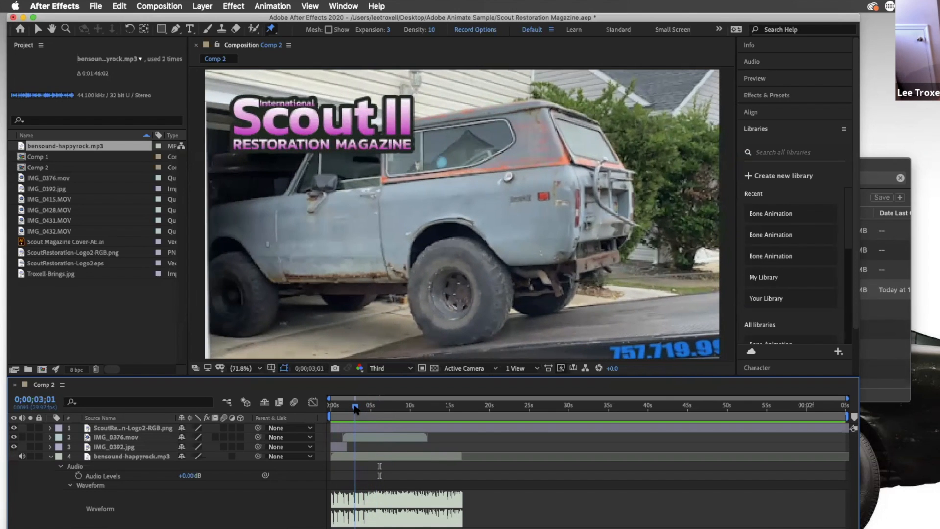
drag(356, 410, 355, 409)
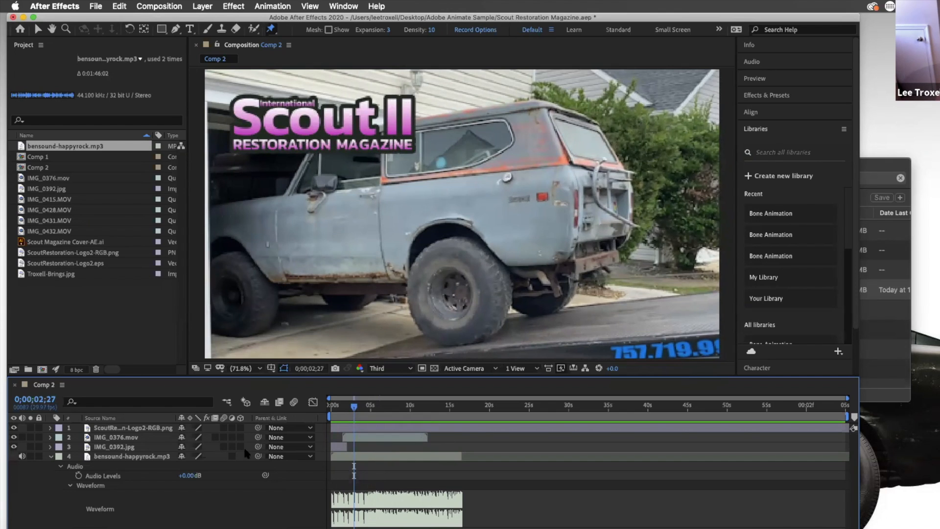
Trim the music layer's start at about 2 seconds 27 frames and slide the layer back to the composition start
click(169, 457)
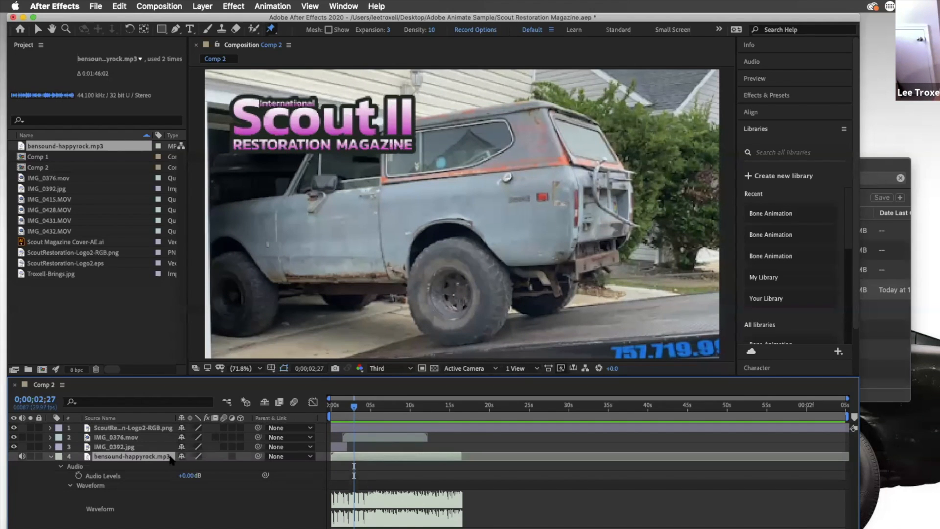
key(alt+bracketleft)
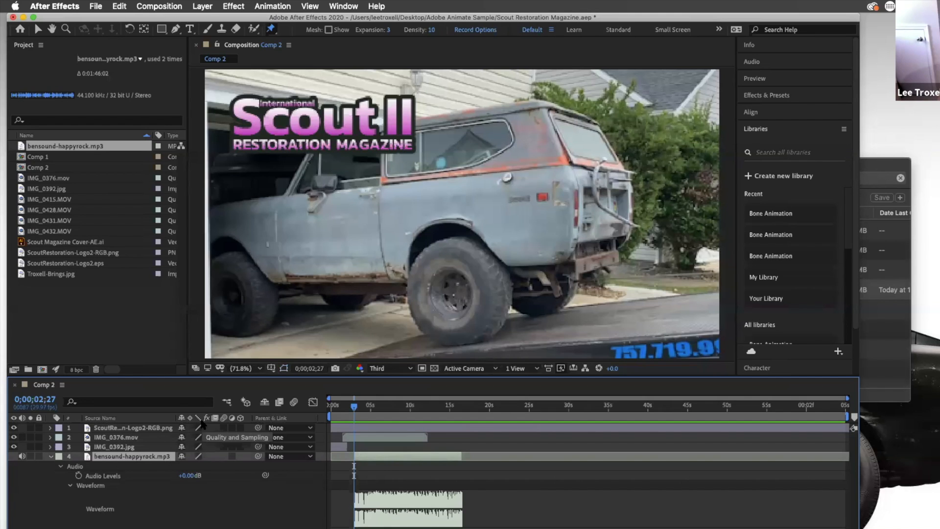
key(space)
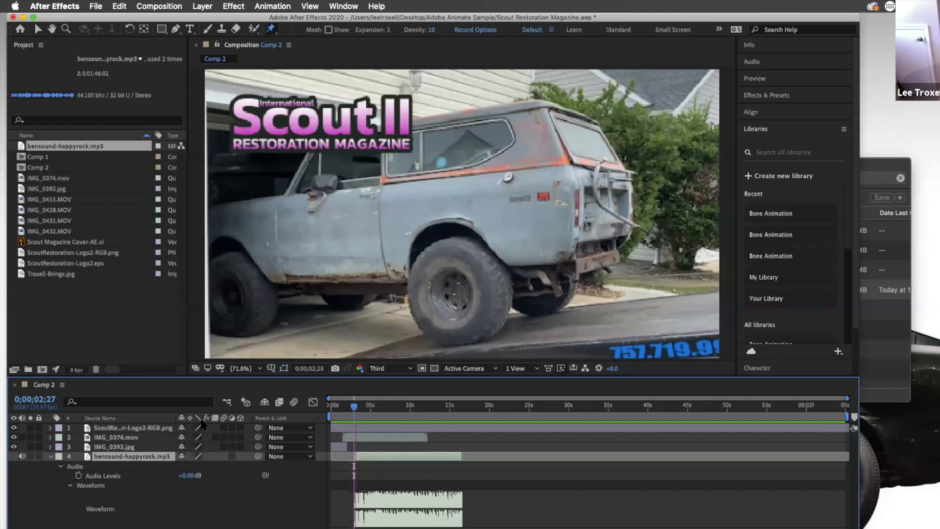
drag(389, 458, 362, 456)
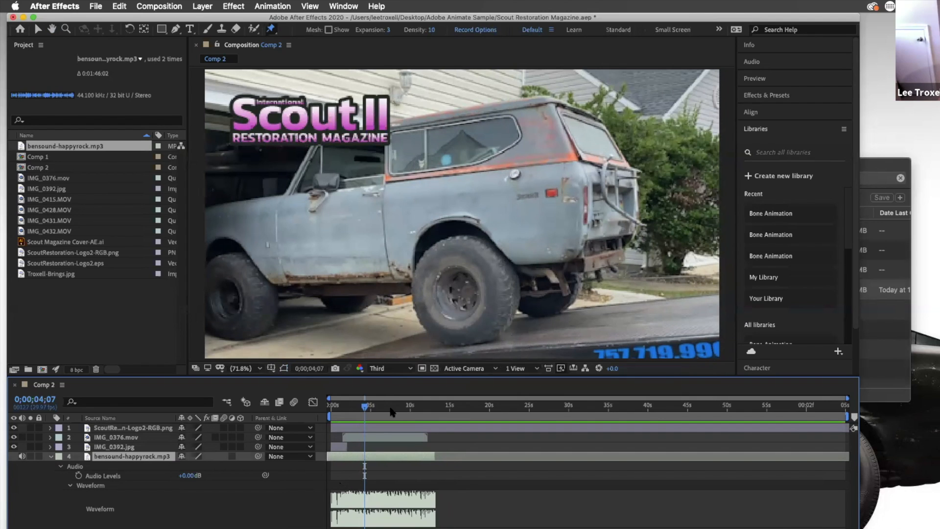
drag(366, 407, 346, 408)
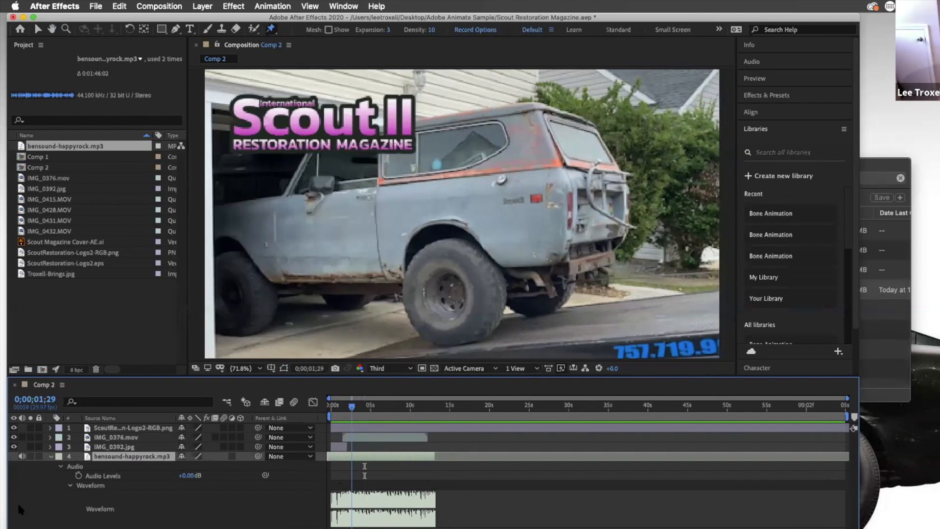
Keyframe the music's Audio Levels at -200 dB at the composition start
key(Home)
click(78, 475)
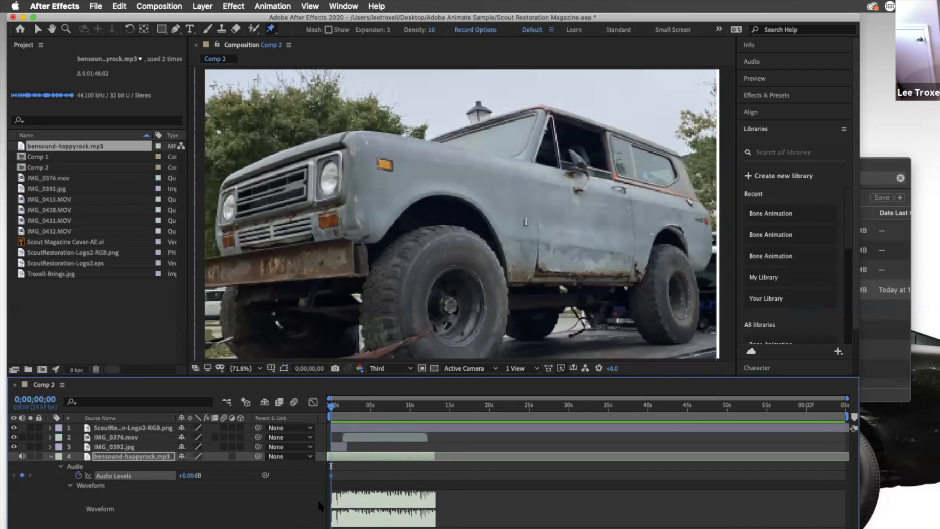
click(189, 475)
text(-200)
key(Return)
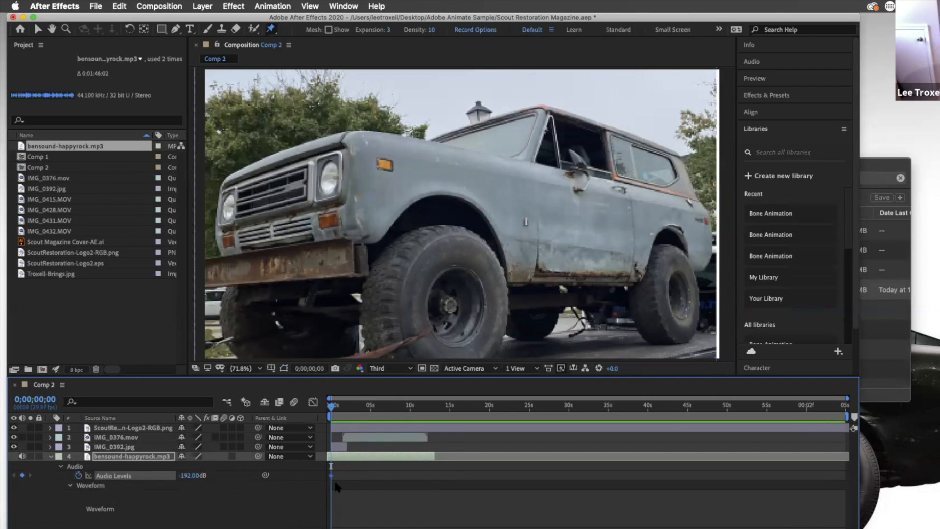
Add an Audio Levels keyframe of 0 dB at about 2 seconds 18 frames
drag(334, 410, 354, 409)
click(22, 475)
click(191, 475)
text(0)
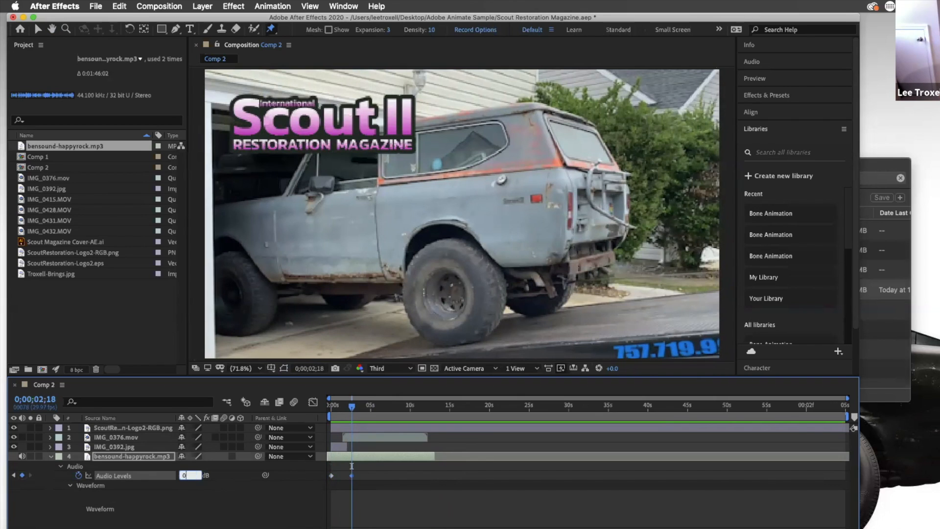
key(Return)
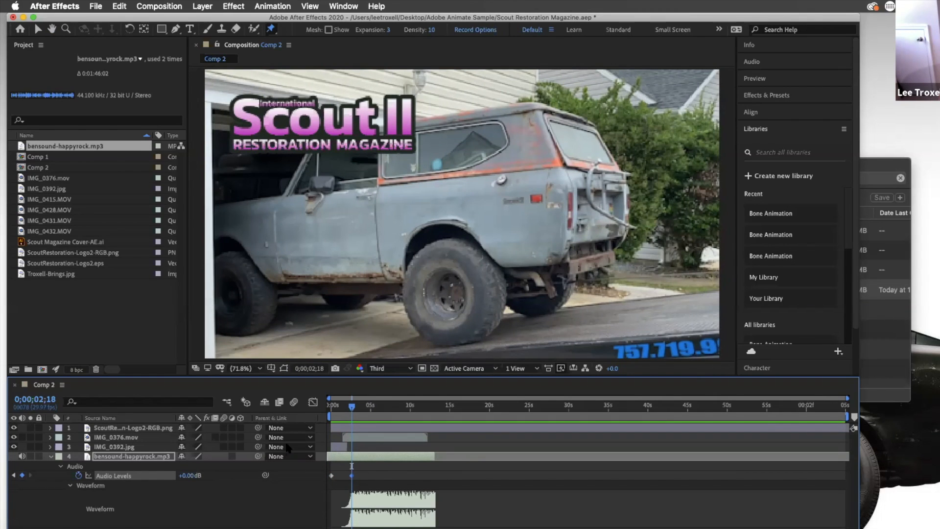
Shift the fade-in keyframes slightly and preview the composition start
drag(352, 475, 329, 476)
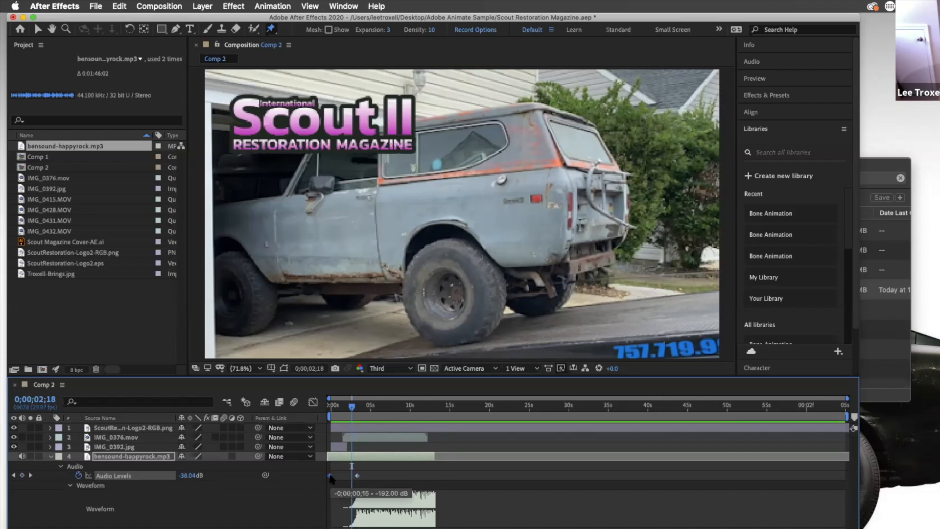
click(332, 406)
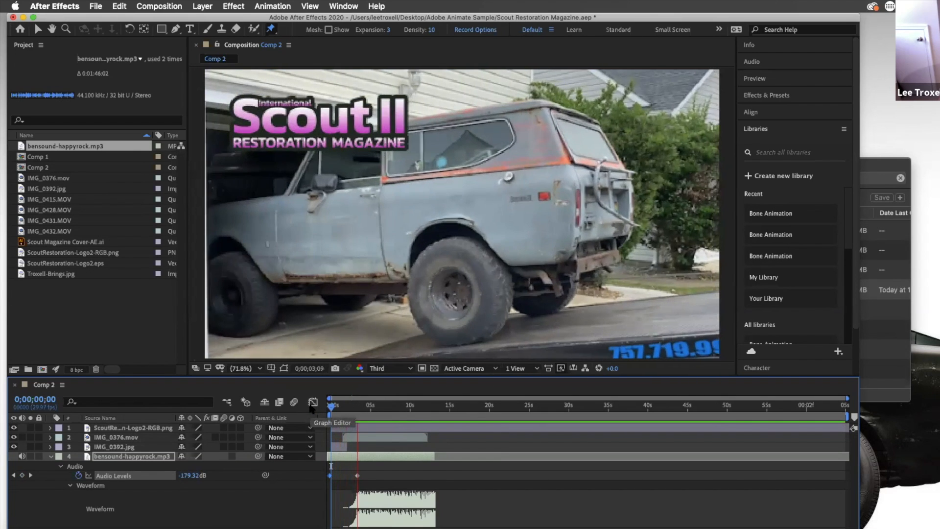
key(space)
Try adding a -20 dB Audio Levels keyframe at about 5 seconds 10 frames and undo it
click(358, 475)
drag(358, 475, 357, 475)
click(189, 475)
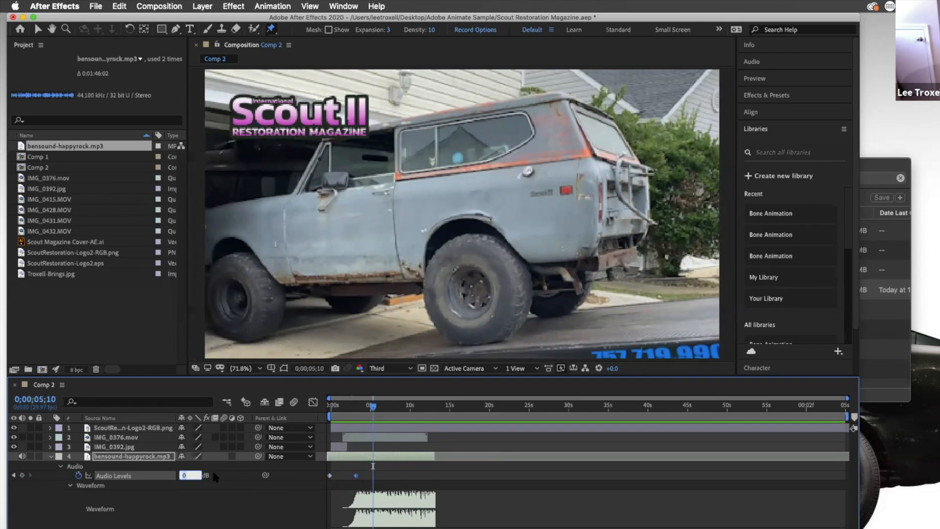
text(-20)
key(Return)
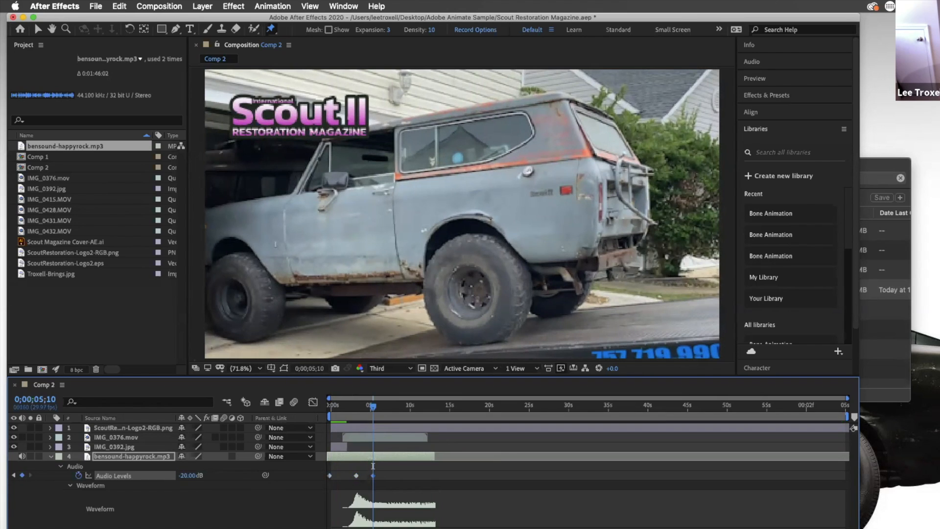
key(super+z)
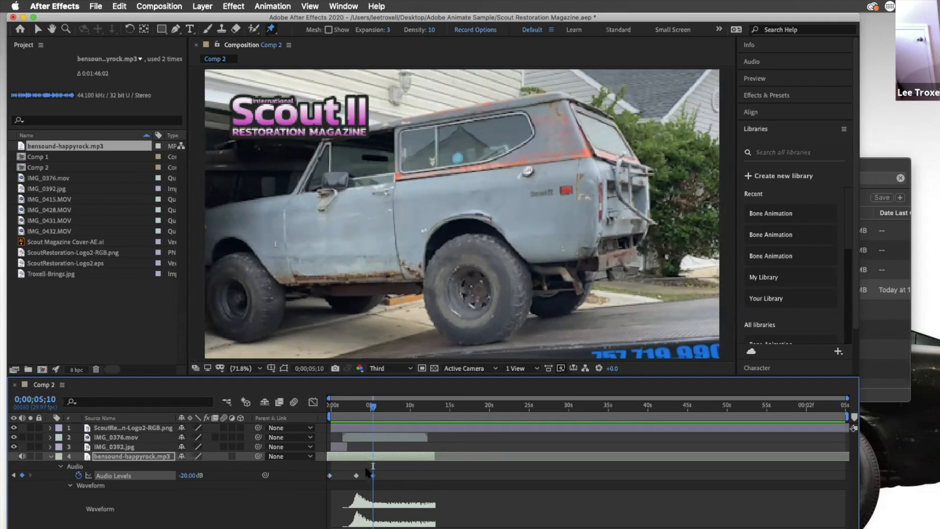
Set Audio Levels to -5 dB at about 5 seconds 10 frames and delete the 0 dB keyframe
click(330, 476)
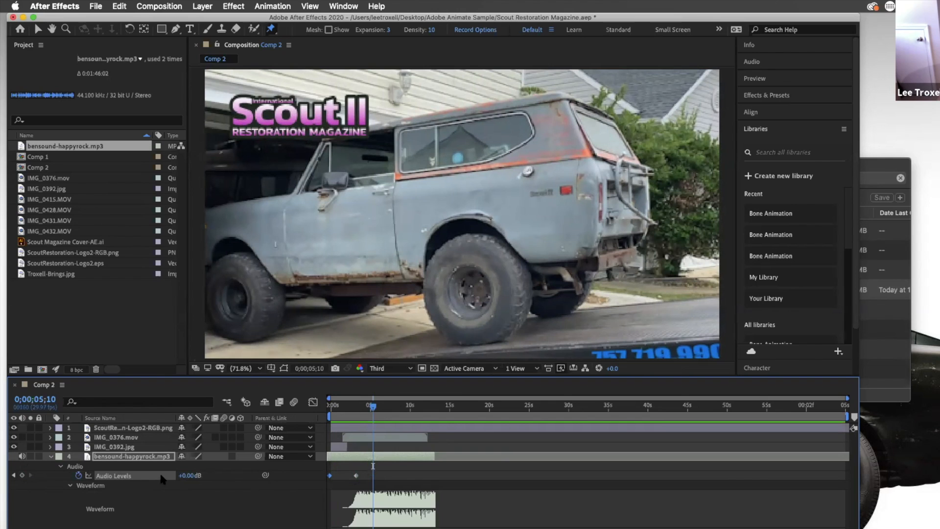
click(189, 475)
text(-5)
key(Return)
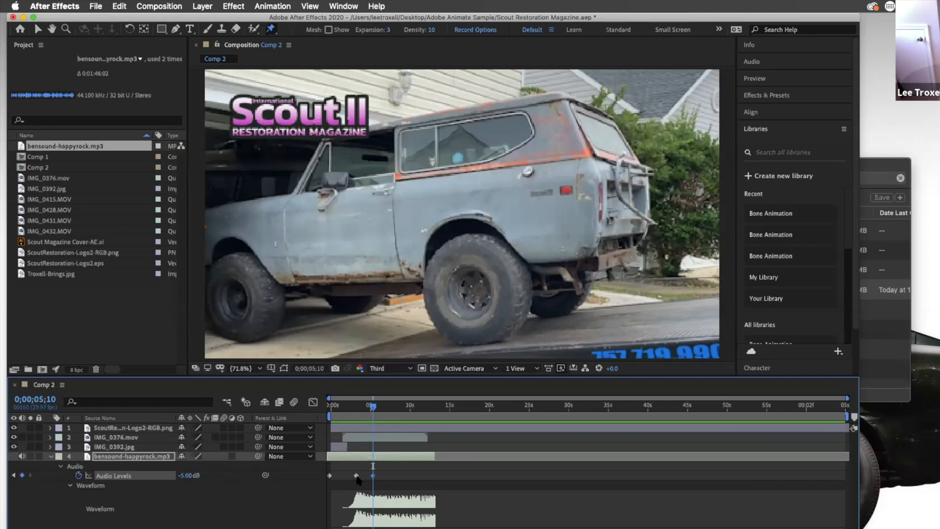
key(Delete)
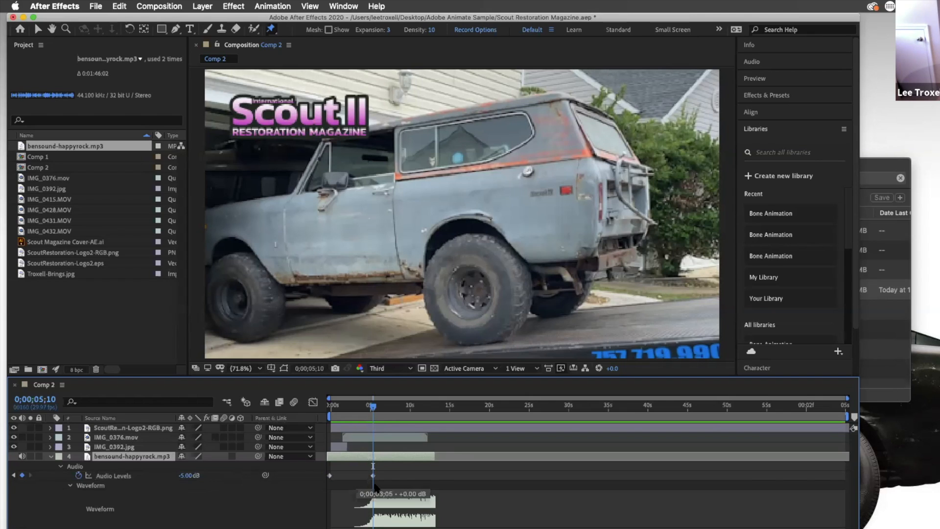
drag(360, 478, 363, 476)
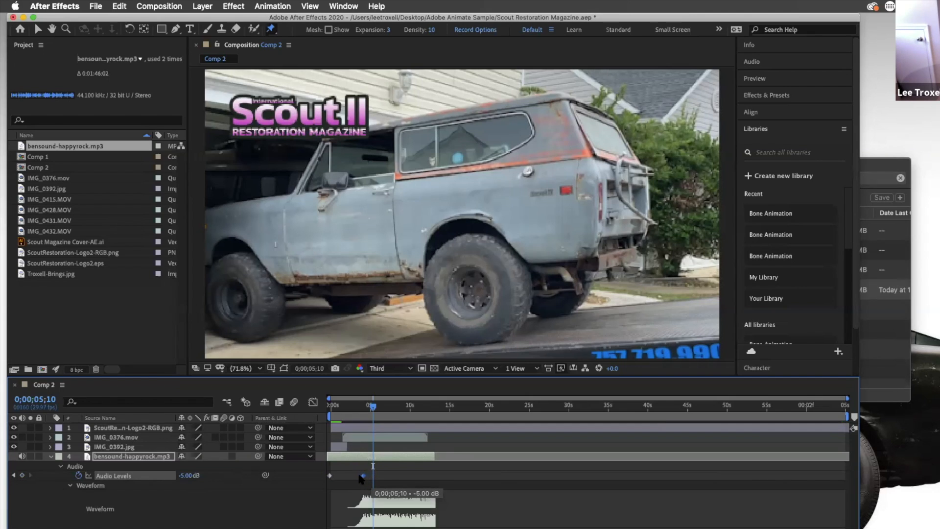
Move the -5 dB keyframe earlier to about 2.5 seconds and preview the music fade-in
drag(375, 406, 349, 406)
key(space)
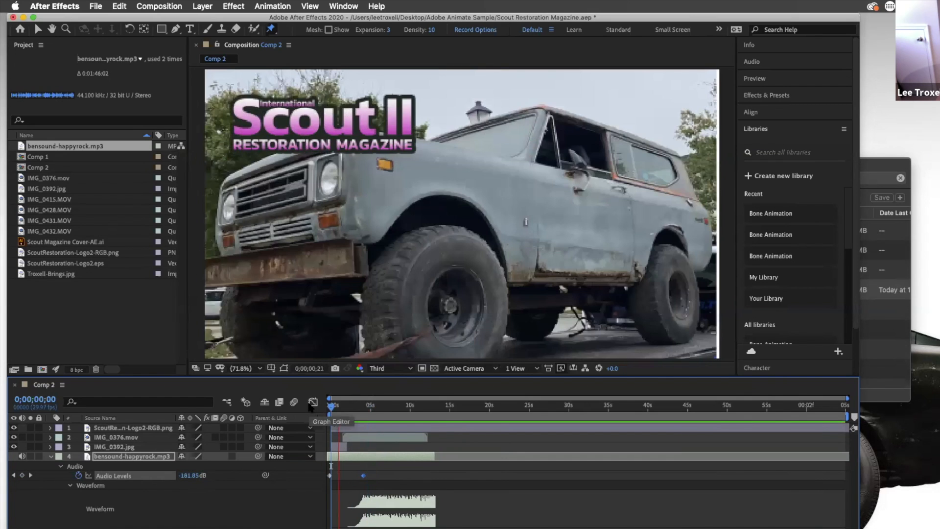
drag(364, 476, 350, 475)
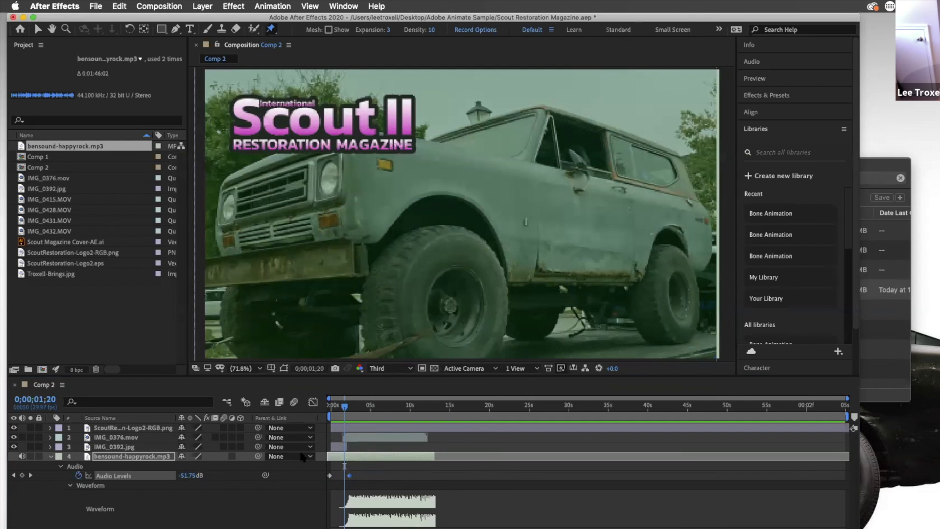
drag(344, 406, 316, 409)
key(space)
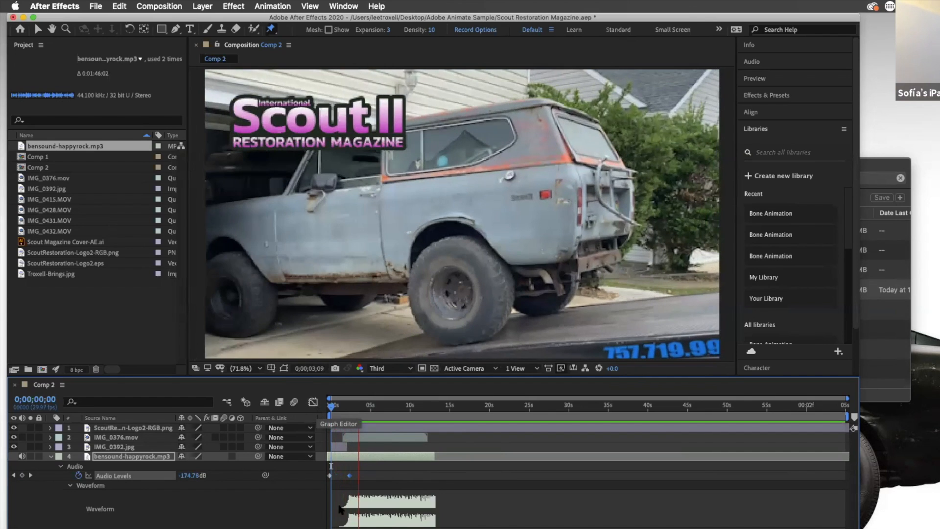
Extend the music layer's end to about 18 seconds
click(324, 485)
click(330, 475)
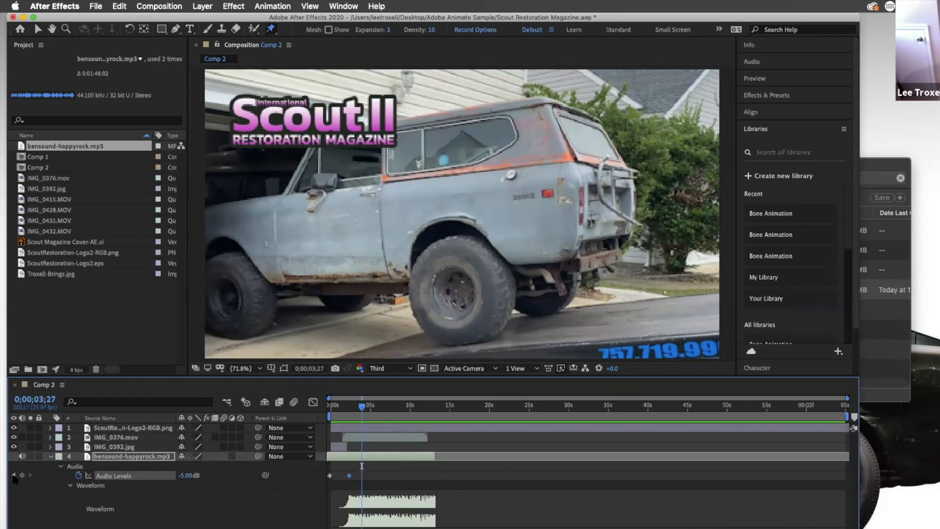
click(14, 475)
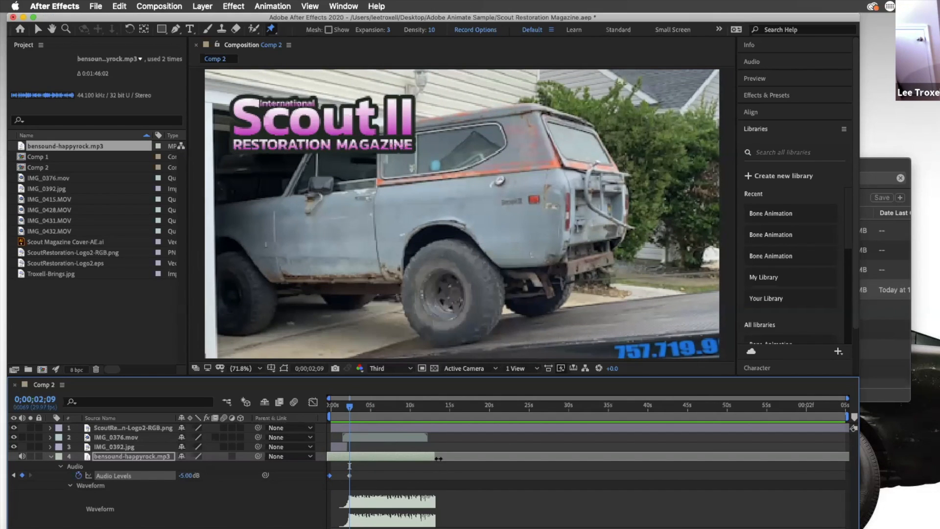
drag(434, 457, 470, 459)
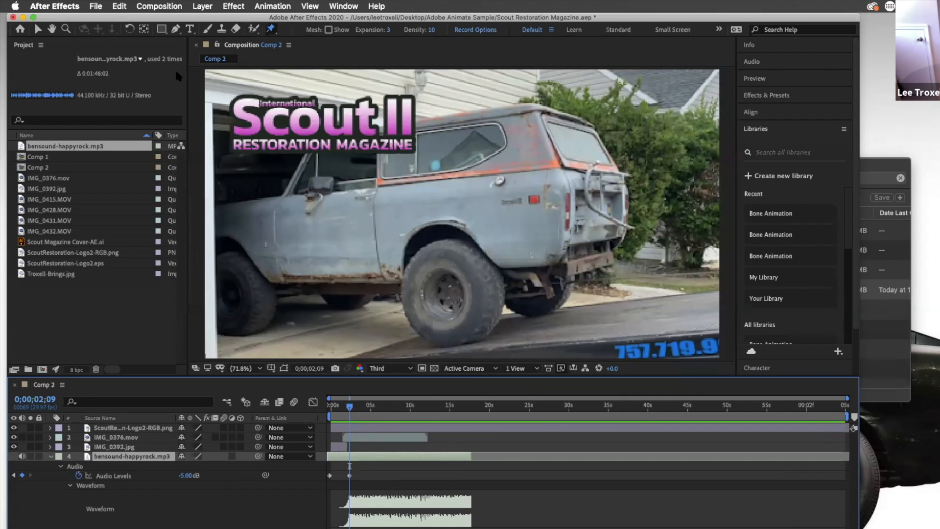
mouse_move(350, 406)
mouse_down()
mouse_move(335, 406)
mouse_move(379, 406)
mouse_move(363, 407)
mouse_up()
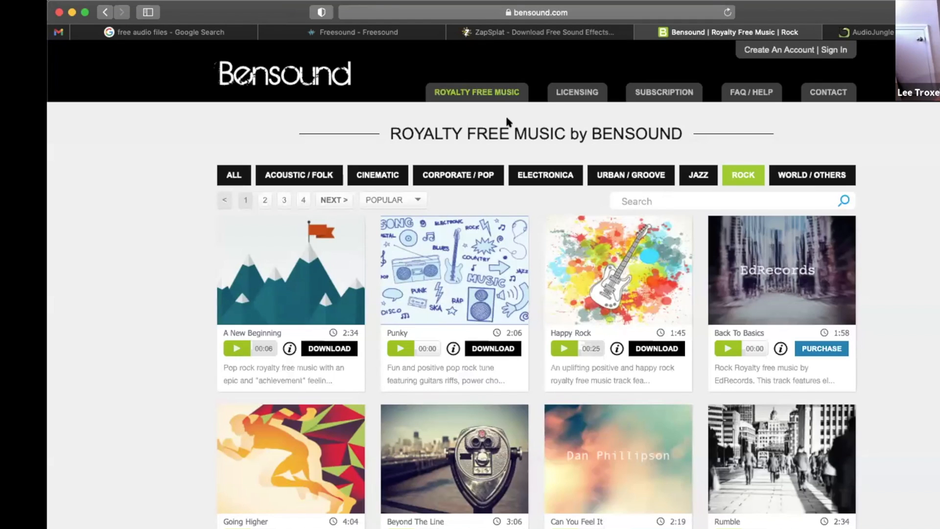
Look through the open free audio site tabs: the search results, Freesound, ZapSplat and Bensound
click(211, 33)
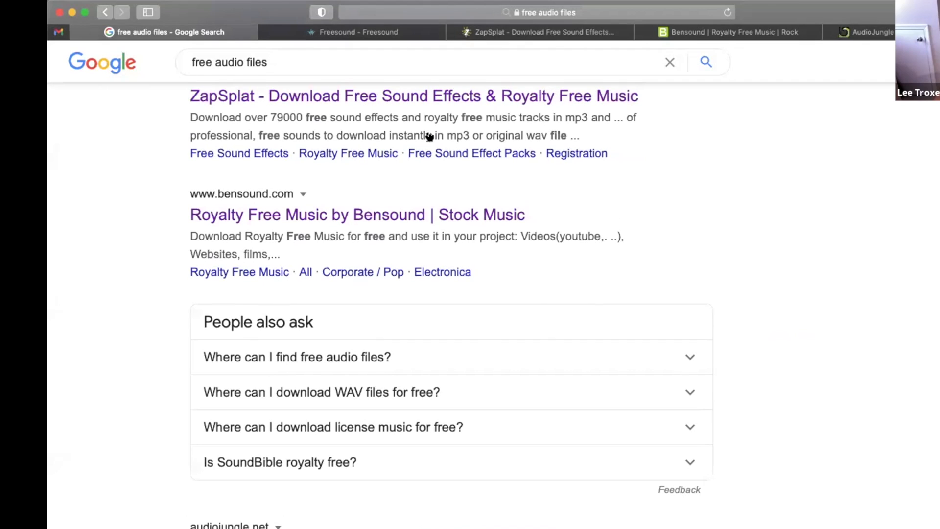
scroll(426, 135, down, 4)
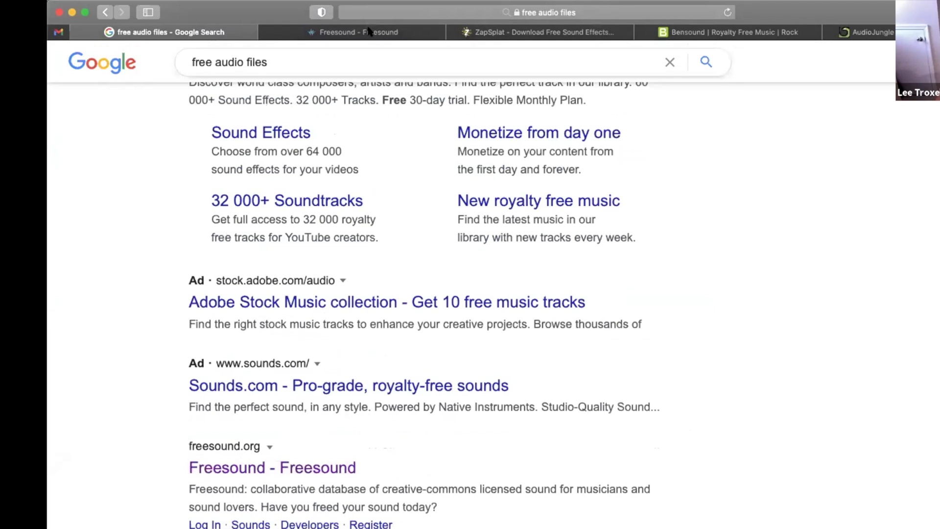
mouse_move(370, 31)
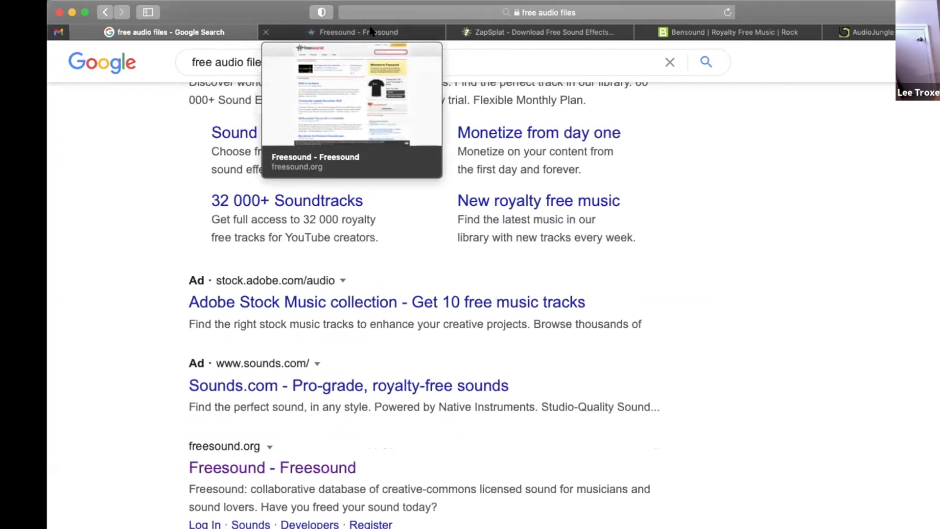
click(370, 31)
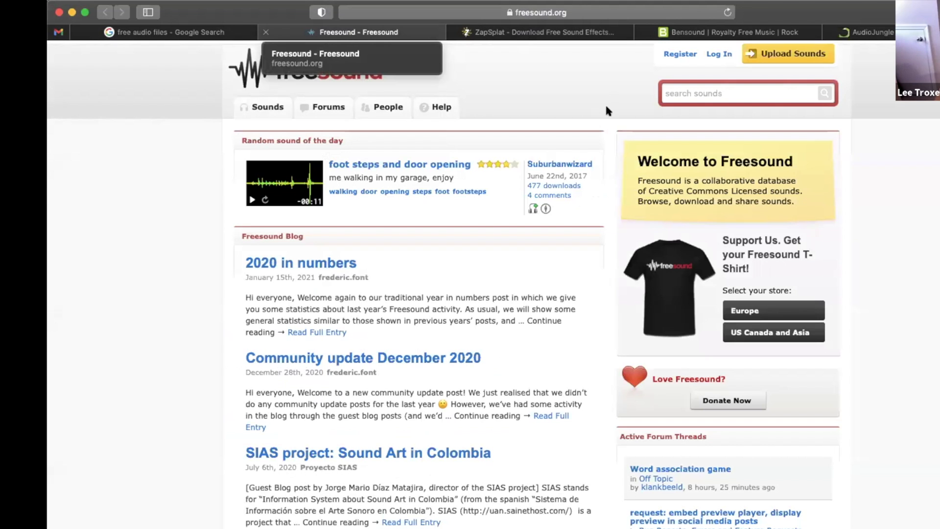
key(ctrl+Tab)
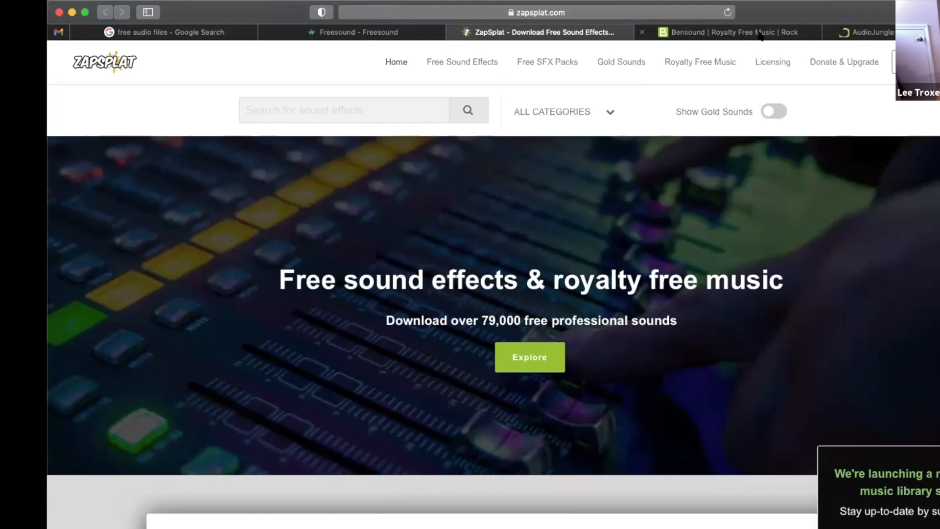
click(760, 36)
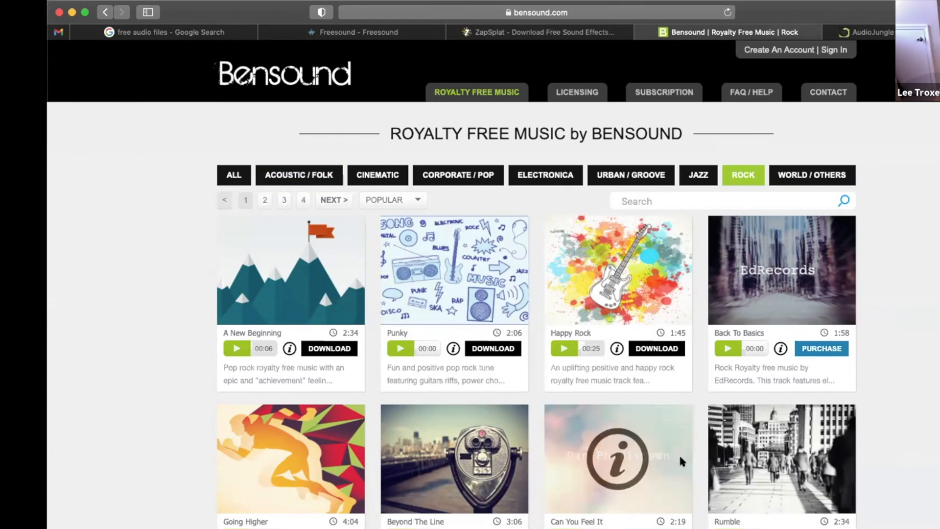
Browse Bensound's Rock tracks and preview the track 'A New Beginning'
scroll(681, 458, down, 3)
scroll(682, 462, down, 5)
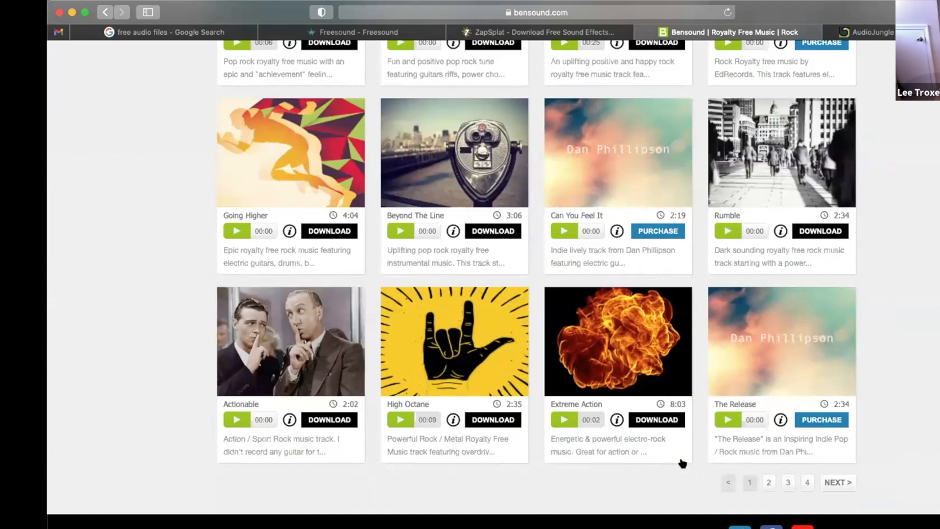
scroll(682, 463, up, 4)
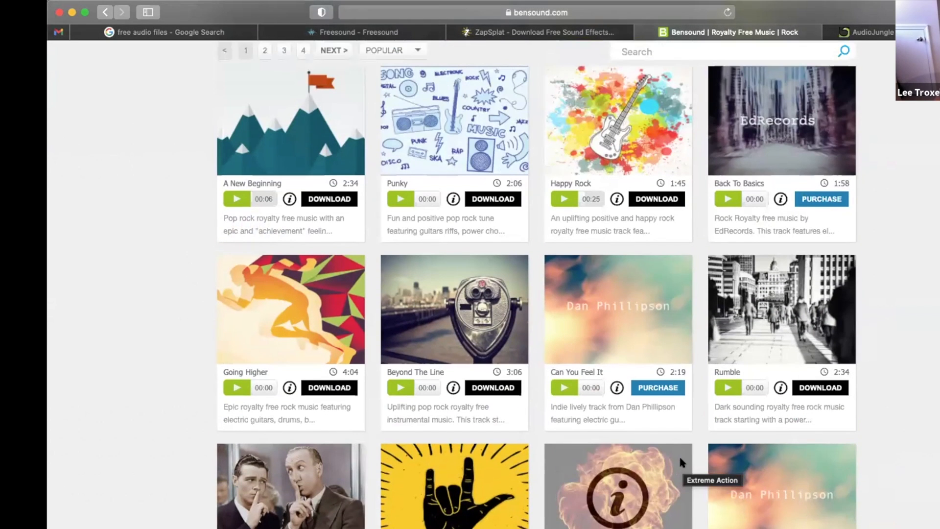
scroll(579, 294, up, 1)
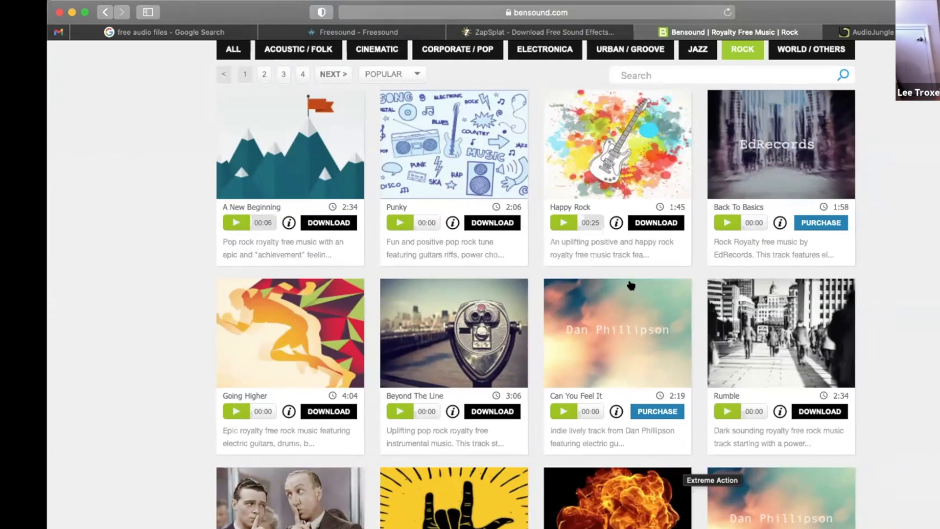
scroll(656, 289, up, 3)
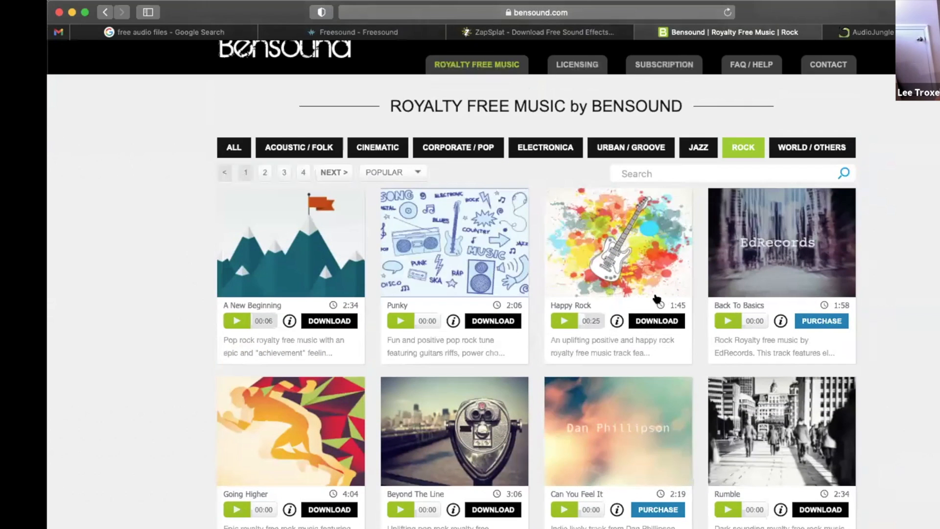
scroll(656, 298, up, 1)
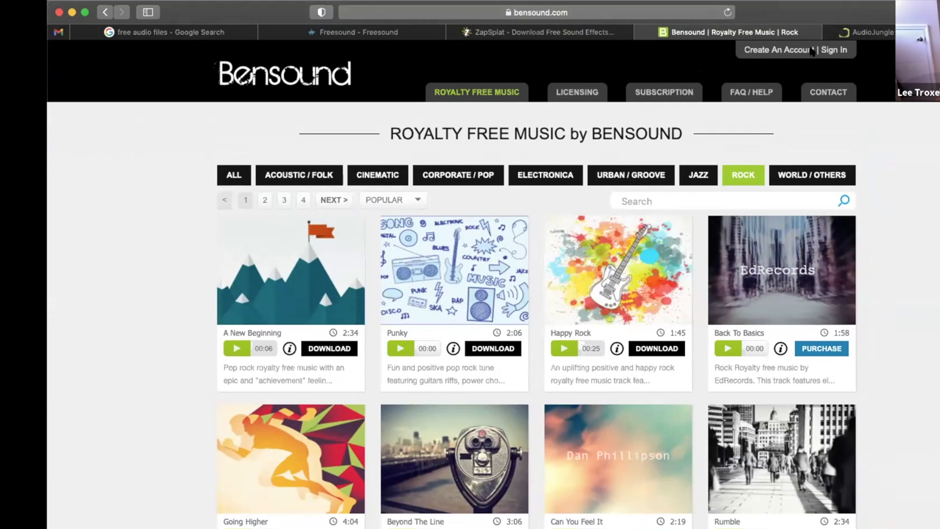
scroll(812, 52, down, 1)
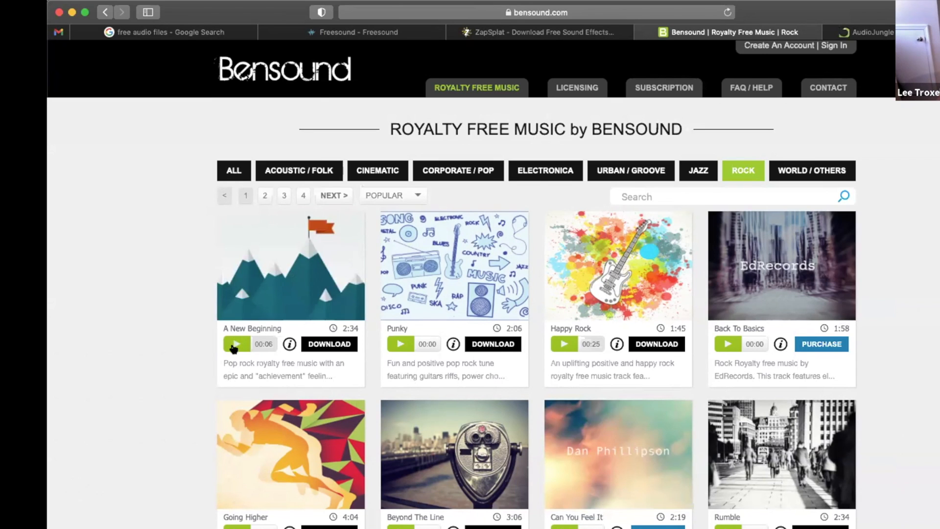
click(234, 345)
click(234, 345)
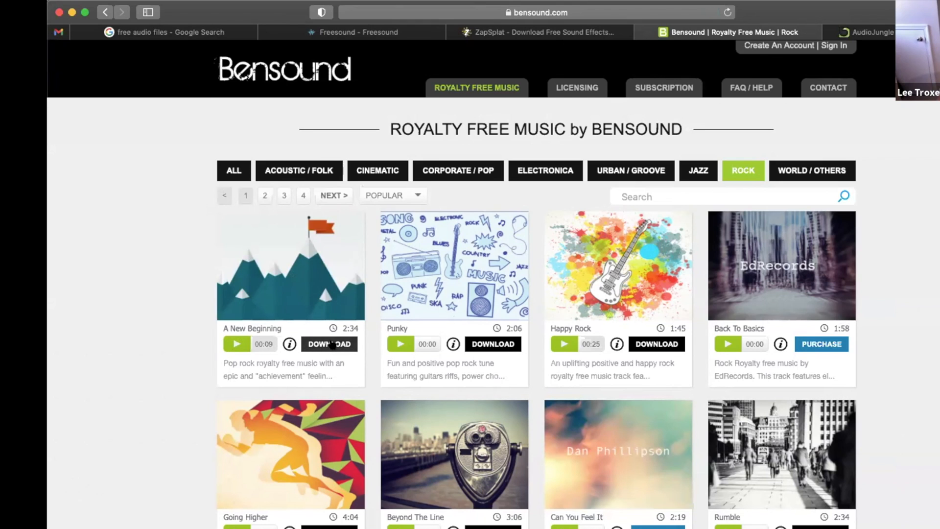
Switch to Bensound's Cinematic category and preview the track 'Epic'
click(384, 169)
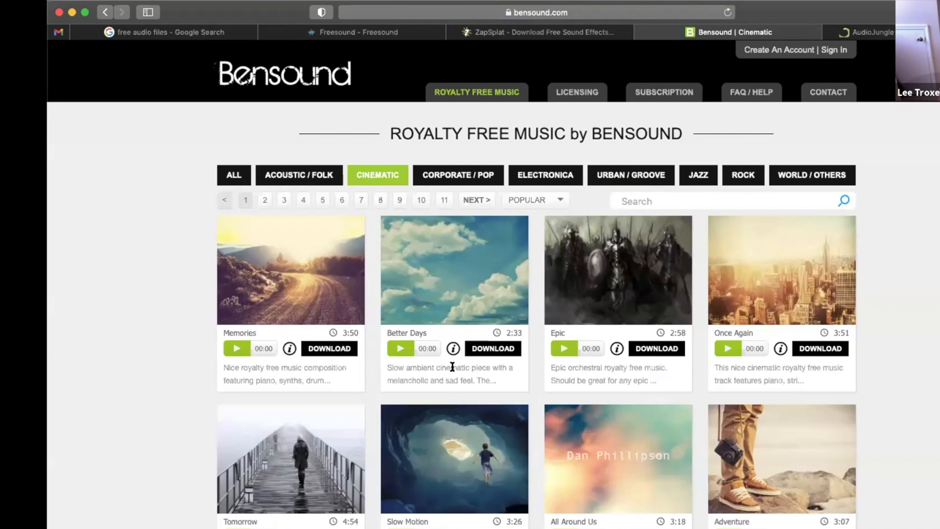
click(564, 348)
click(562, 350)
Open the download license options for 'Epic' and close them
click(665, 348)
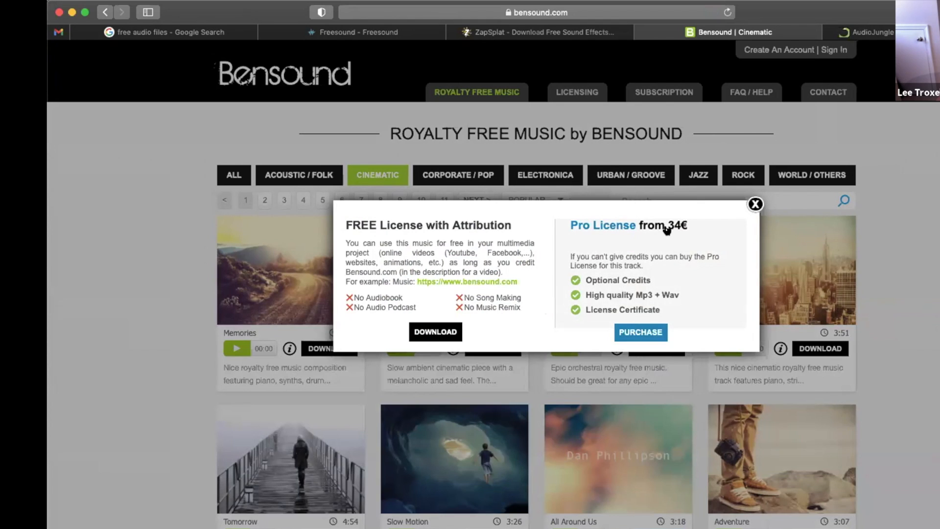
scroll(753, 211, down, 2)
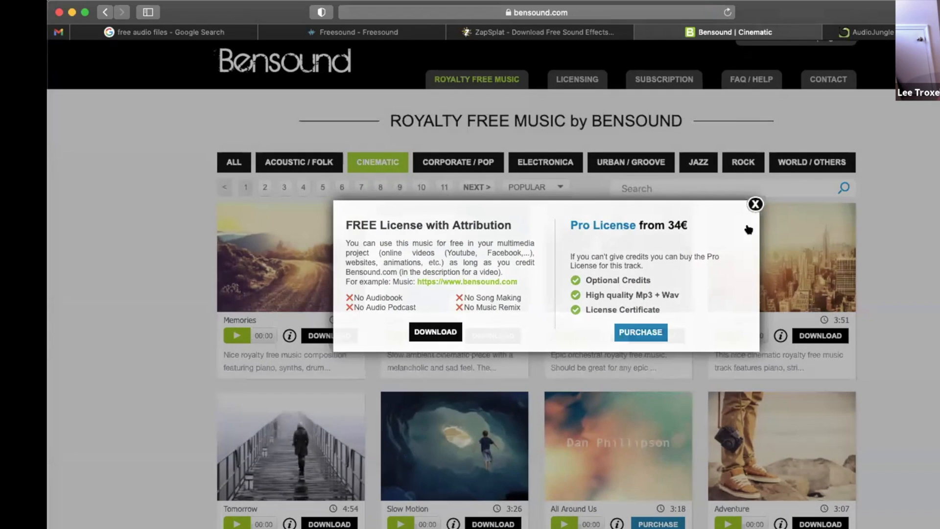
click(755, 203)
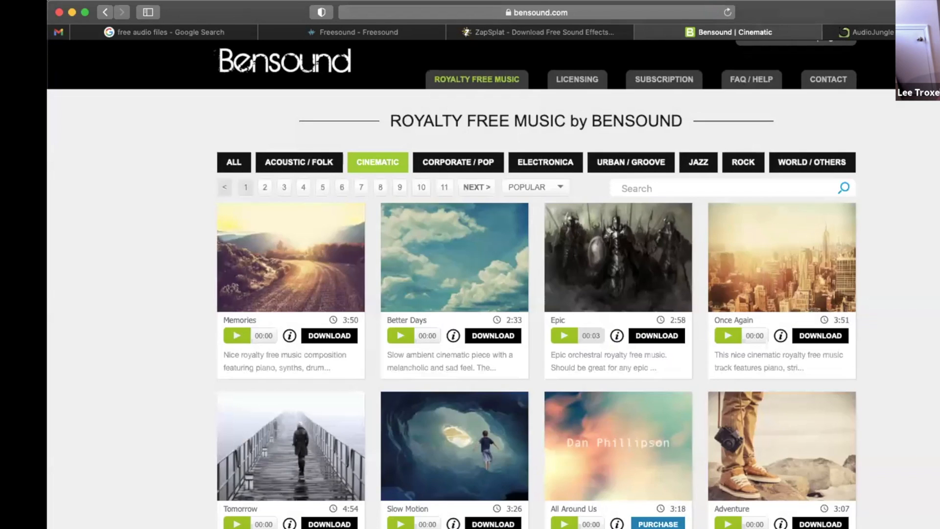